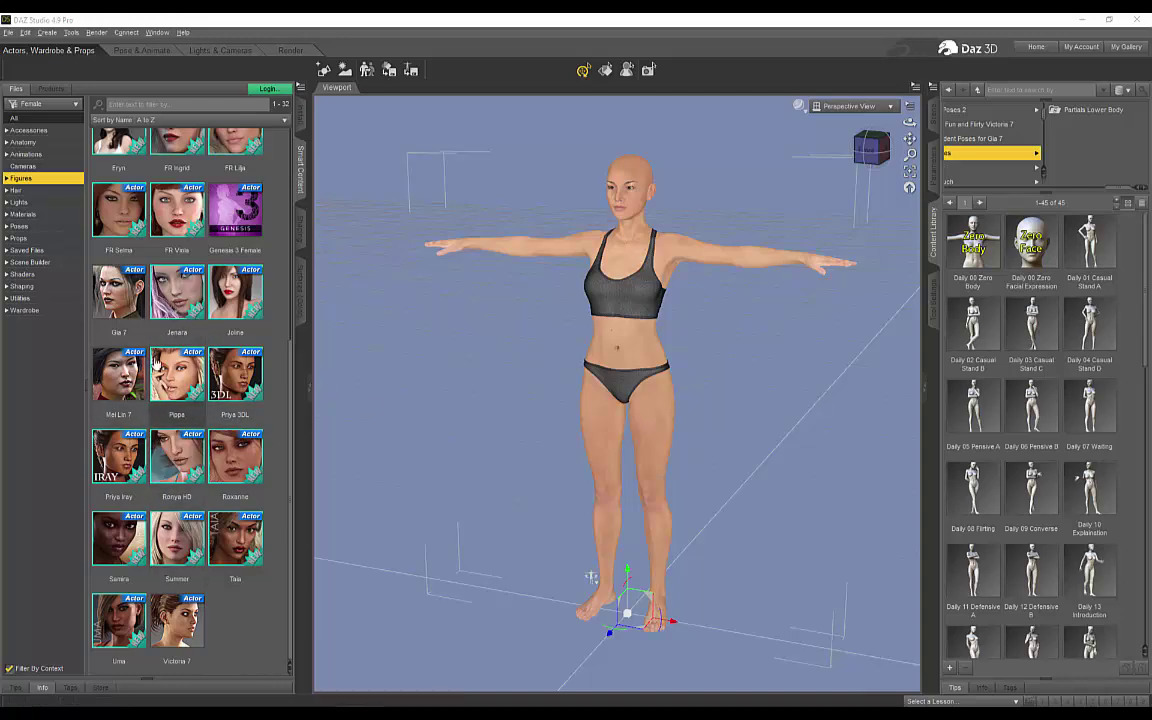
pyautogui.scroll(3, 127, 405)
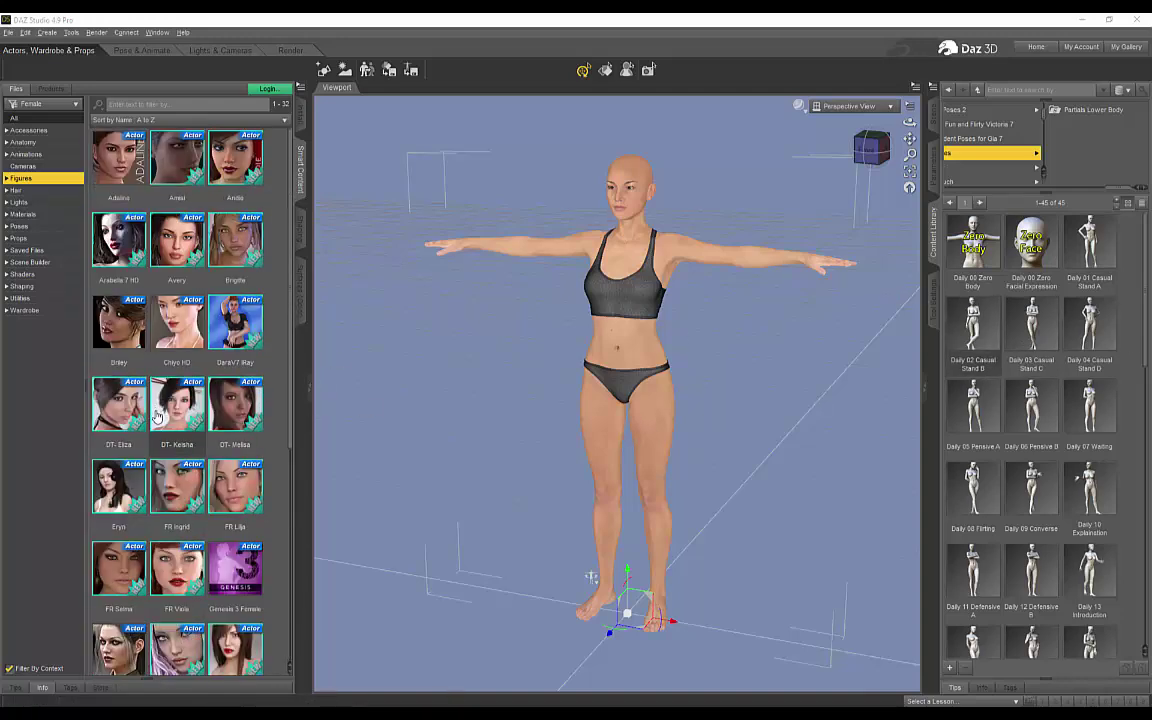
pyautogui.scroll(-3, 185, 400)
pyautogui.scroll(-1, 190, 398)
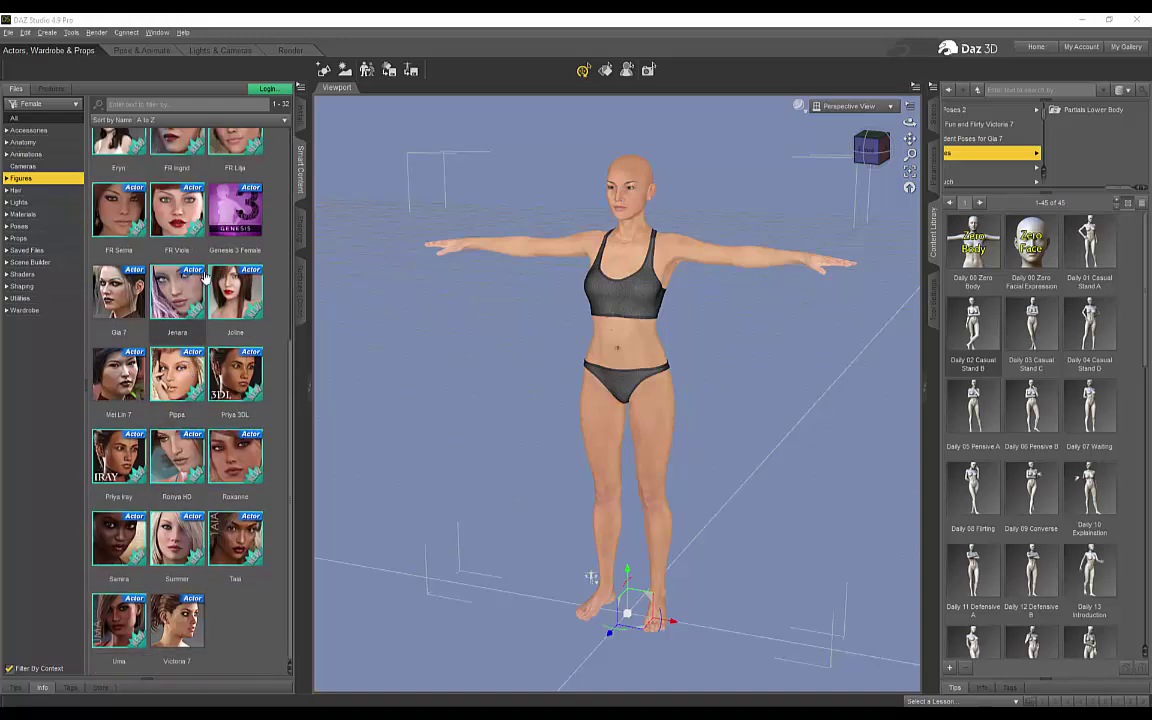
pyautogui.click(235, 220)
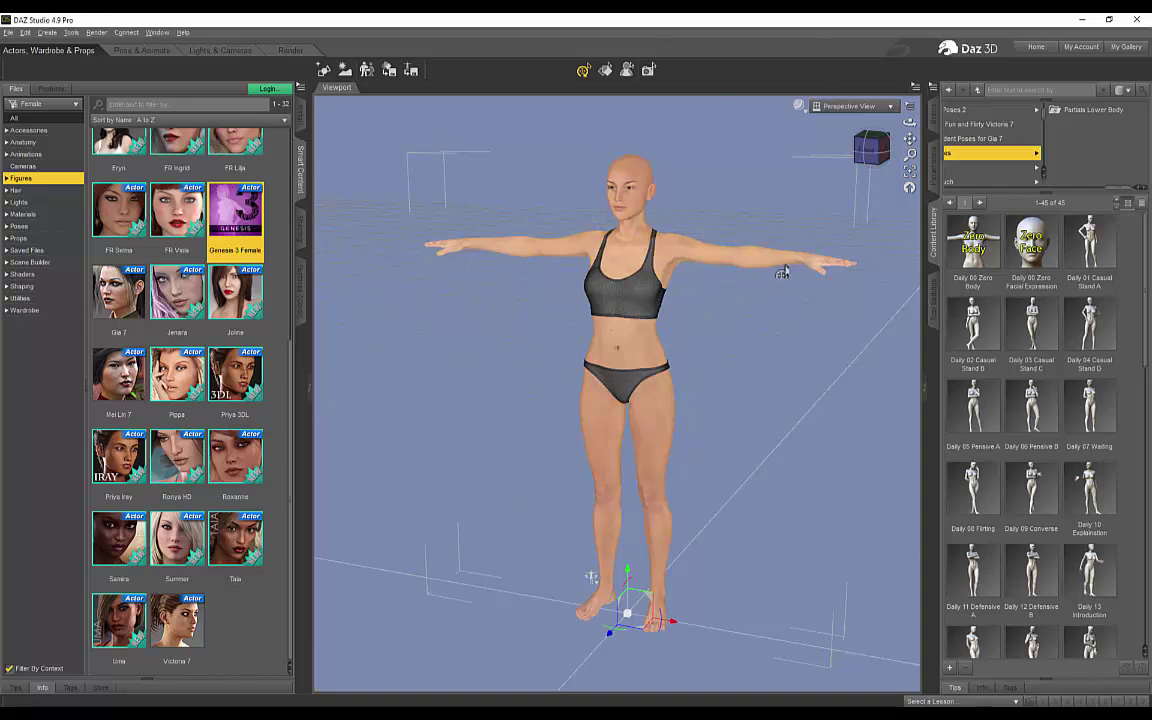
pyautogui.click(650, 240)
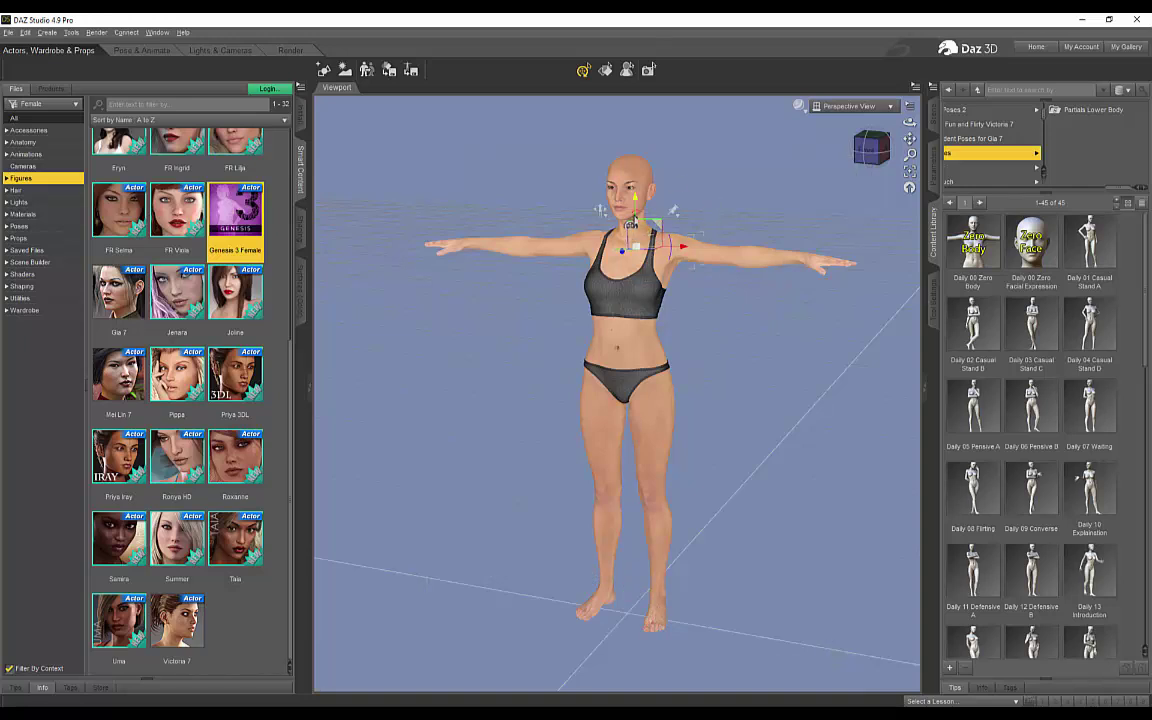
pyautogui.click(706, 262)
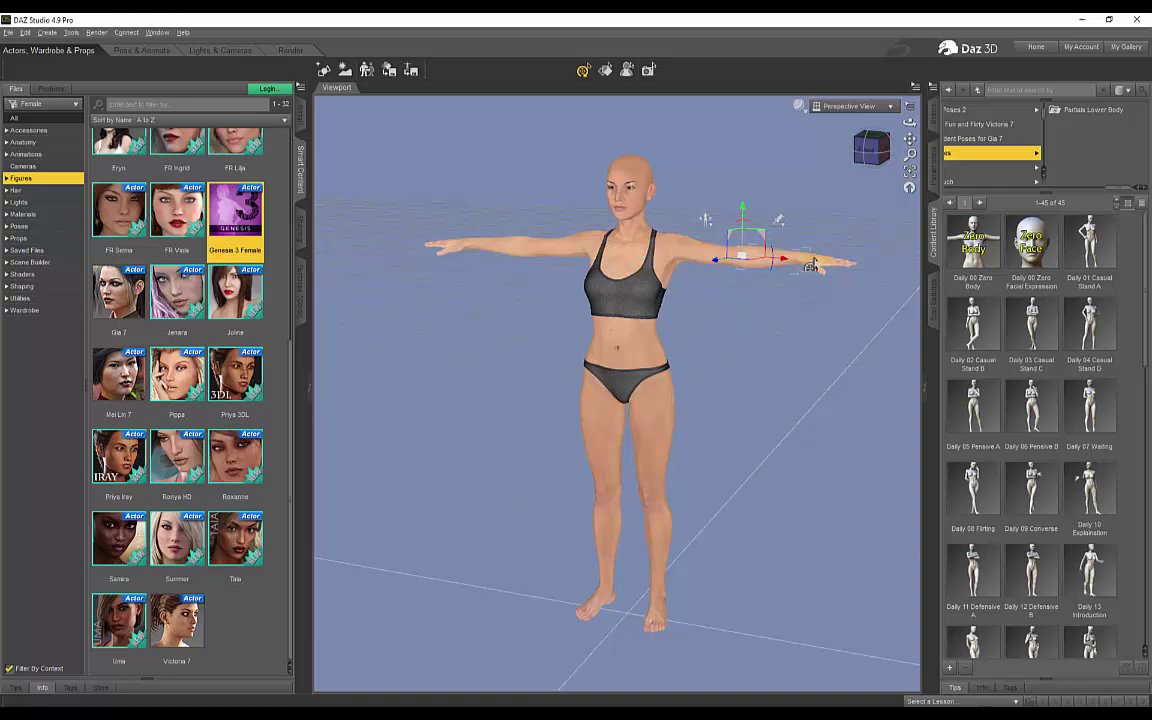
pyautogui.click(670, 250)
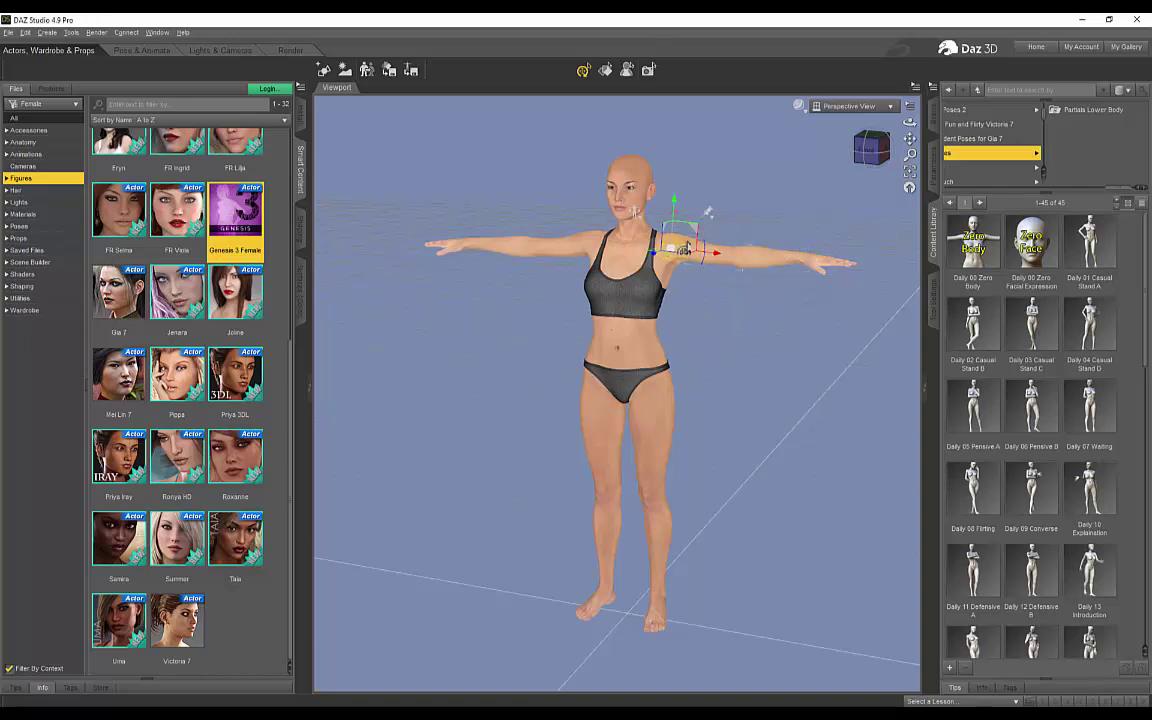
pyautogui.click(810, 265)
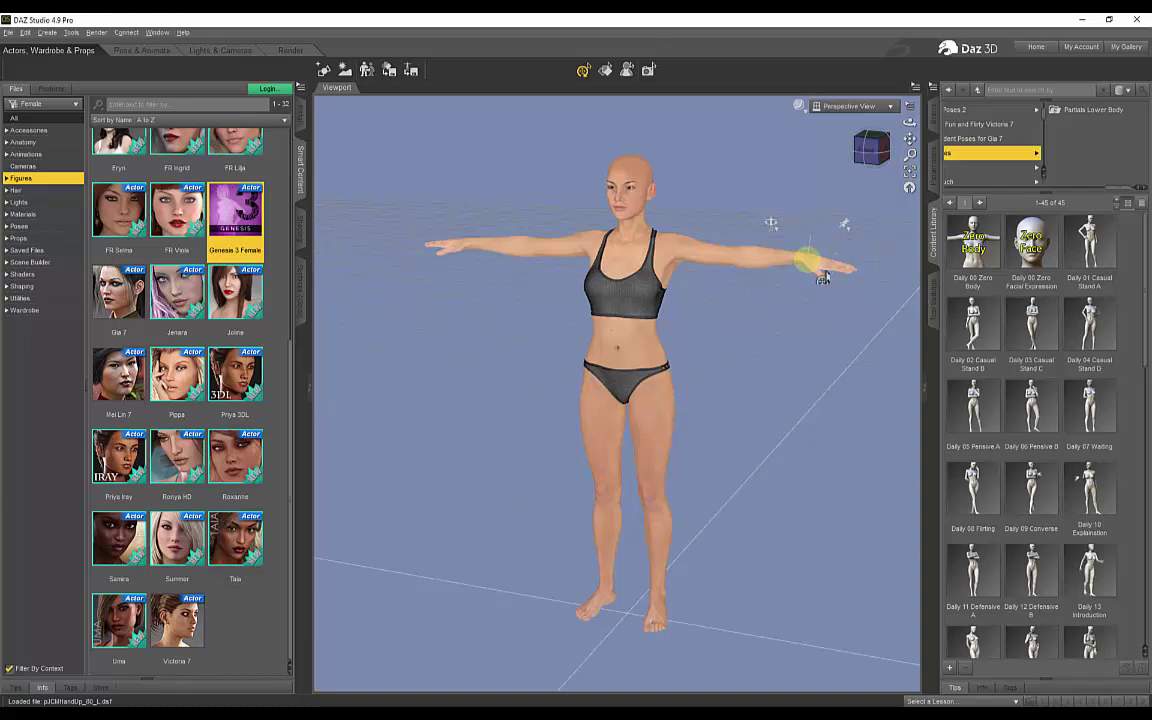
pyautogui.moveTo(762, 283); pyautogui.dragTo(685, 255)
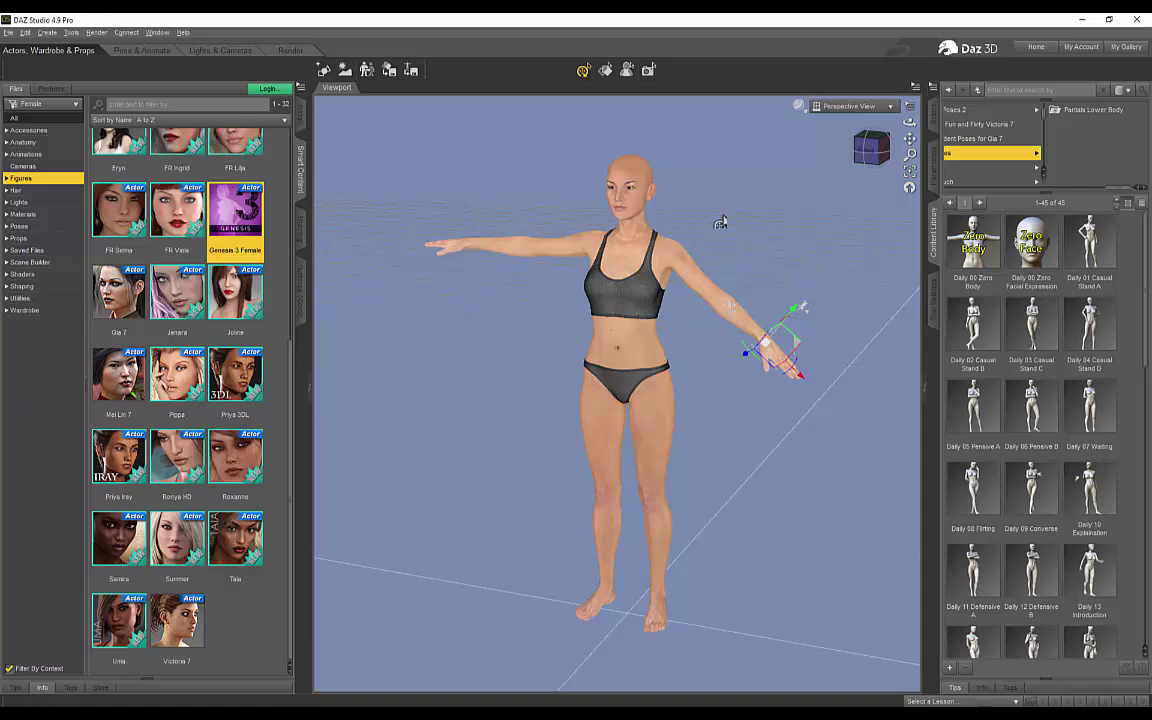
pyautogui.hotkey('ctrl', 'z')
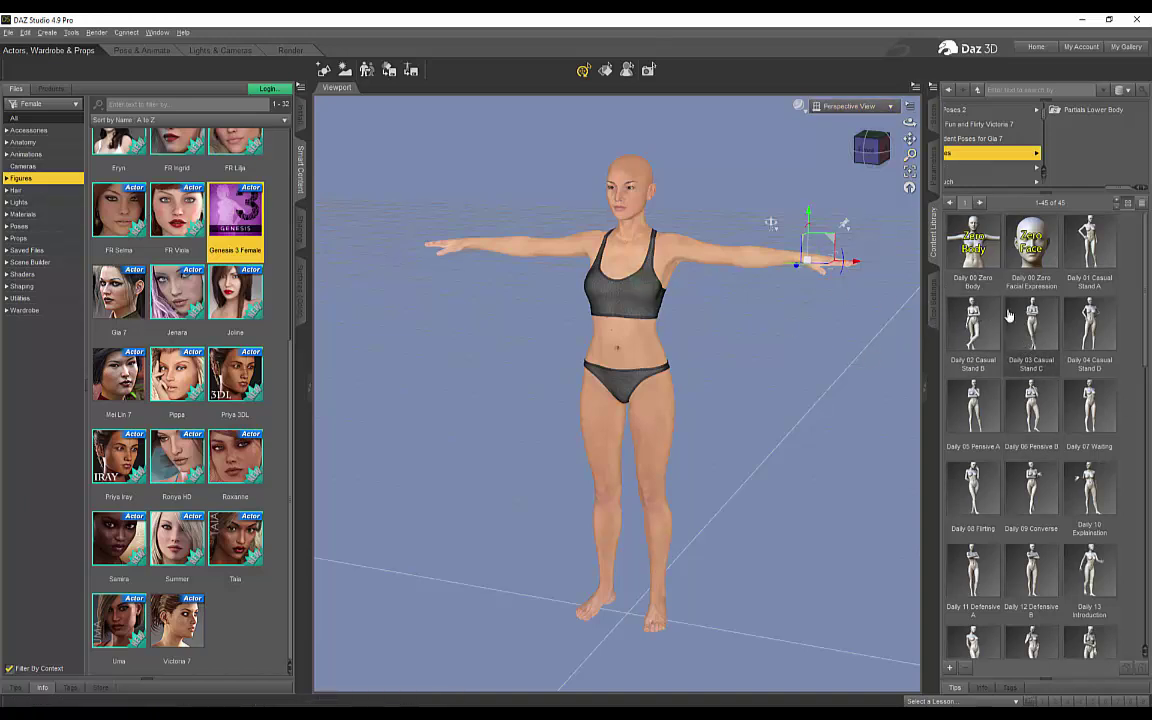
# Step: Apply the Daily 06 Pensive B pose to the figure, leaving joint limits on
pyautogui.click(1034, 335)
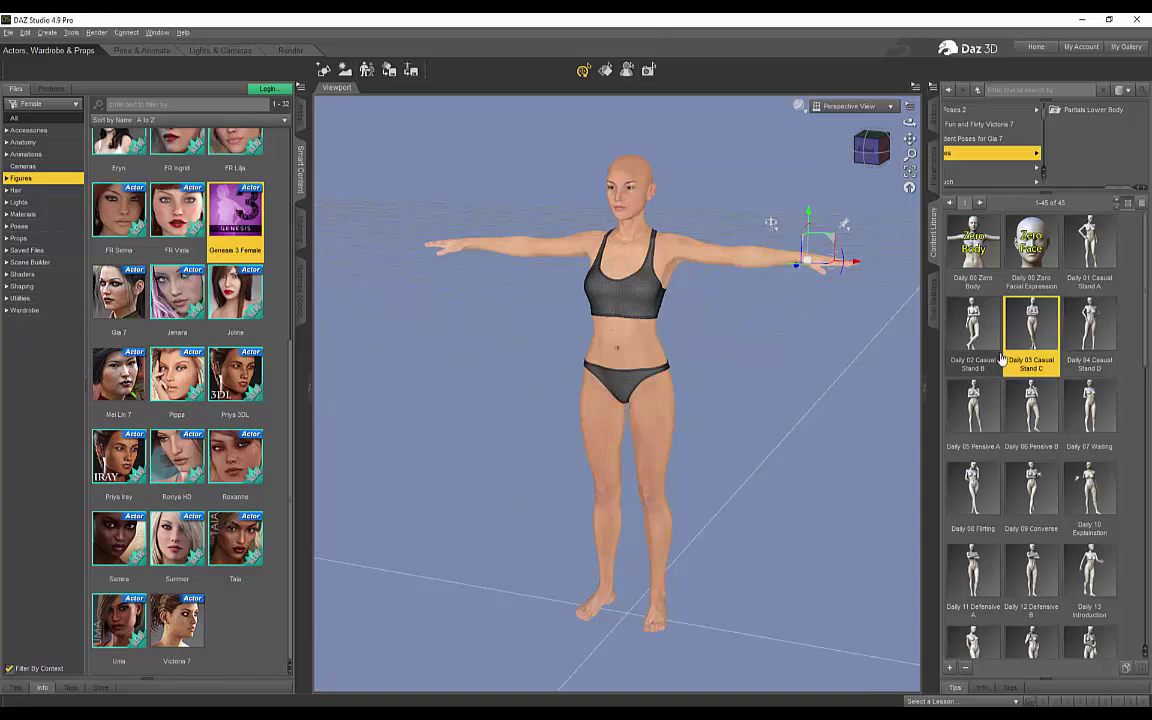
pyautogui.doubleClick(1031, 410)
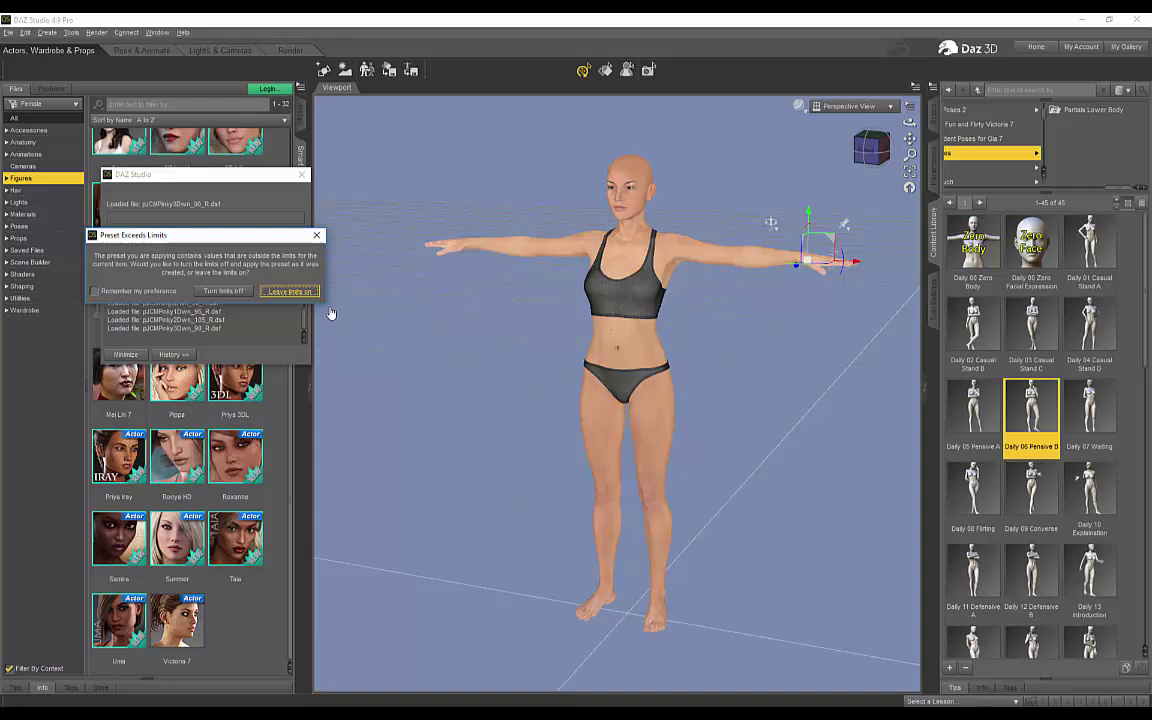
pyautogui.click(753, 242)
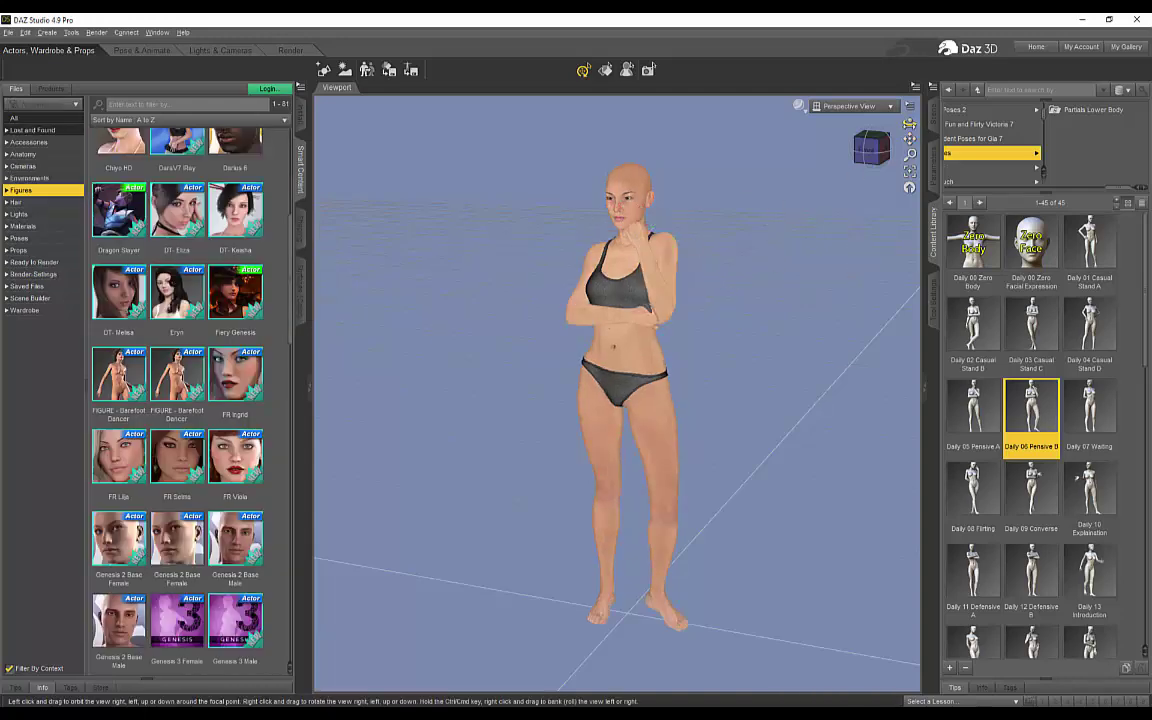
pyautogui.click(871, 148)
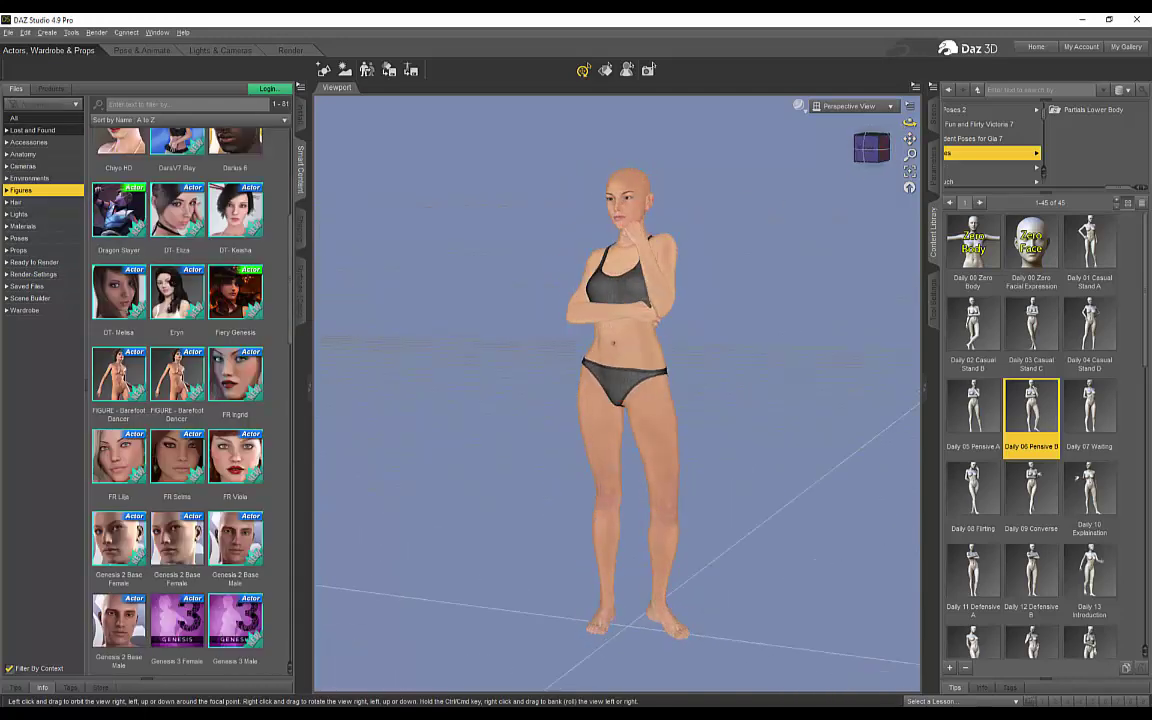
pyautogui.hscroll(-5, 1000, 171)
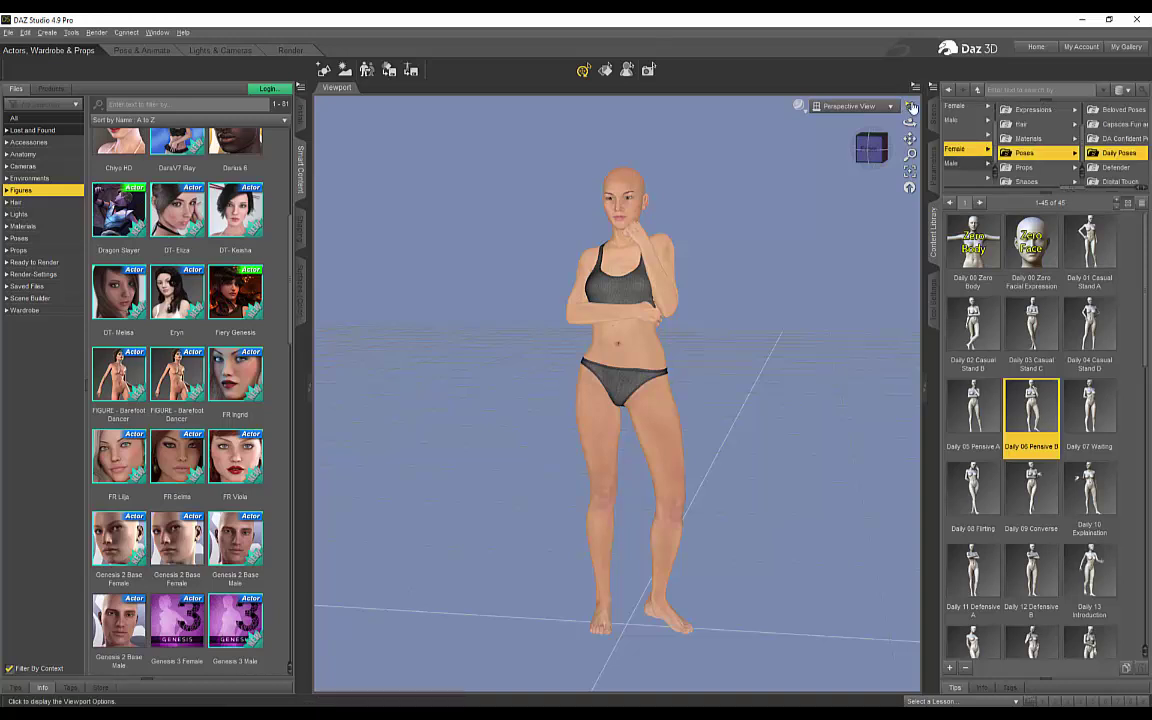
# Step: In the Scene pane, select the Genesis 3 Female figure node
pyautogui.click(933, 114)
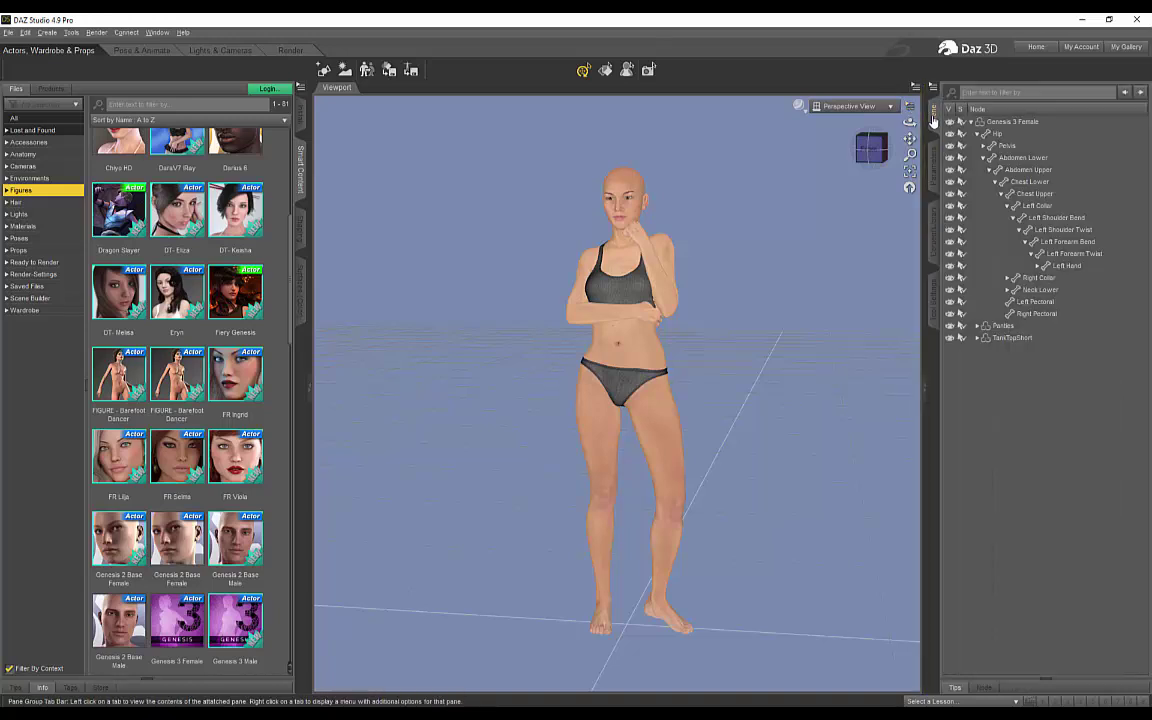
pyautogui.click(1001, 122)
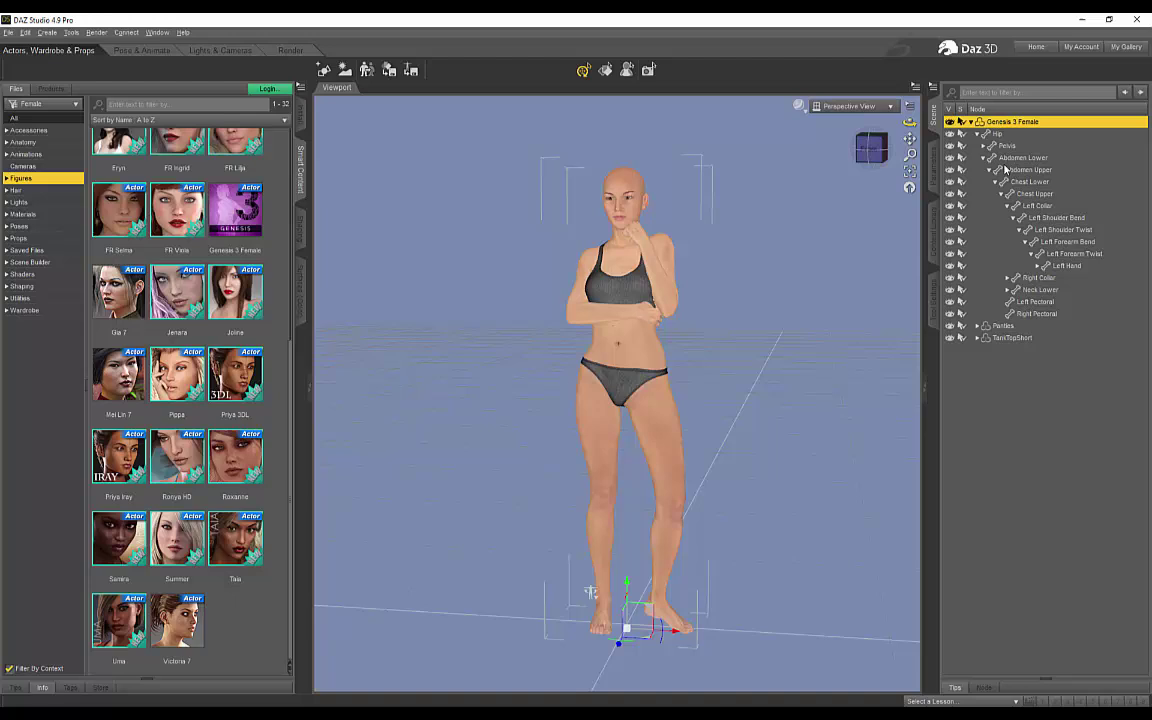
pyautogui.click(1008, 279)
pyautogui.click(1008, 278)
pyautogui.click(1062, 265)
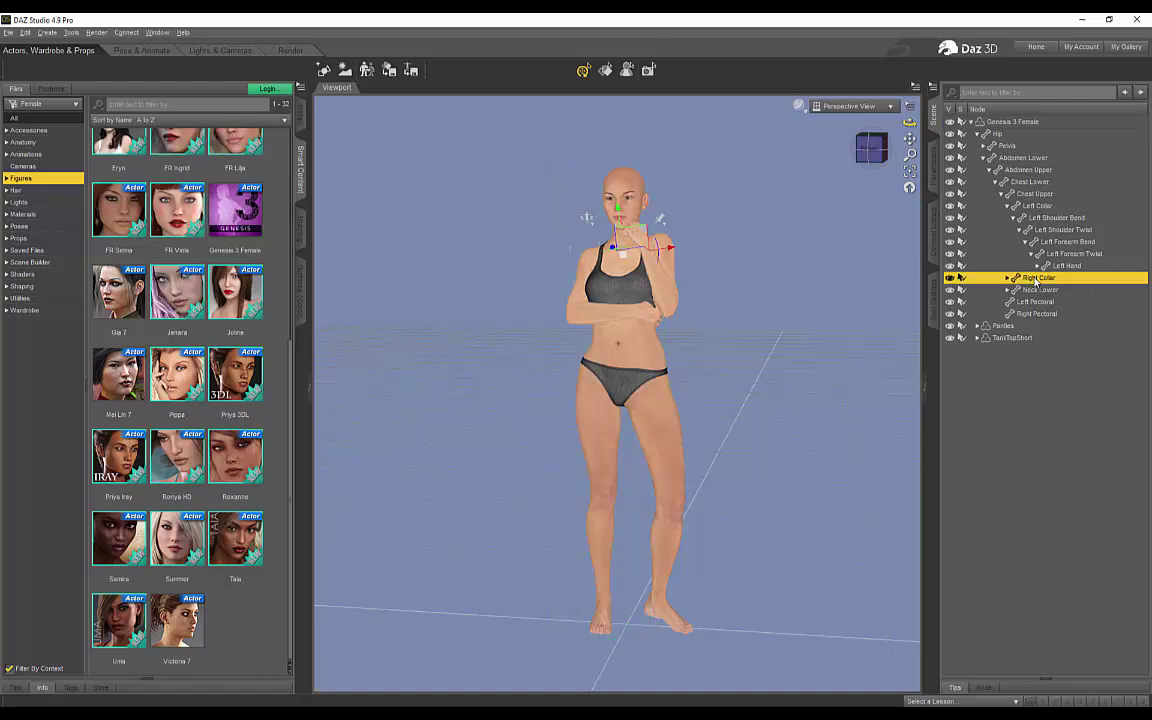
pyautogui.click(1008, 123)
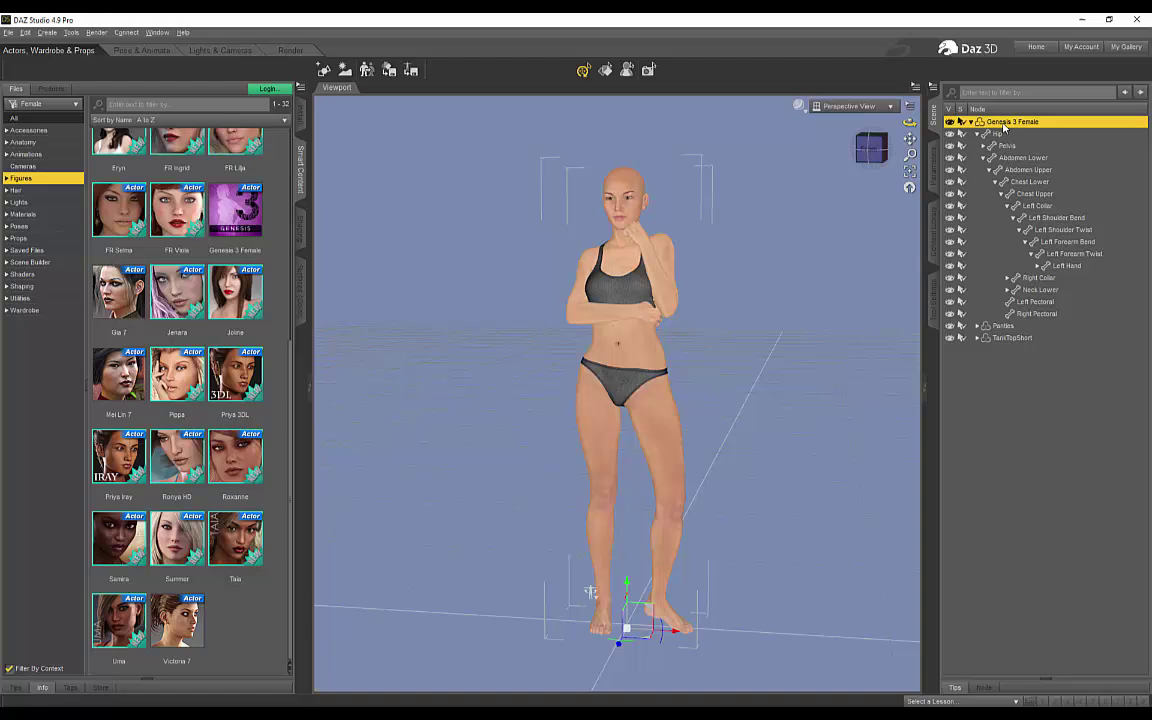
# Step: Expand All on Genesis 3 Female and select every node from Hip to the last item
pyautogui.rightClick(1004, 127)
pyautogui.moveTo(1025, 182)
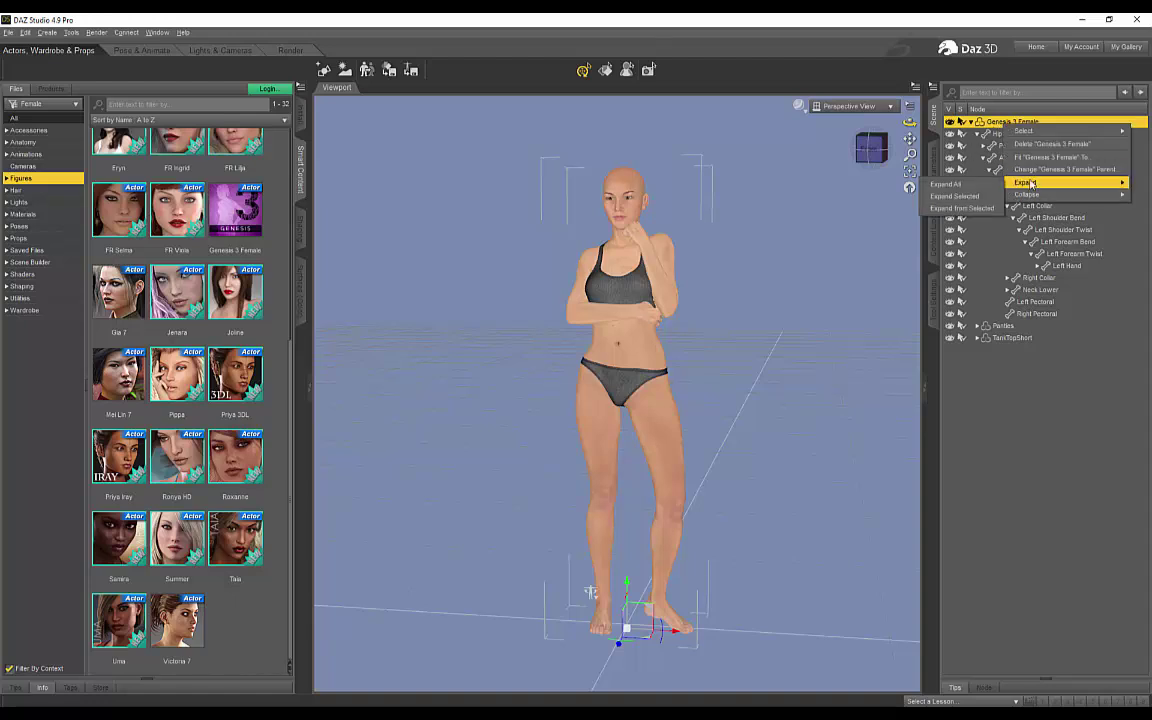
pyautogui.click(850, 166)
pyautogui.click(997, 133)
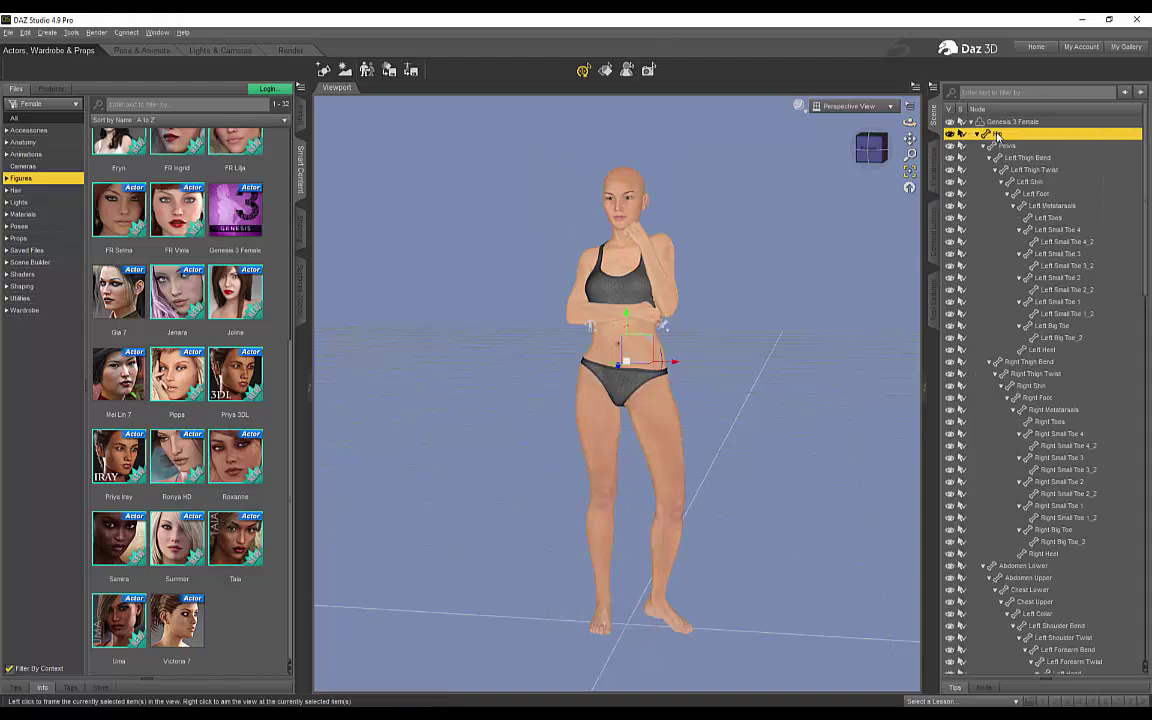
pyautogui.scroll(-10, 1043, 337)
pyautogui.scroll(-15, 1043, 337)
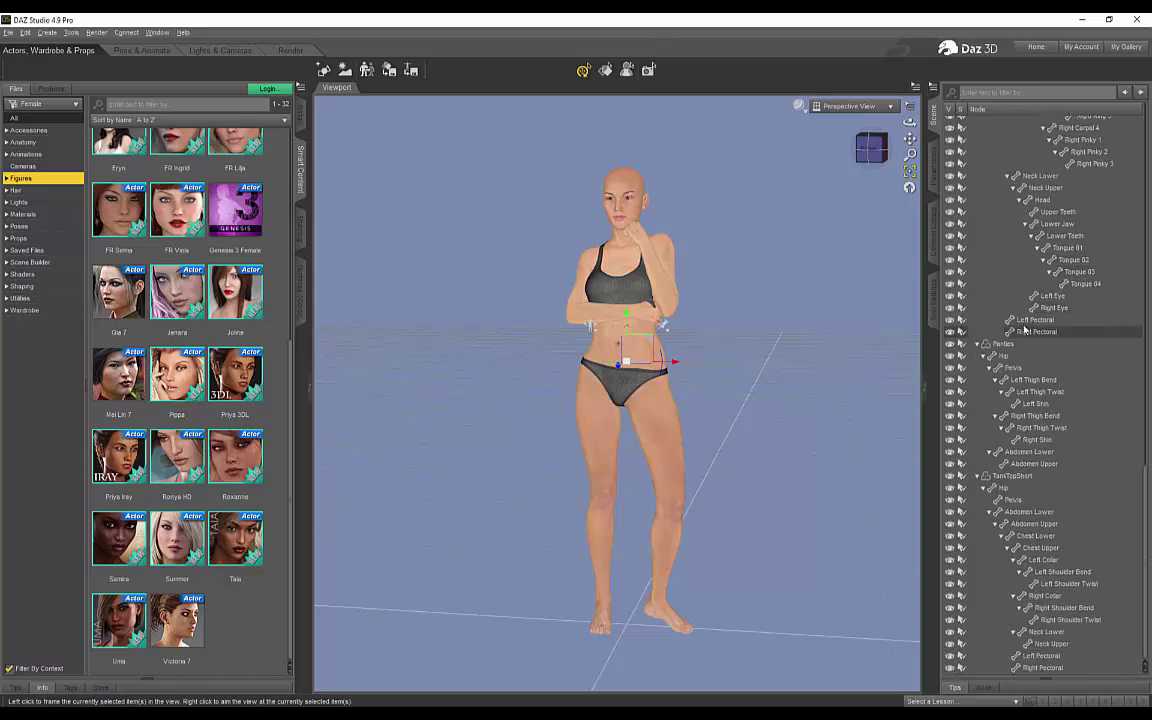
pyautogui.keyDown('shift'); pyautogui.click(1037, 668); pyautogui.keyUp('shift')
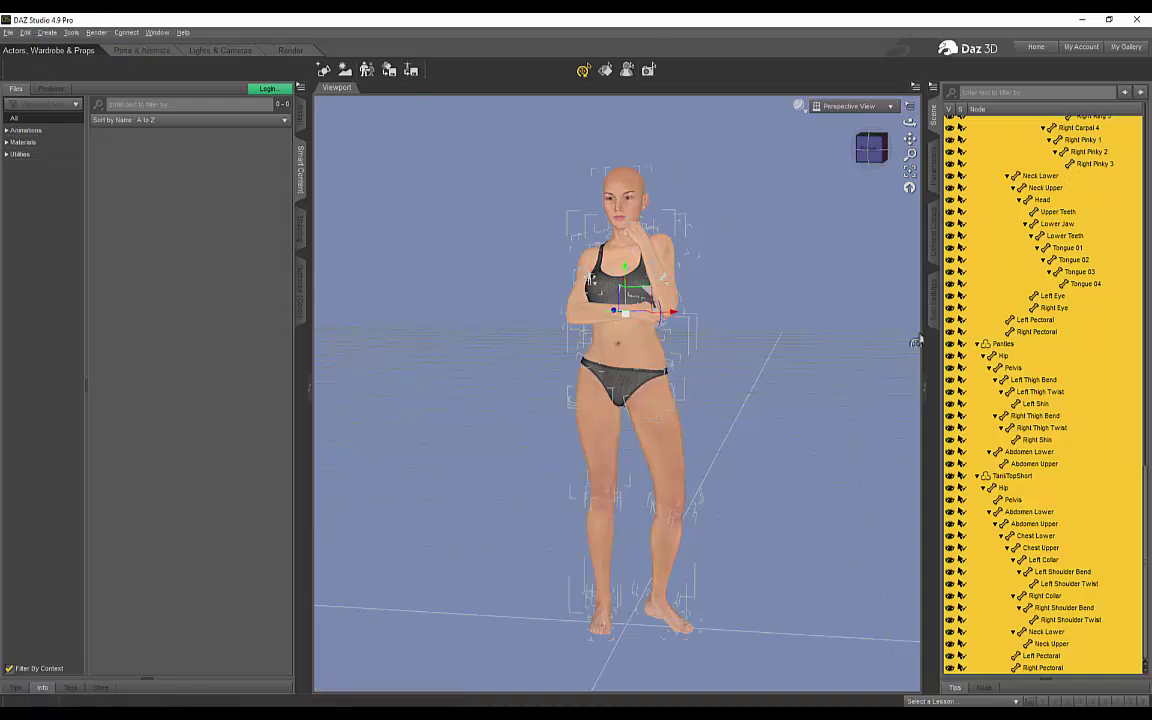
pyautogui.scroll(20, 1049, 520)
pyautogui.scroll(5, 1049, 520)
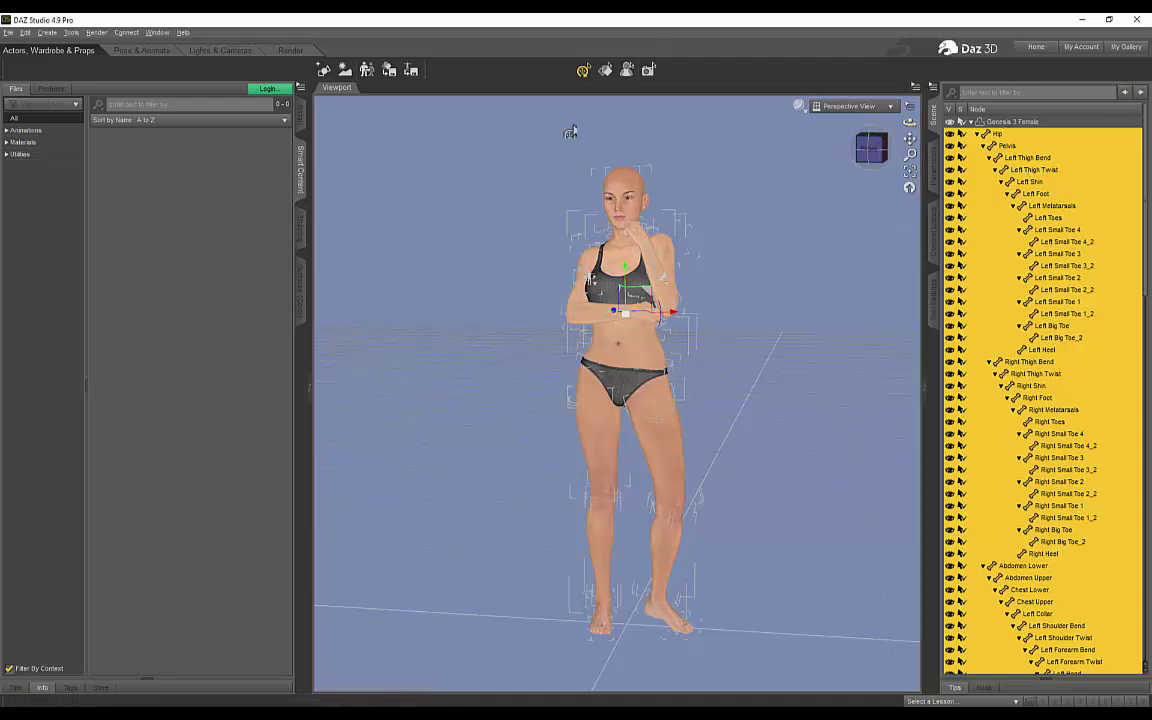
# Step: In Pose & Animate, show the Timeline and scrub from frame 0 to 30 and back
pyautogui.click(138, 50)
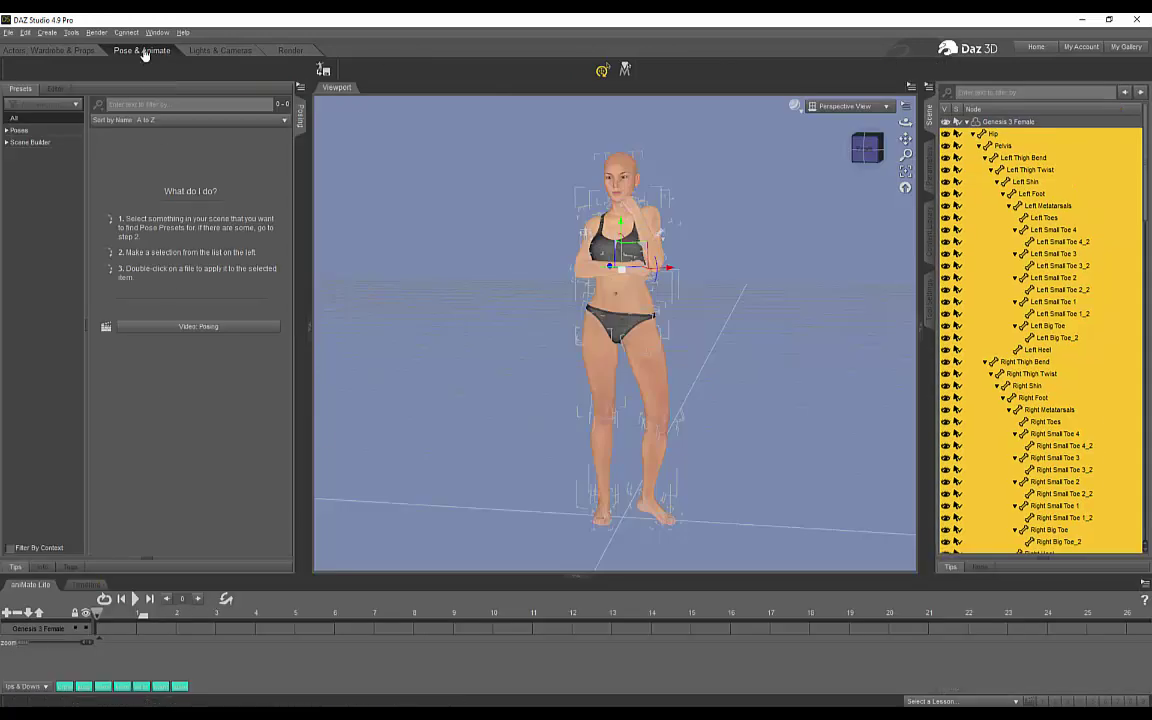
pyautogui.click(78, 587)
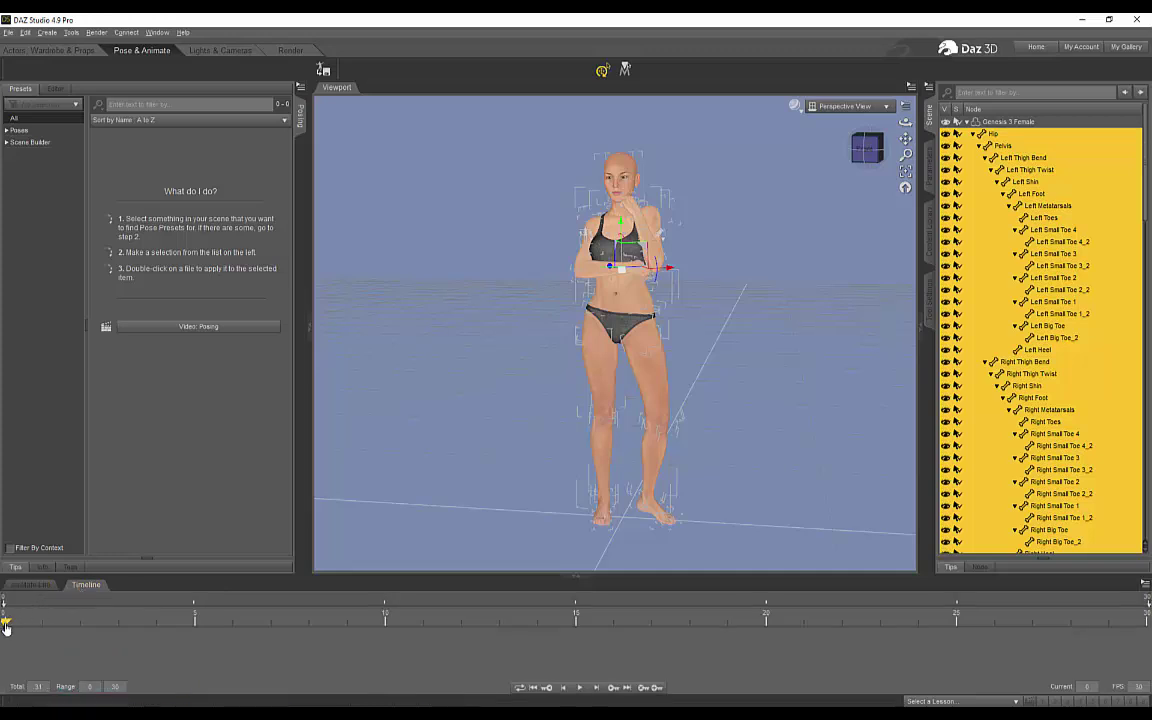
pyautogui.moveTo(5, 627); pyautogui.dragTo(1148, 636)
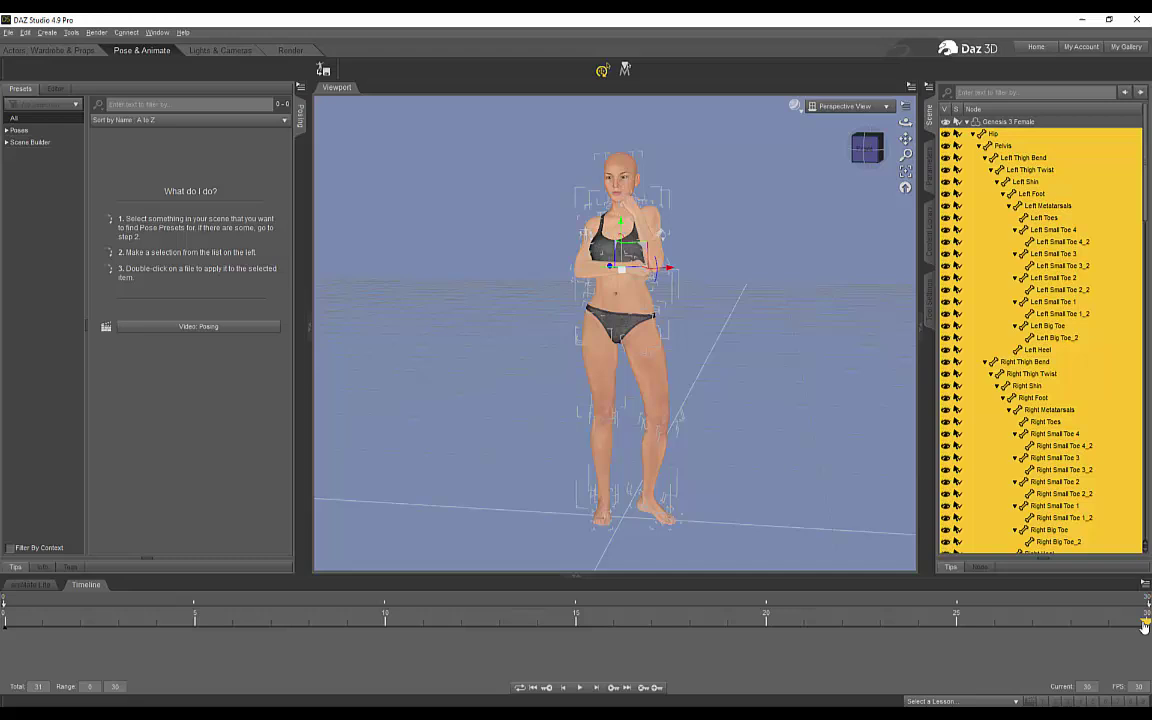
pyautogui.moveTo(1146, 625); pyautogui.dragTo(5, 622)
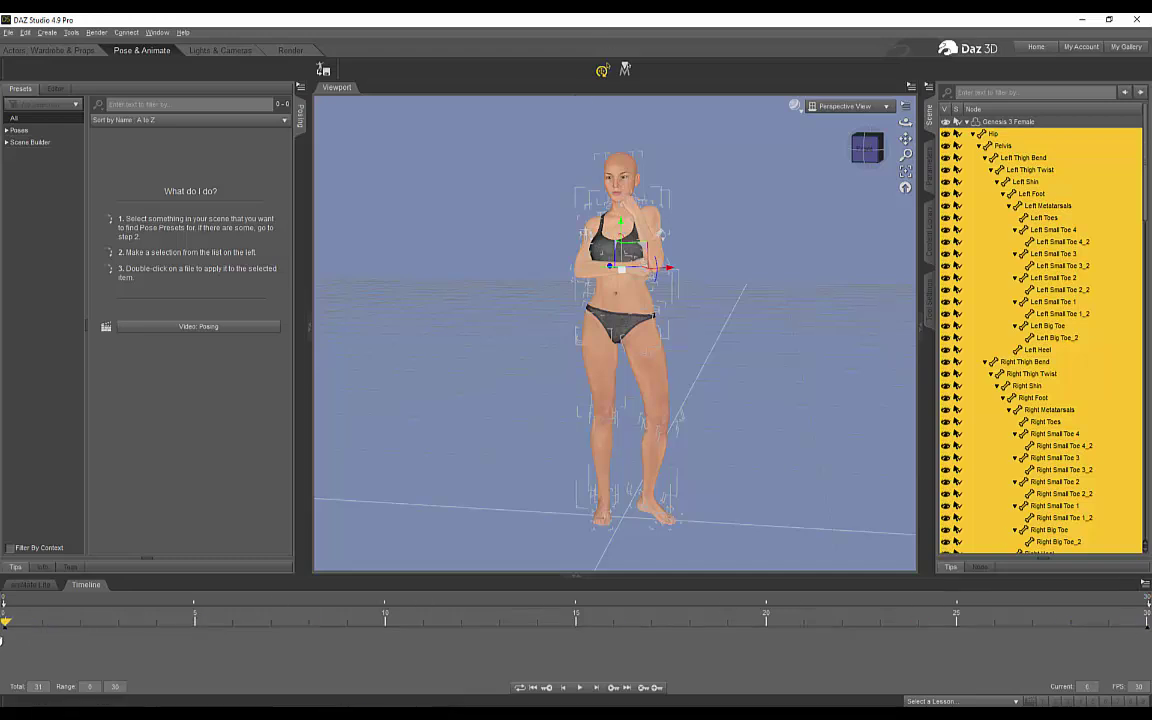
pyautogui.click(930, 220)
# Step: Apply the Daily 00 Zero Body pose from the Daily Poses library
pyautogui.click(45, 50)
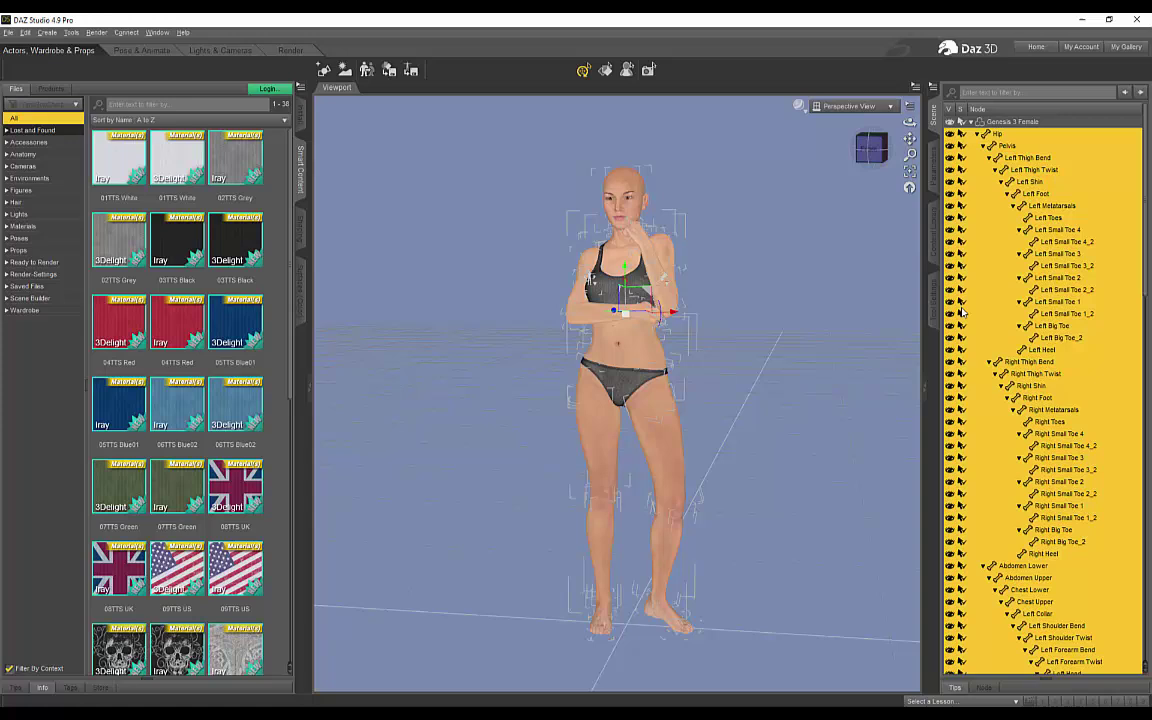
pyautogui.click(934, 235)
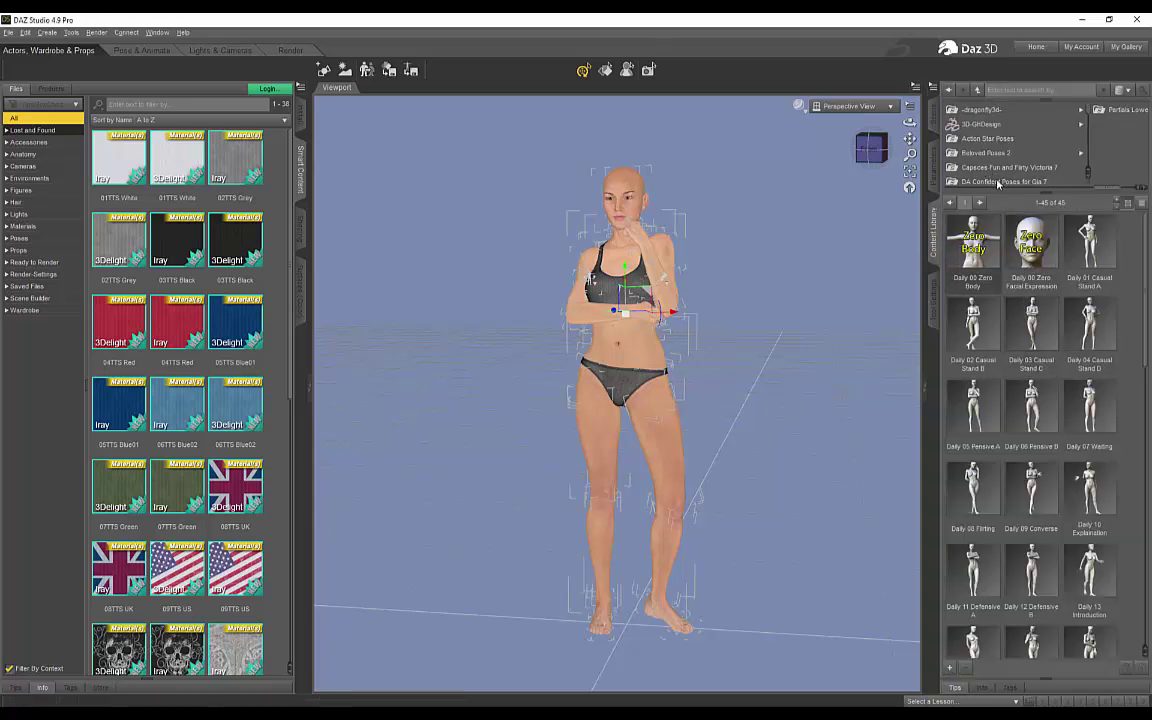
pyautogui.click(977, 256)
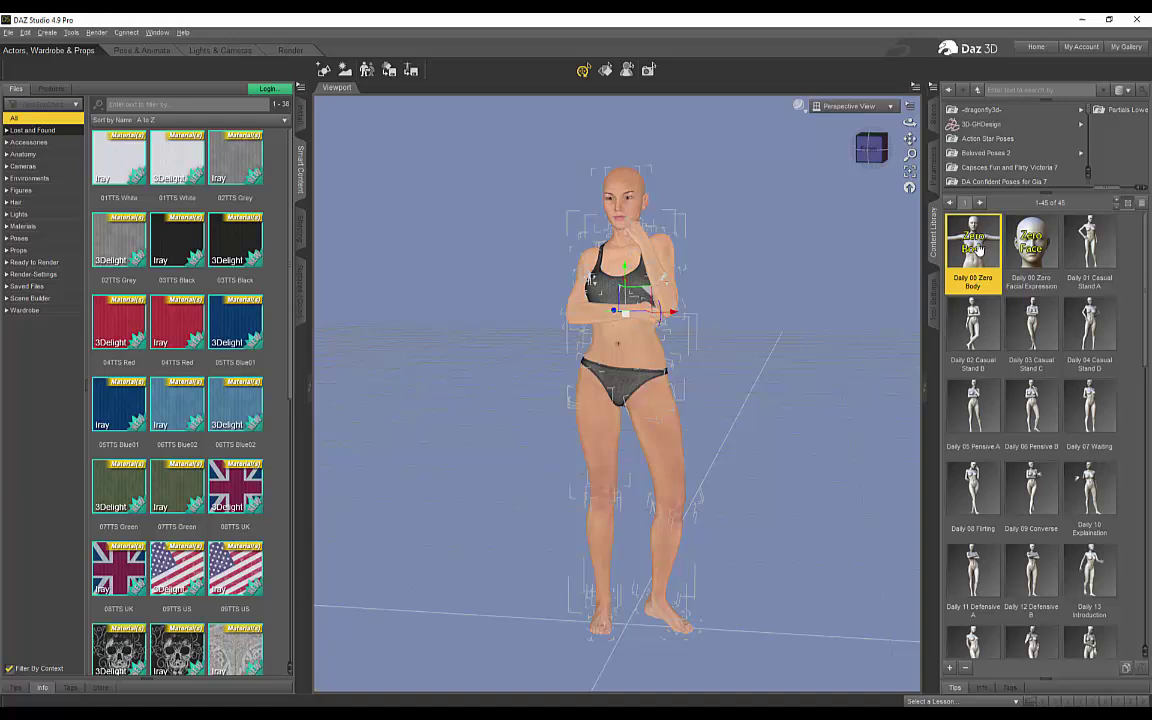
pyautogui.scroll(-3, 1070, 170)
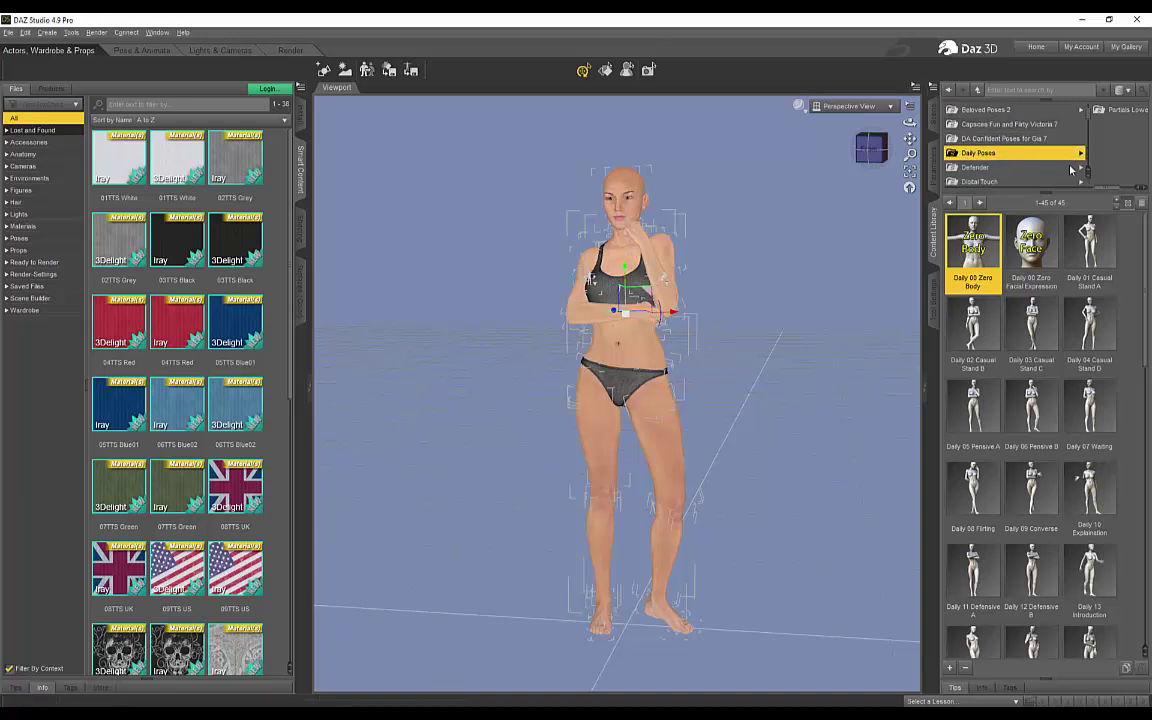
pyautogui.moveTo(1110, 190); pyautogui.dragTo(1100, 190)
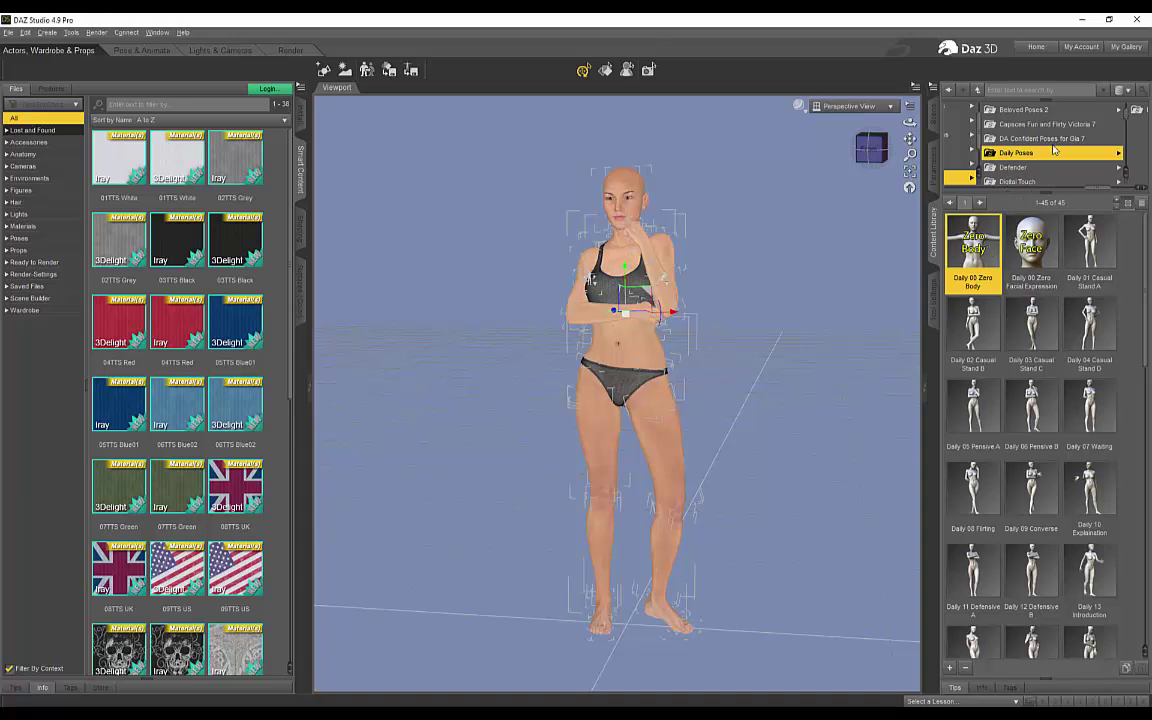
pyautogui.doubleClick(972, 248)
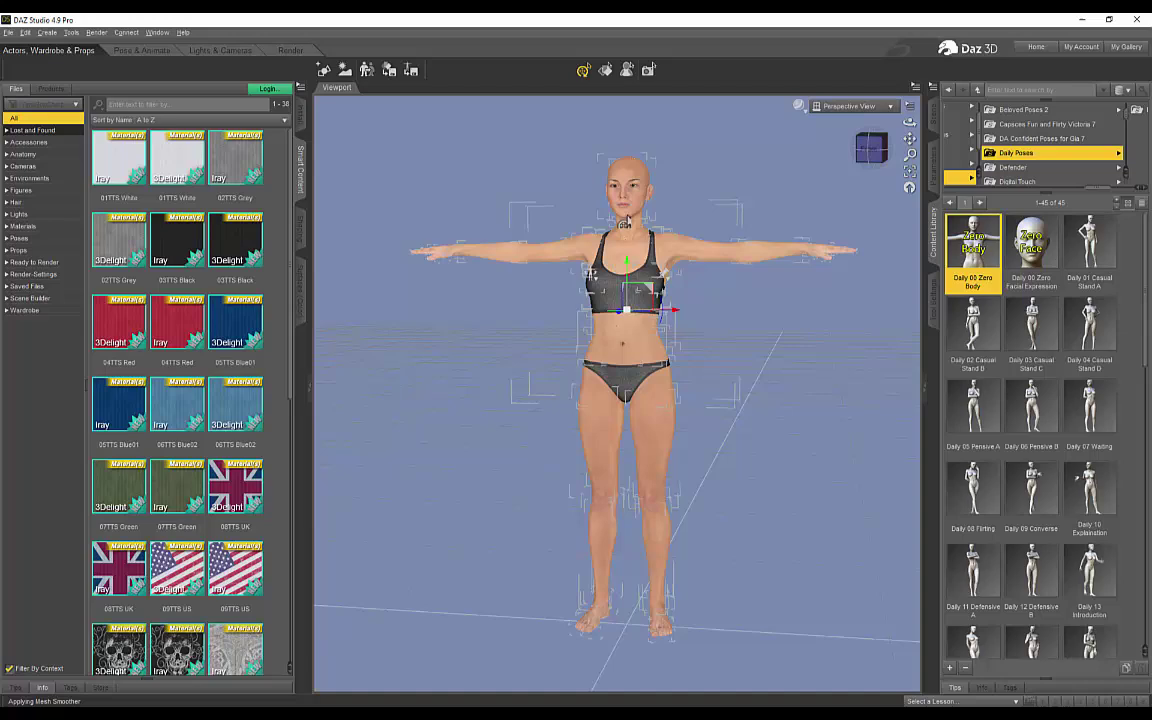
# Step: In Pose & Animate, play the figure's aniMate Lite clip
pyautogui.click(140, 50)
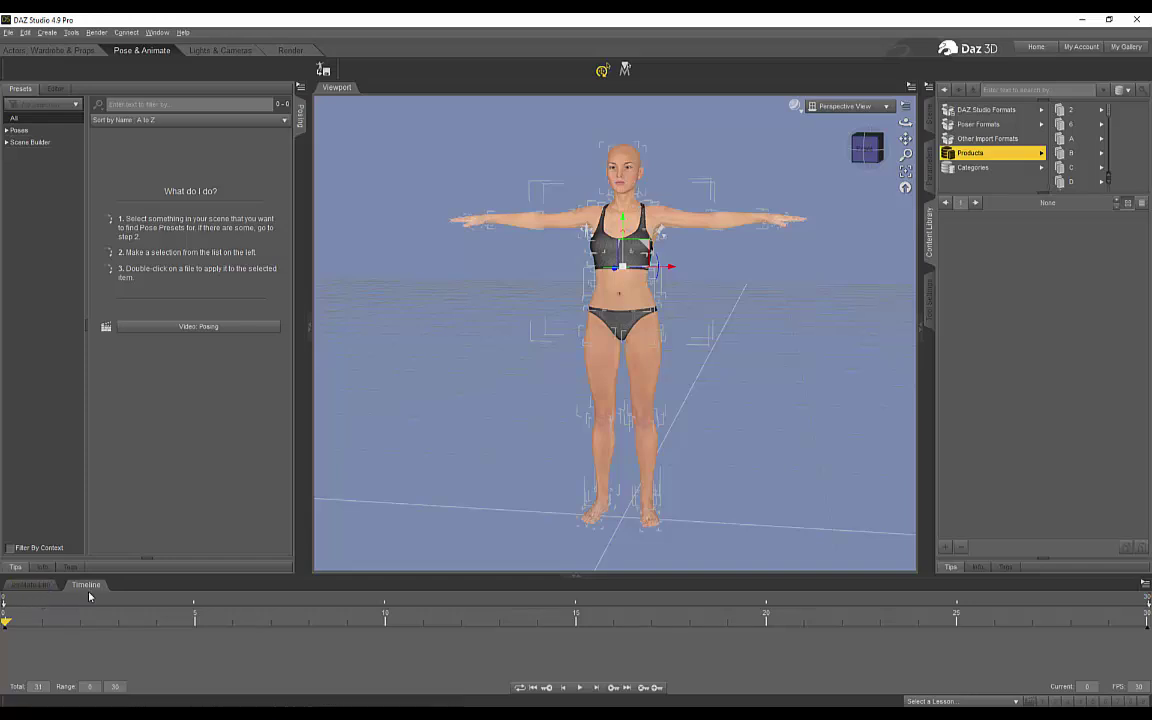
pyautogui.click(32, 586)
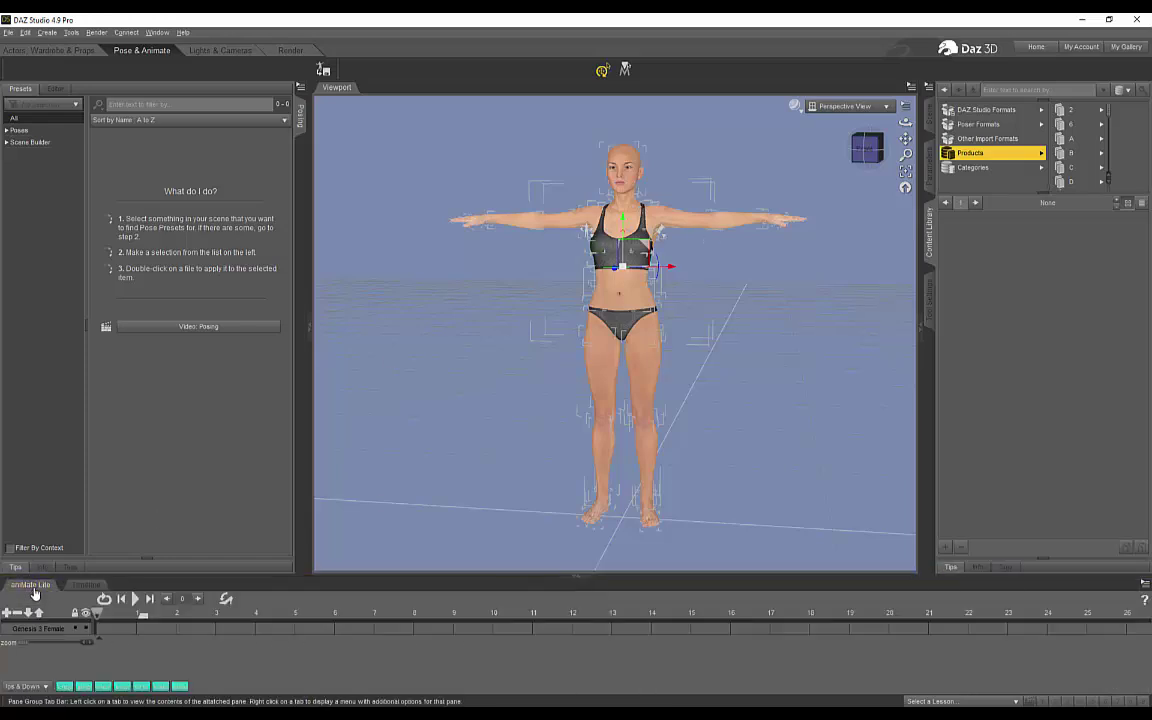
pyautogui.click(136, 599)
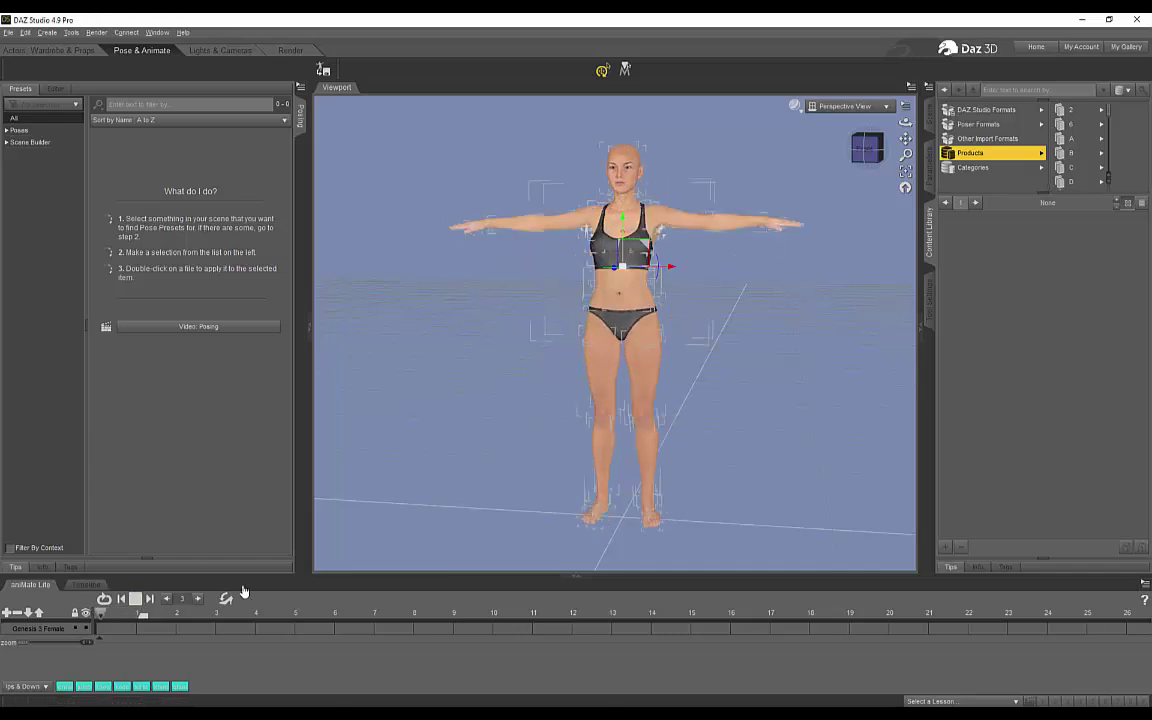
pyautogui.click(86, 585)
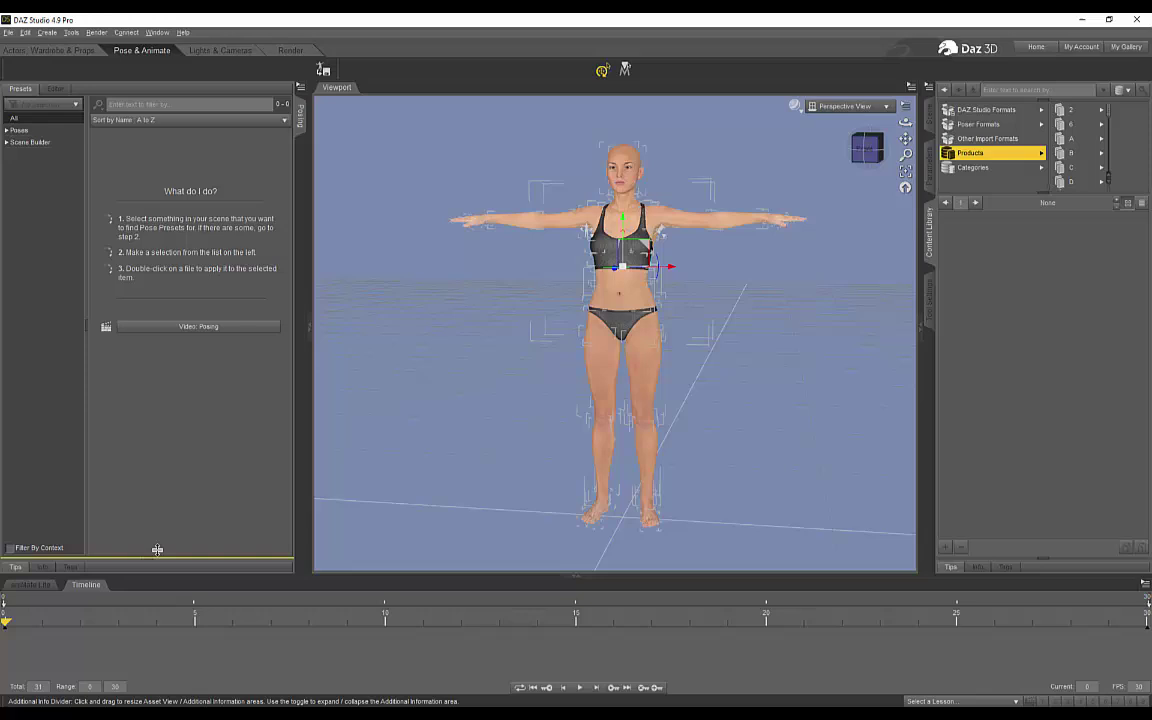
pyautogui.click(40, 586)
pyautogui.click(95, 588)
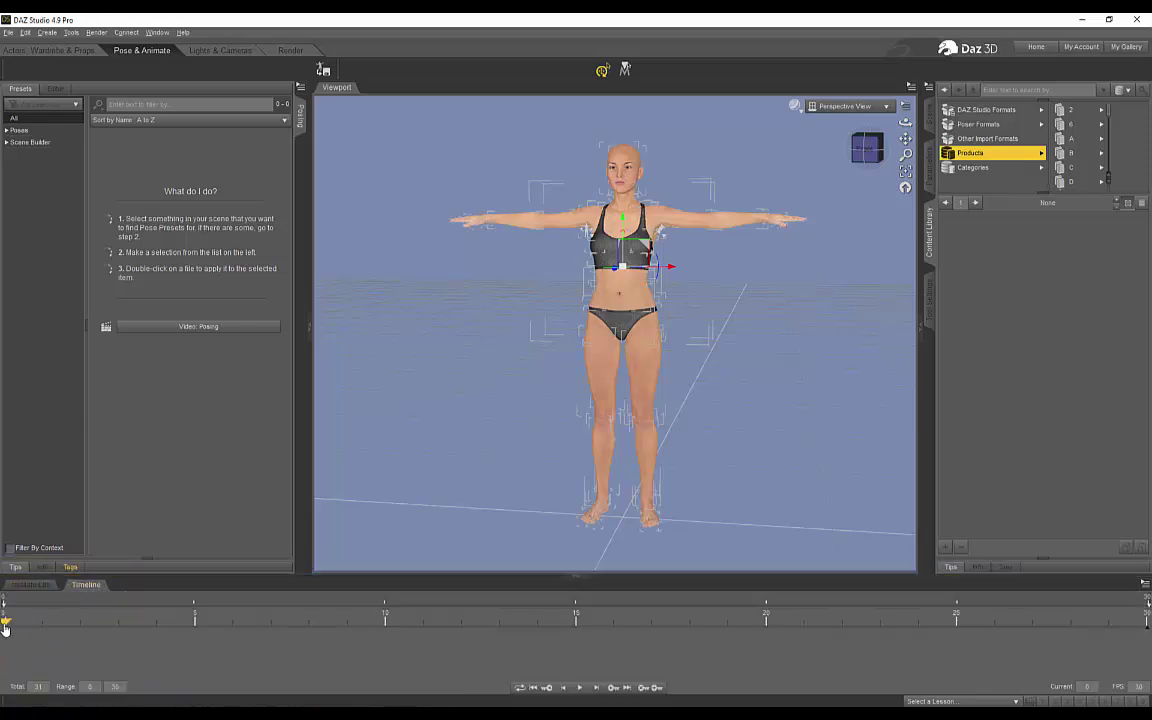
# Step: Scrub the Timeline to frame 30 and orbit around the arms-crossed pensive pose
pyautogui.moveTo(35, 625); pyautogui.dragTo(6, 632)
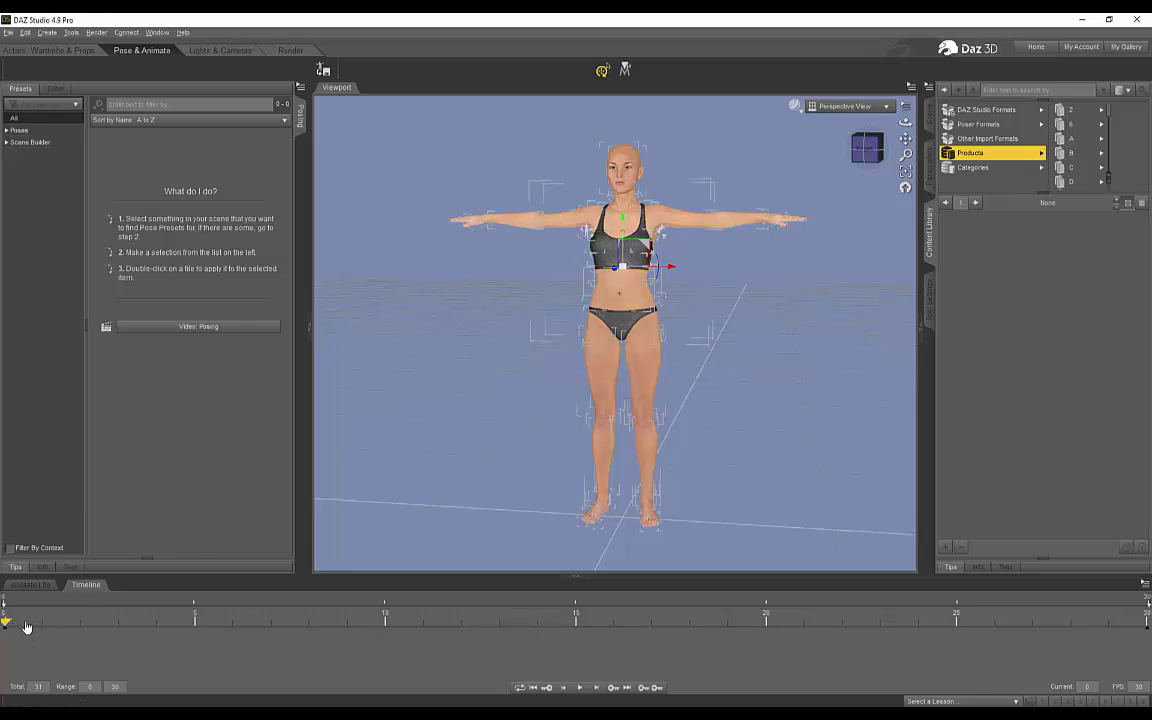
pyautogui.moveTo(27, 626); pyautogui.dragTo(1146, 622)
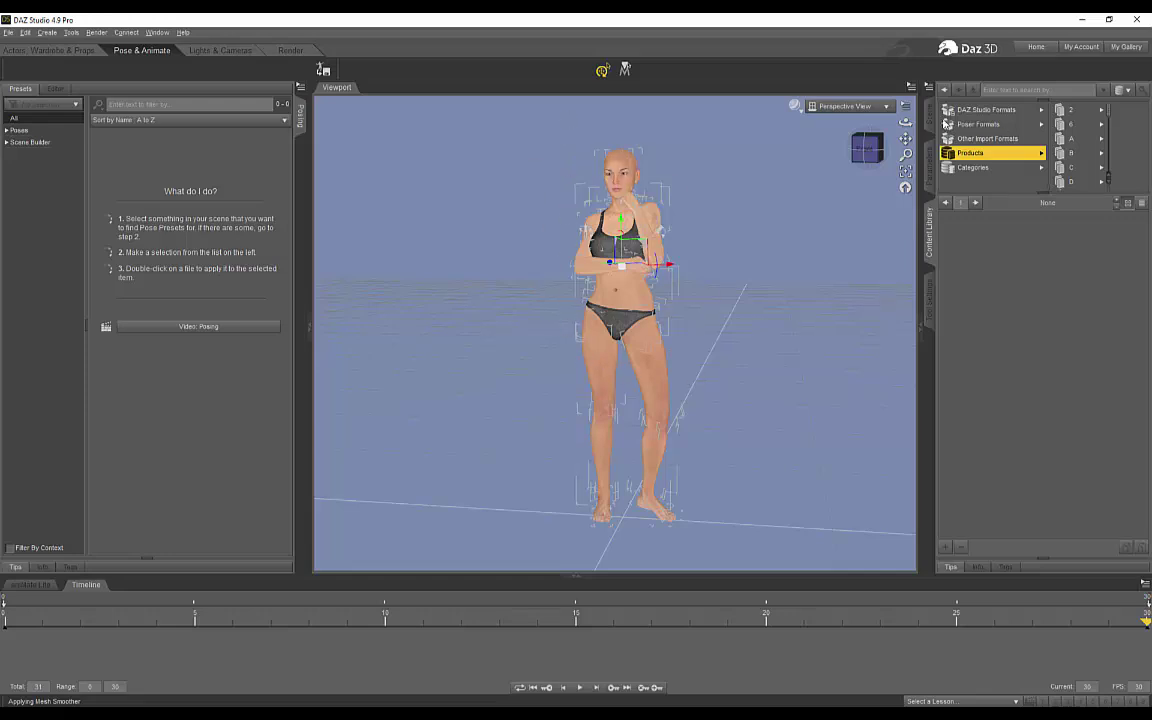
pyautogui.moveTo(905, 122); pyautogui.dragTo(835, 122)
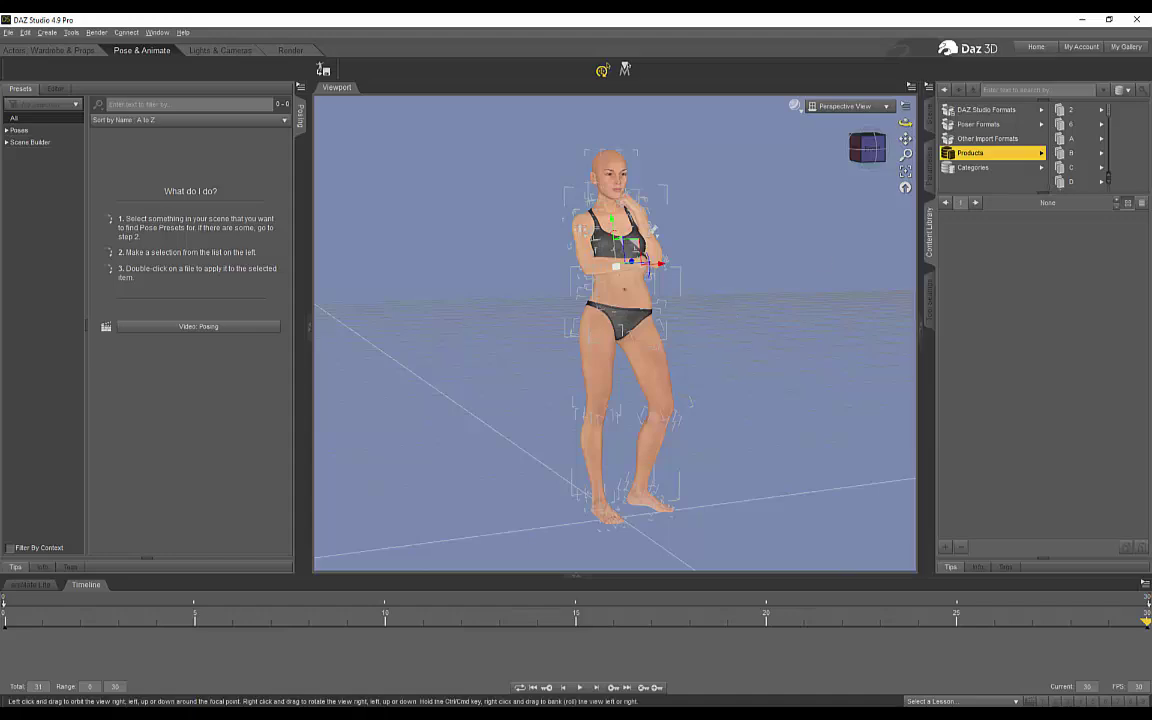
pyautogui.moveTo(905, 122); pyautogui.dragTo(840, 122)
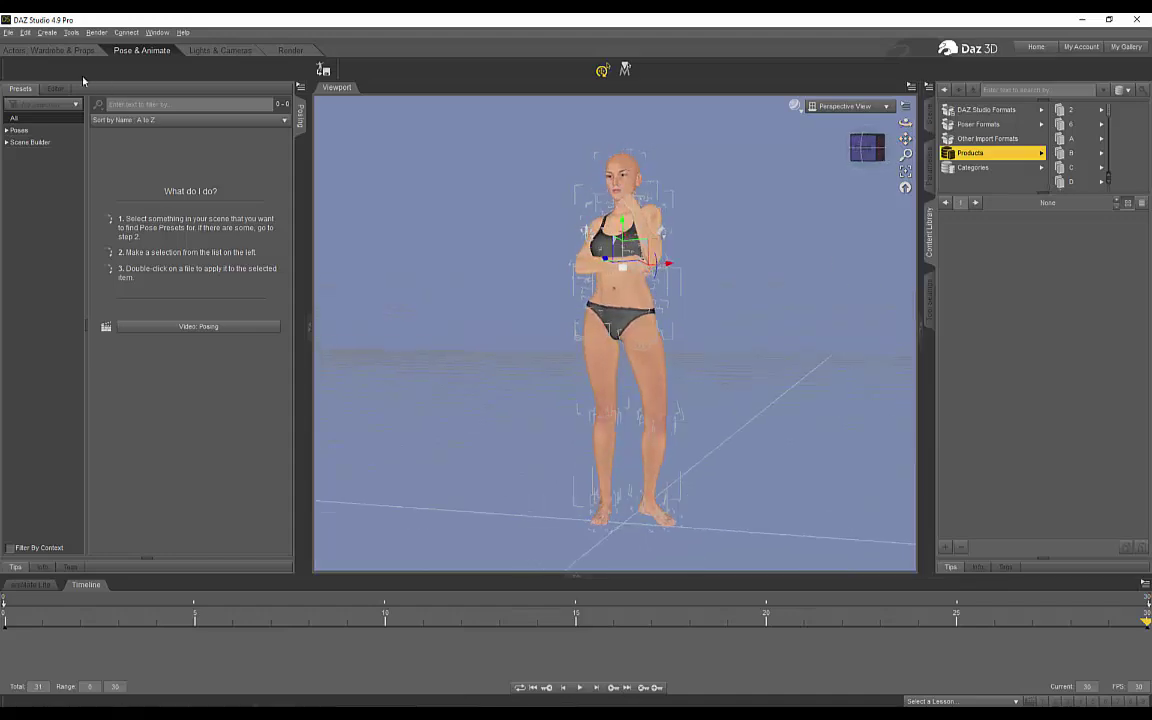
pyautogui.click(48, 50)
pyautogui.click(936, 117)
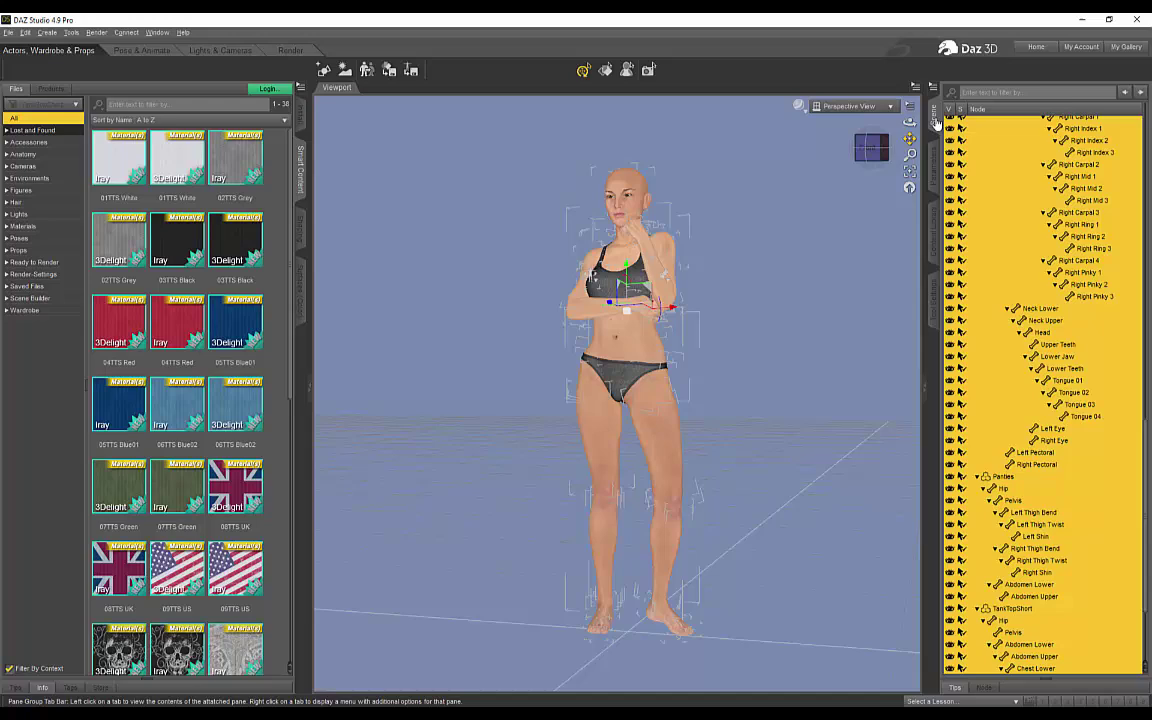
pyautogui.click(140, 50)
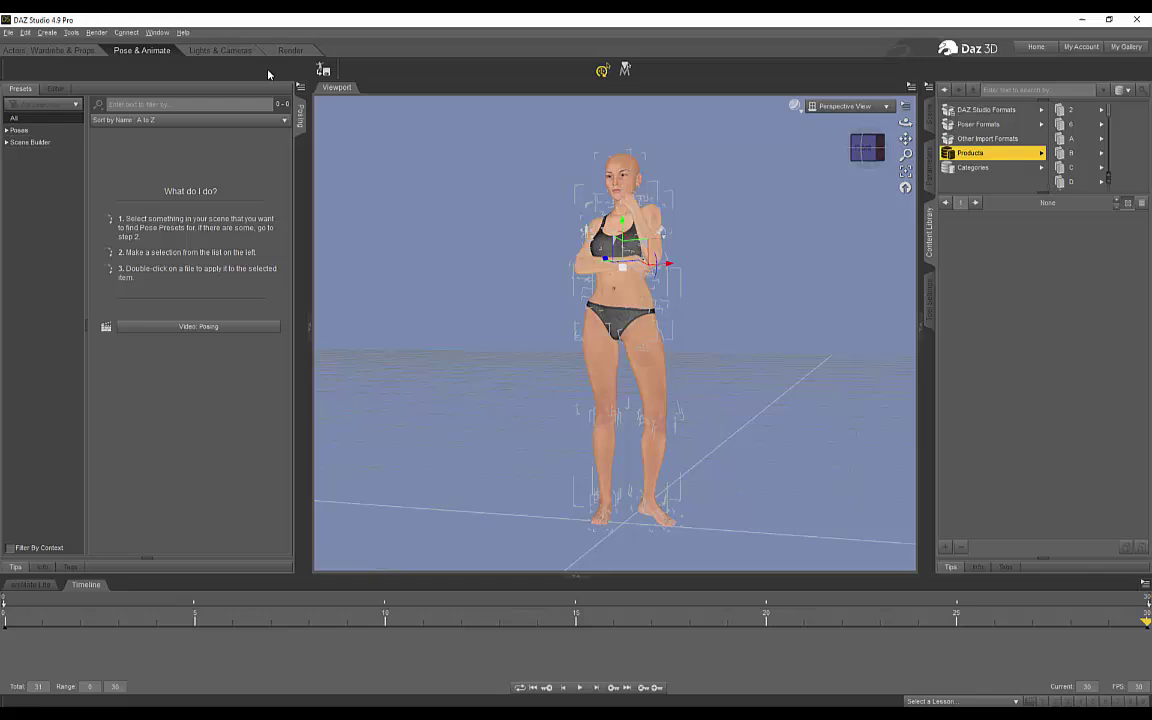
# Step: Start a File > Export into the Desktop\girltest1111\animated folder
pyautogui.click(8, 33)
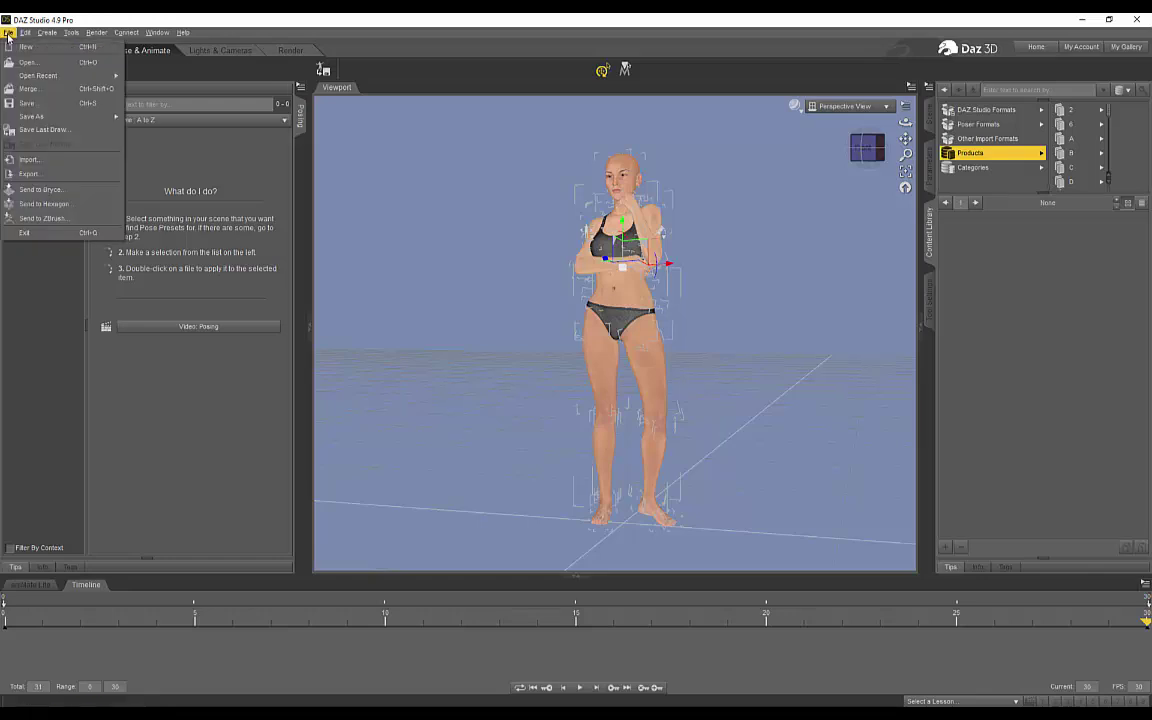
pyautogui.click(45, 173)
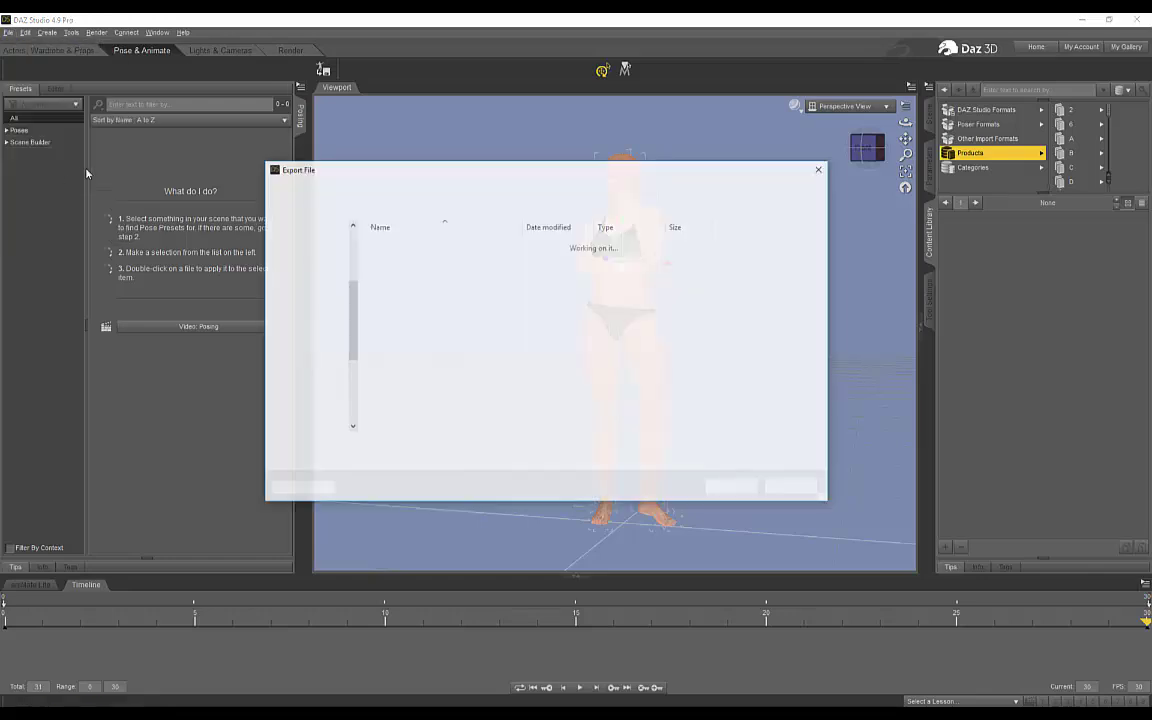
pyautogui.click(308, 322)
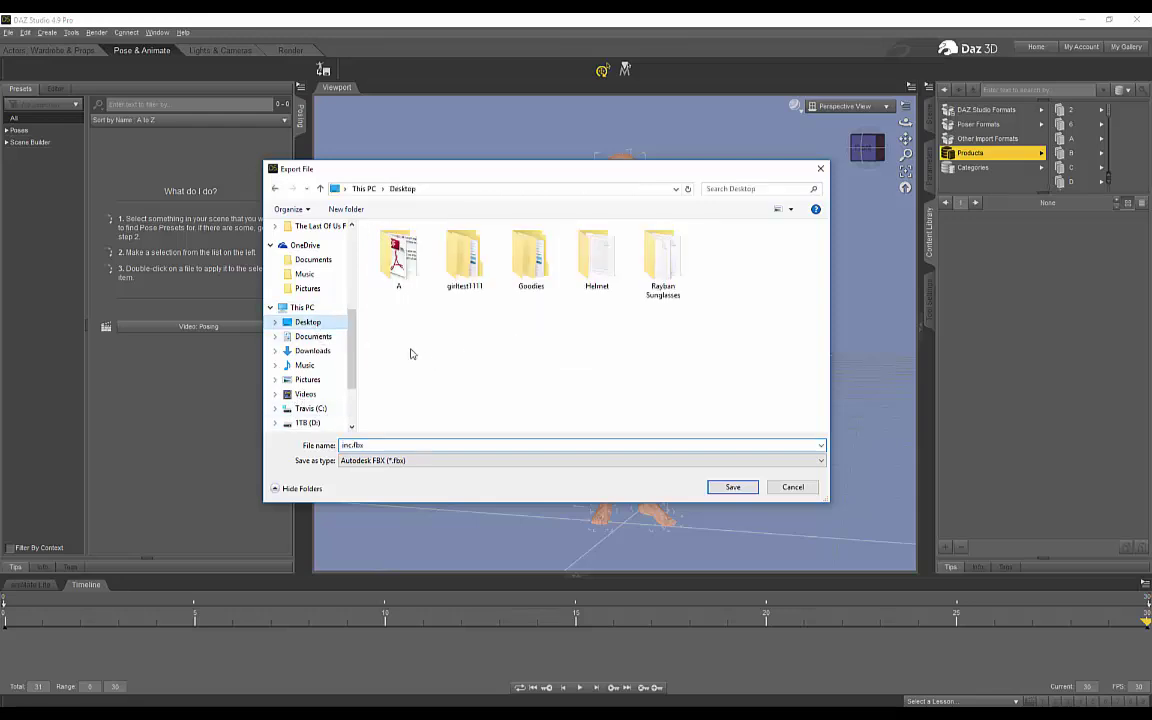
pyautogui.doubleClick(464, 256)
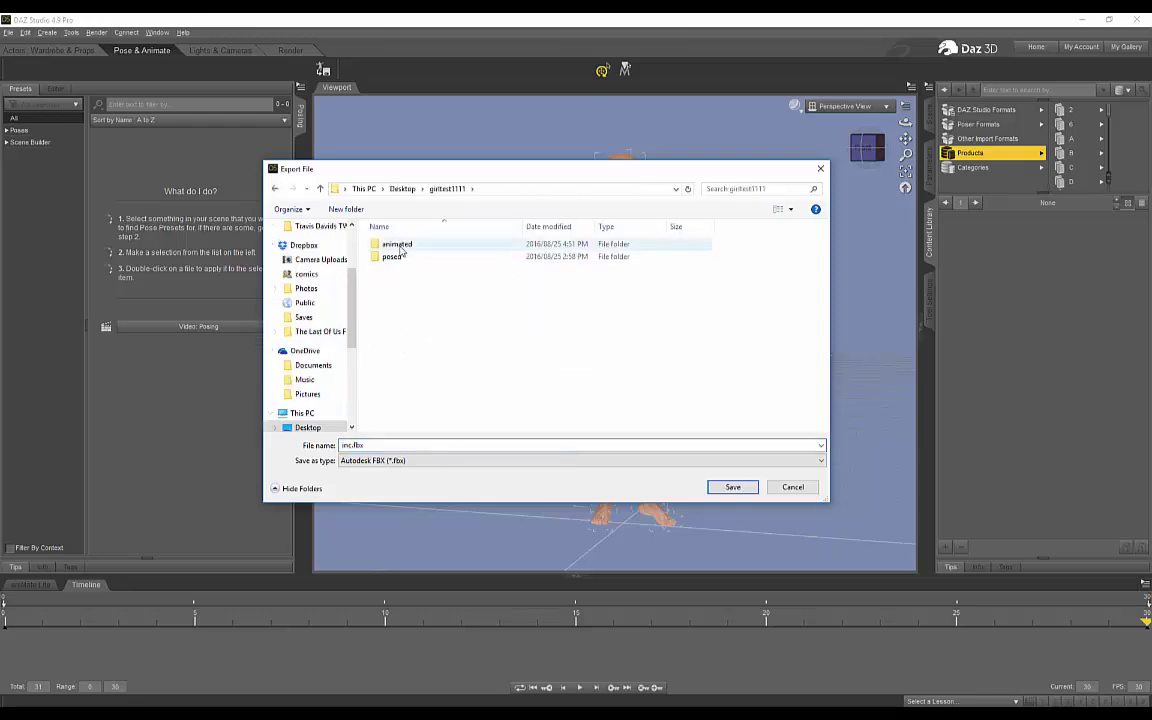
pyautogui.doubleClick(402, 247)
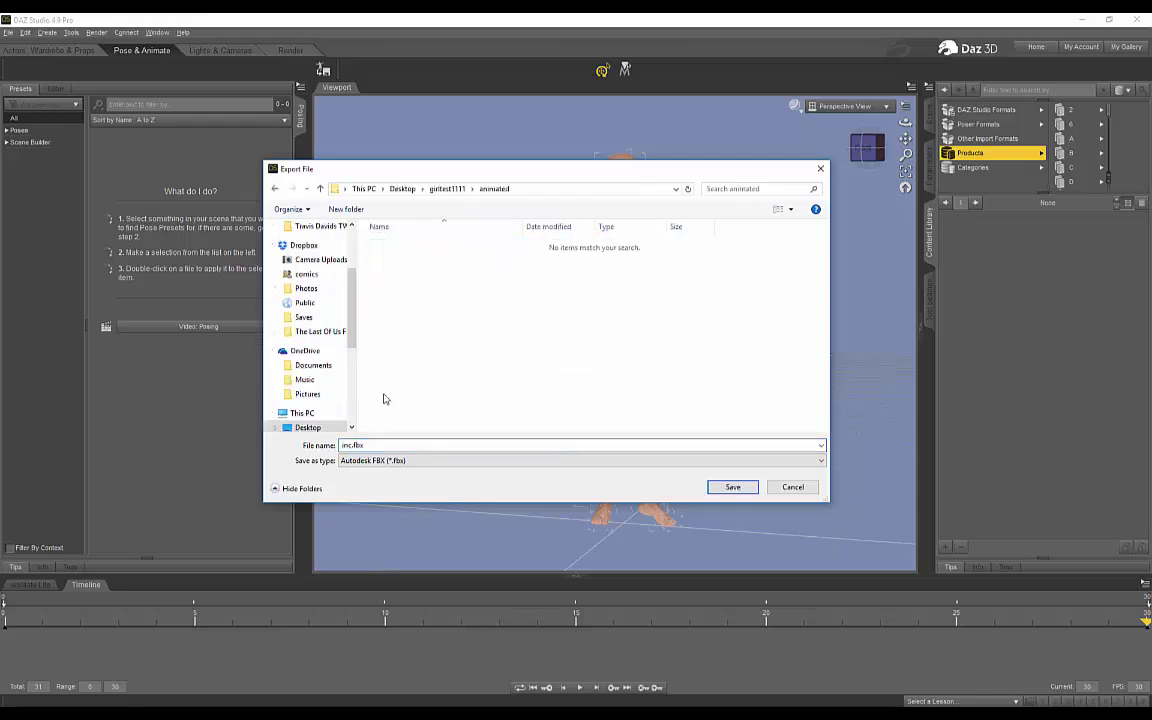
# Step: Save the export as COLLADA (*.dae) named femaletut1
pyautogui.click(395, 461)
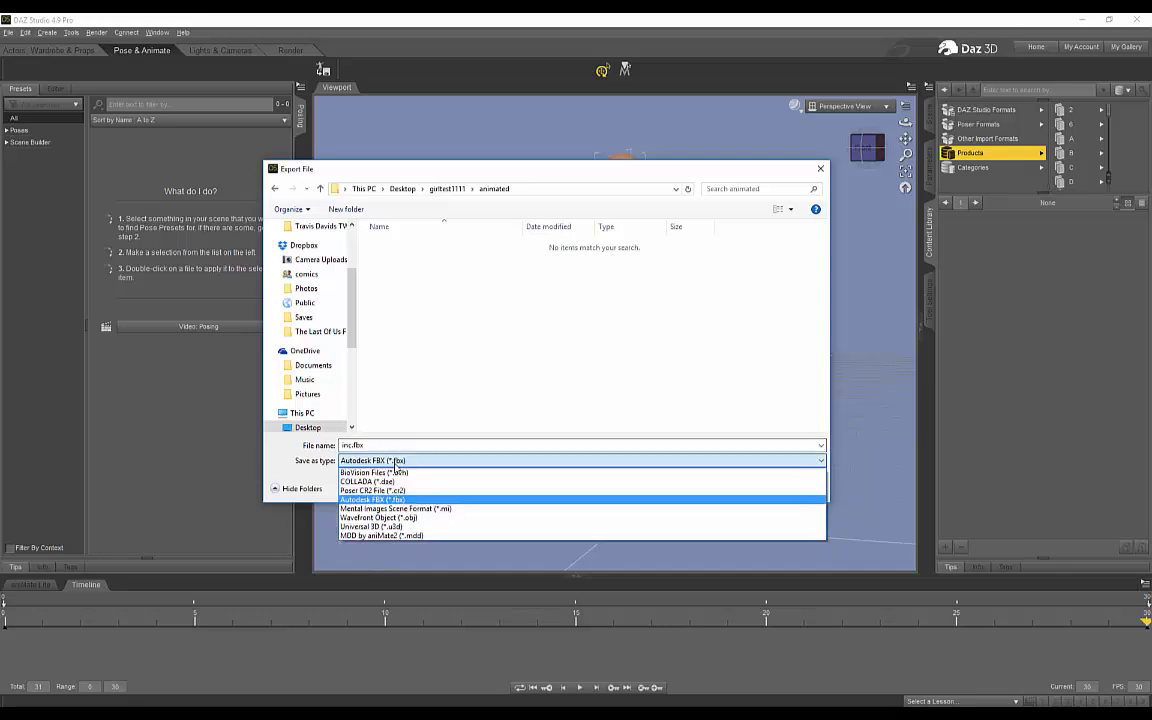
pyautogui.click(362, 482)
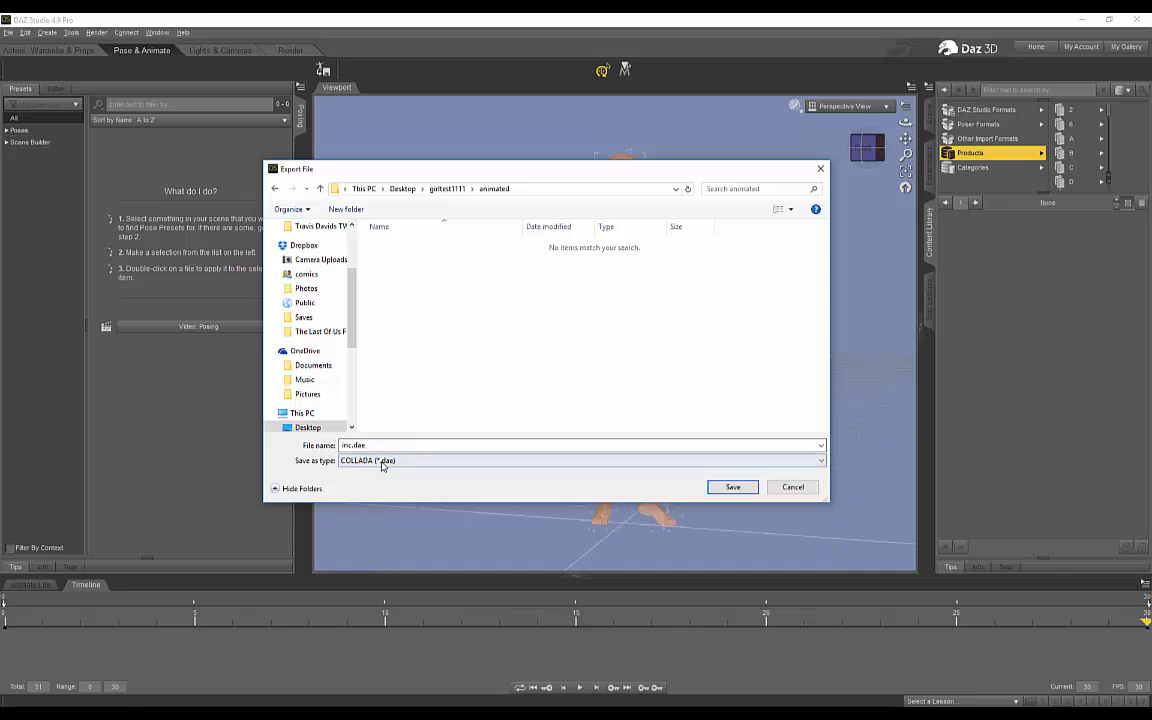
pyautogui.doubleClick(343, 446)
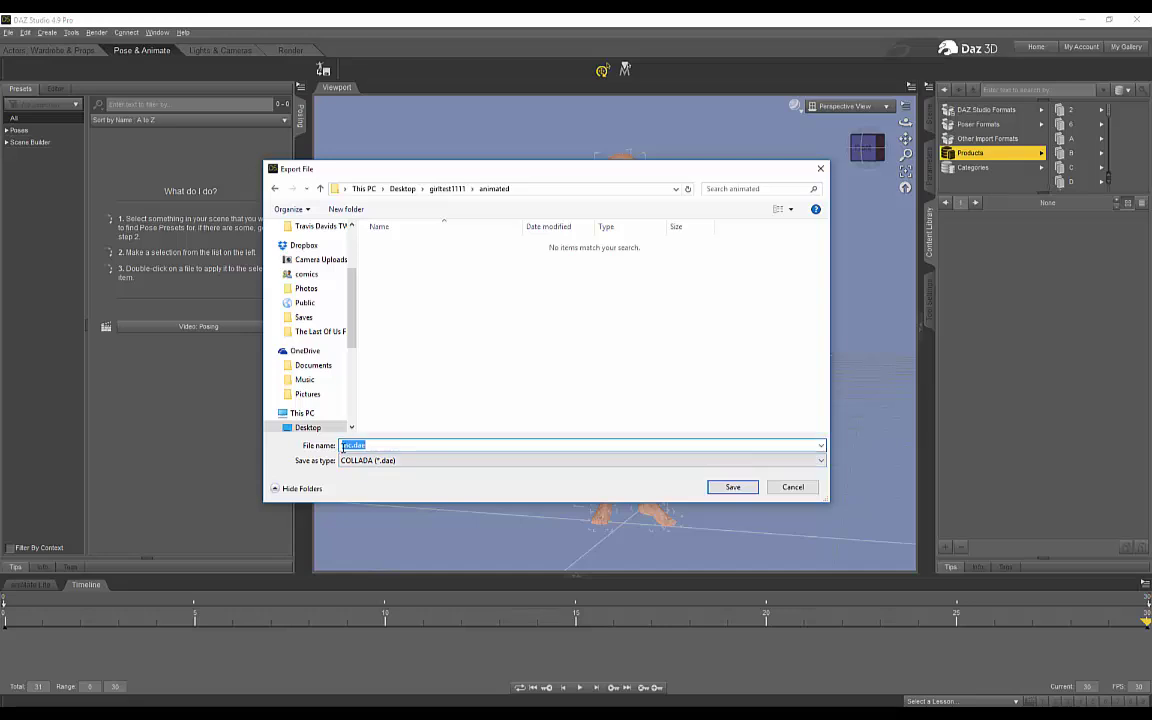
pyautogui.click(343, 445)
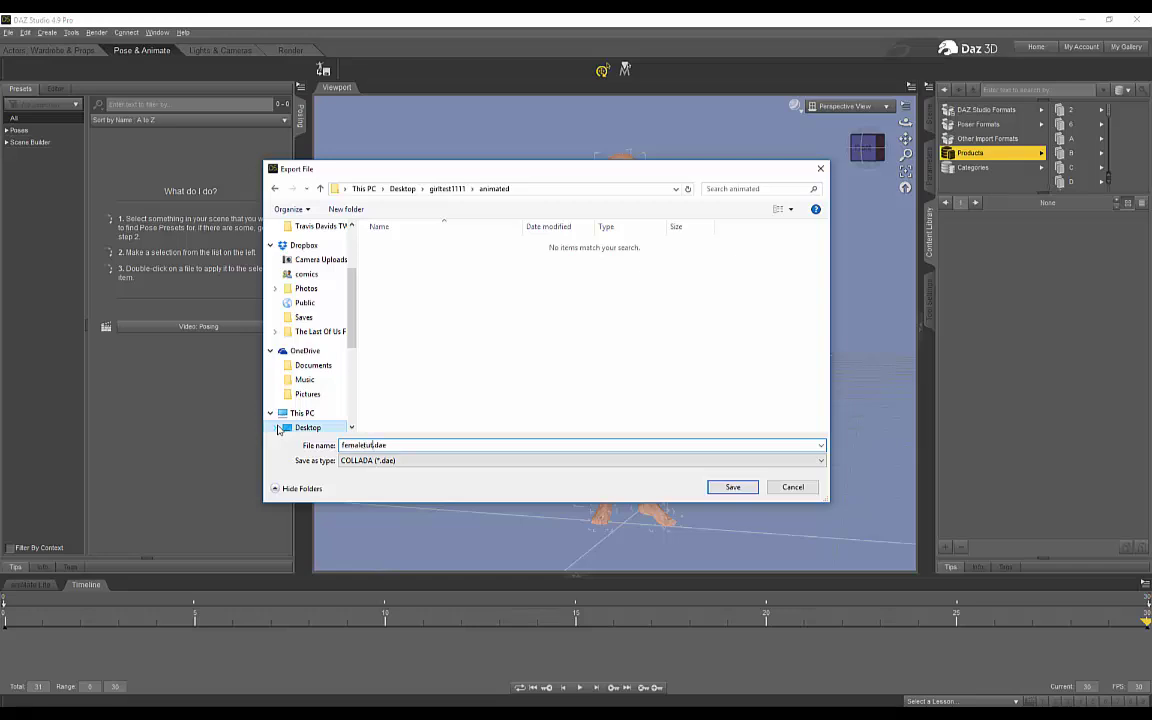
pyautogui.write('femaletut1')
pyautogui.click(738, 487)
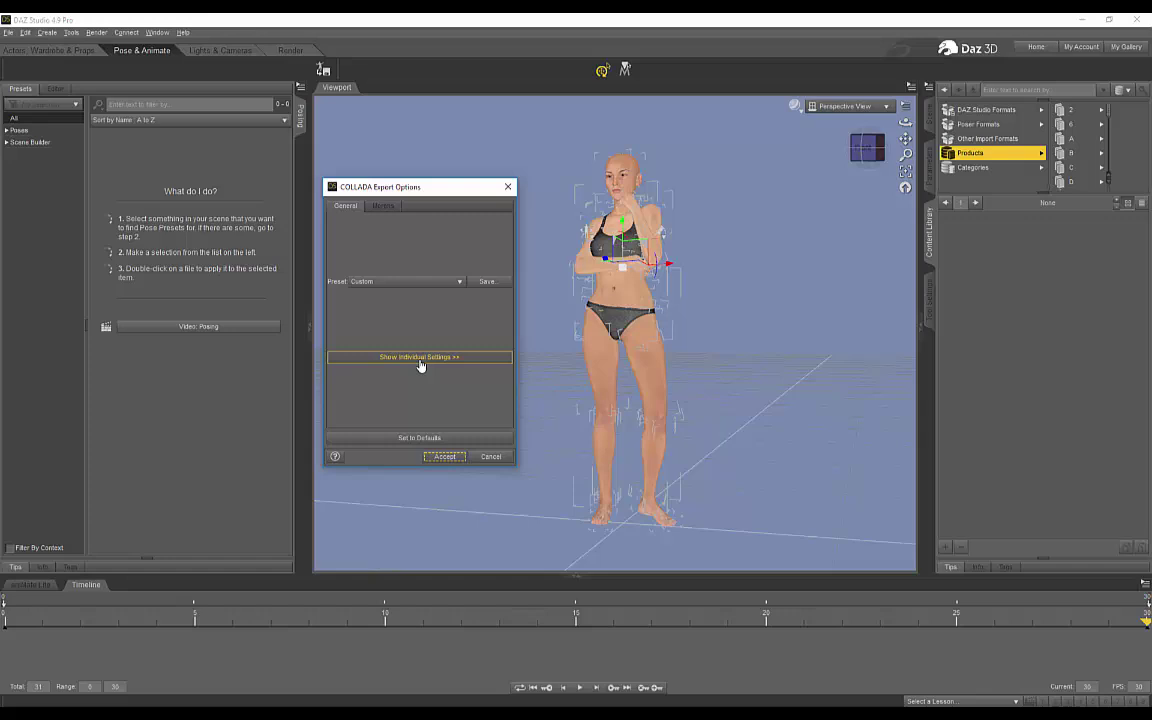
# Step: Enable Animation, Include transformations and Include morphs in COLLADA Export Options, then accept
pyautogui.click(426, 360)
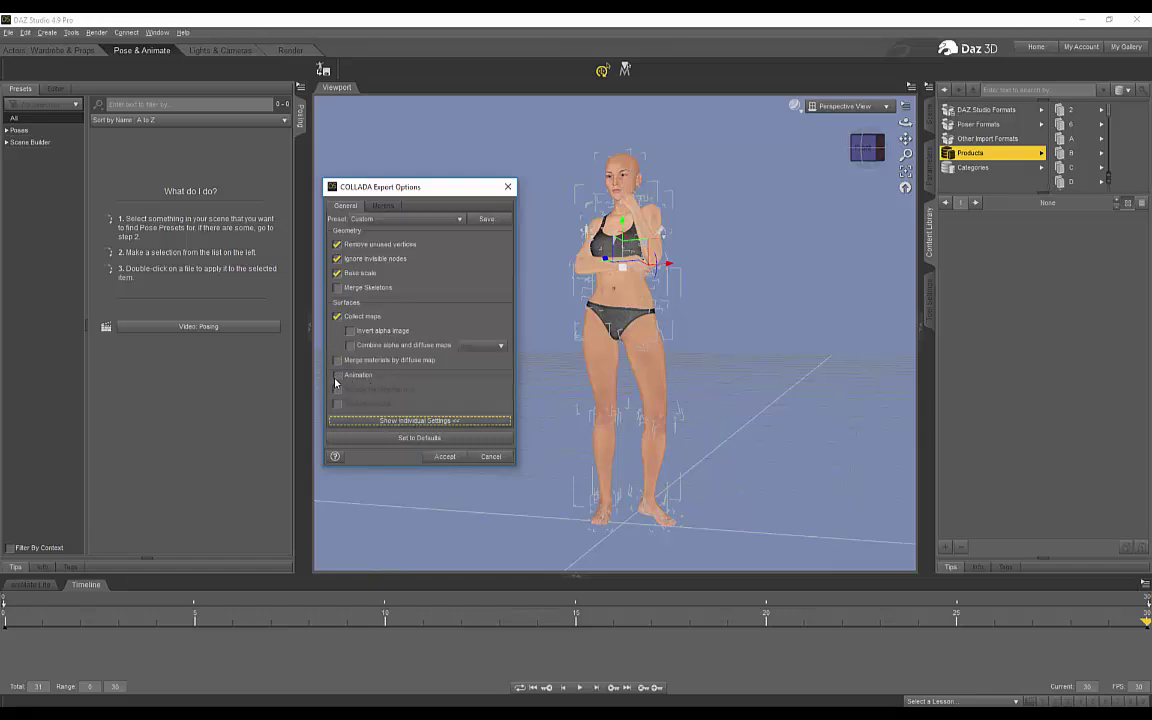
pyautogui.click(337, 375)
pyautogui.click(370, 388)
pyautogui.click(368, 401)
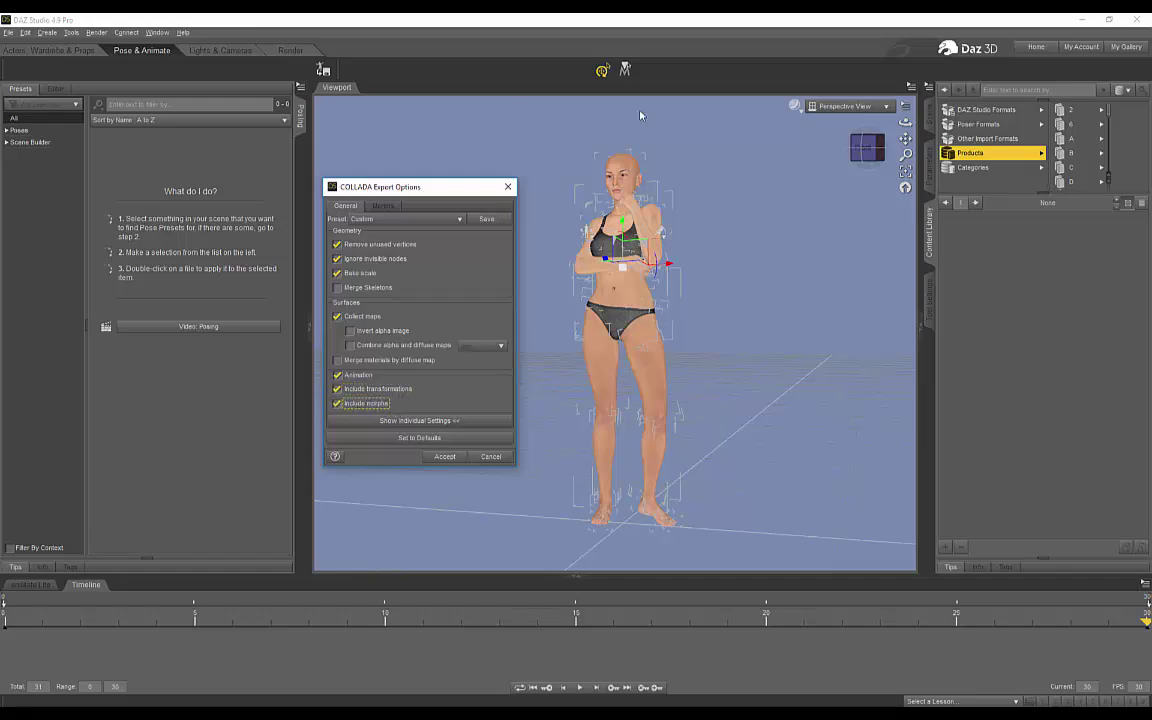
pyautogui.moveTo(386, 186); pyautogui.dragTo(408, 168)
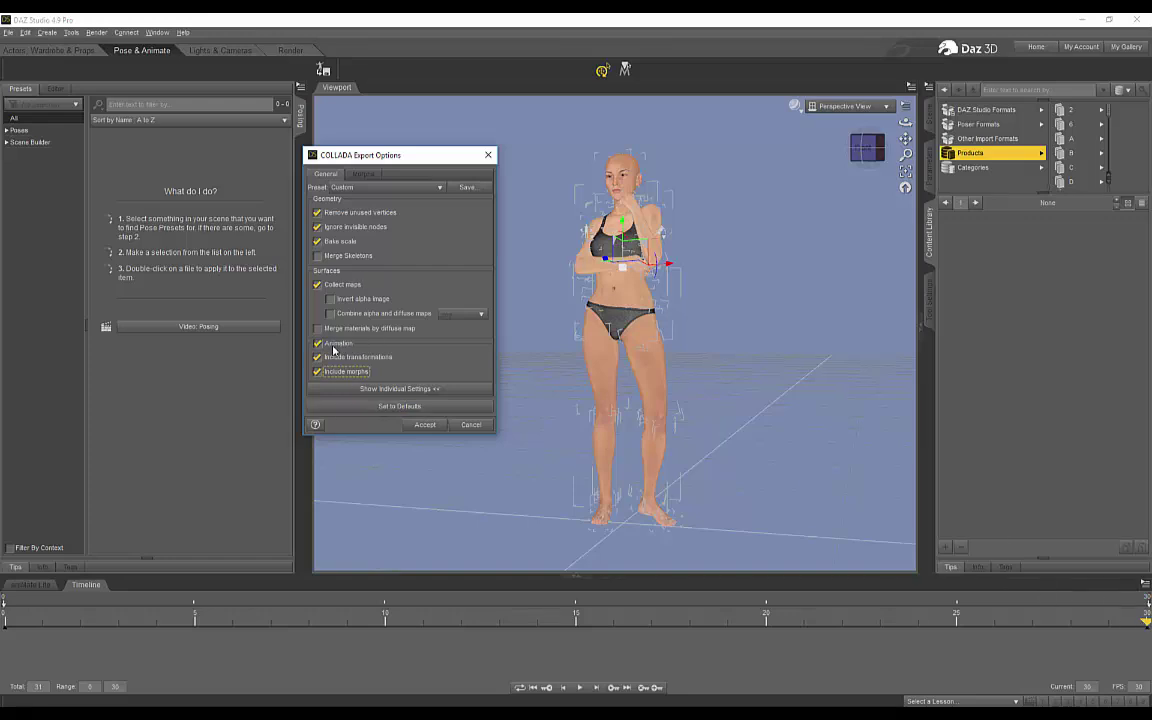
pyautogui.click(317, 371)
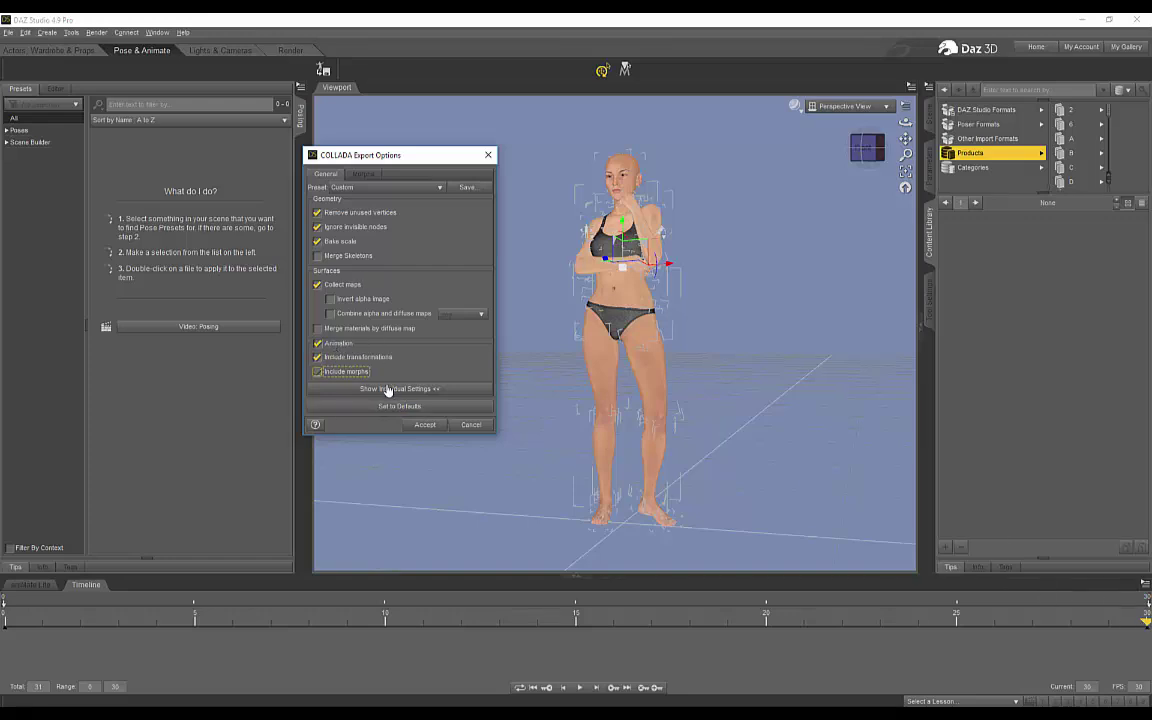
pyautogui.click(418, 426)
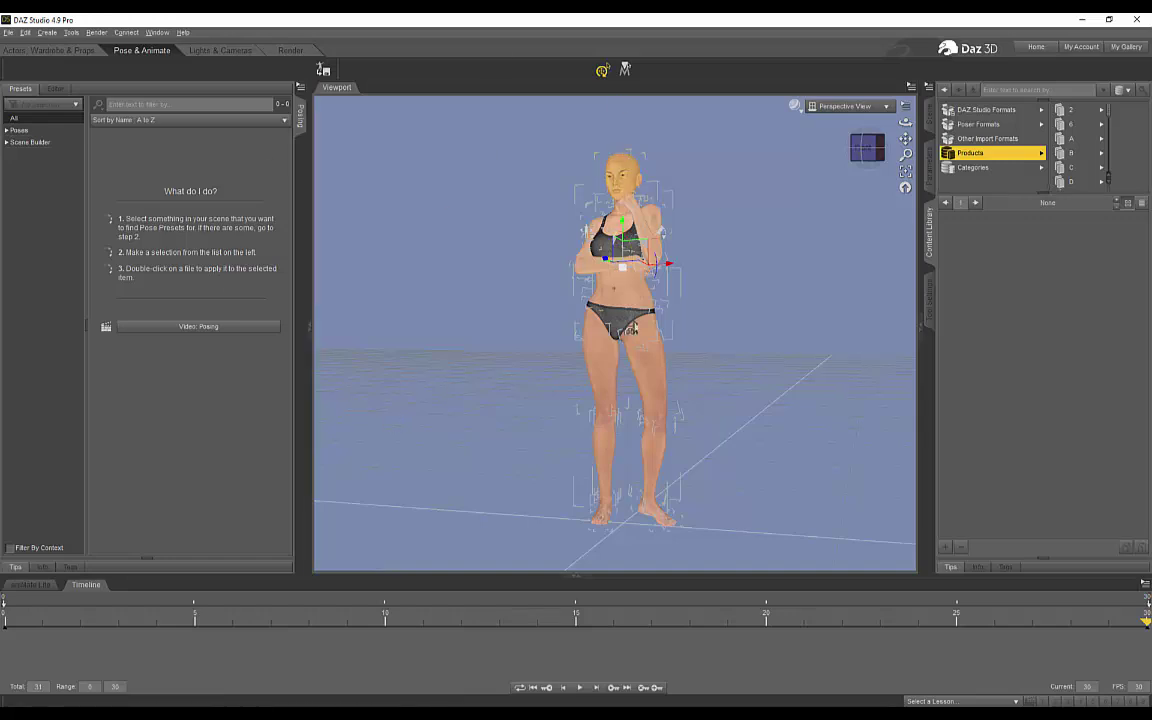
pyautogui.moveTo(905, 122); pyautogui.dragTo(898, 124)
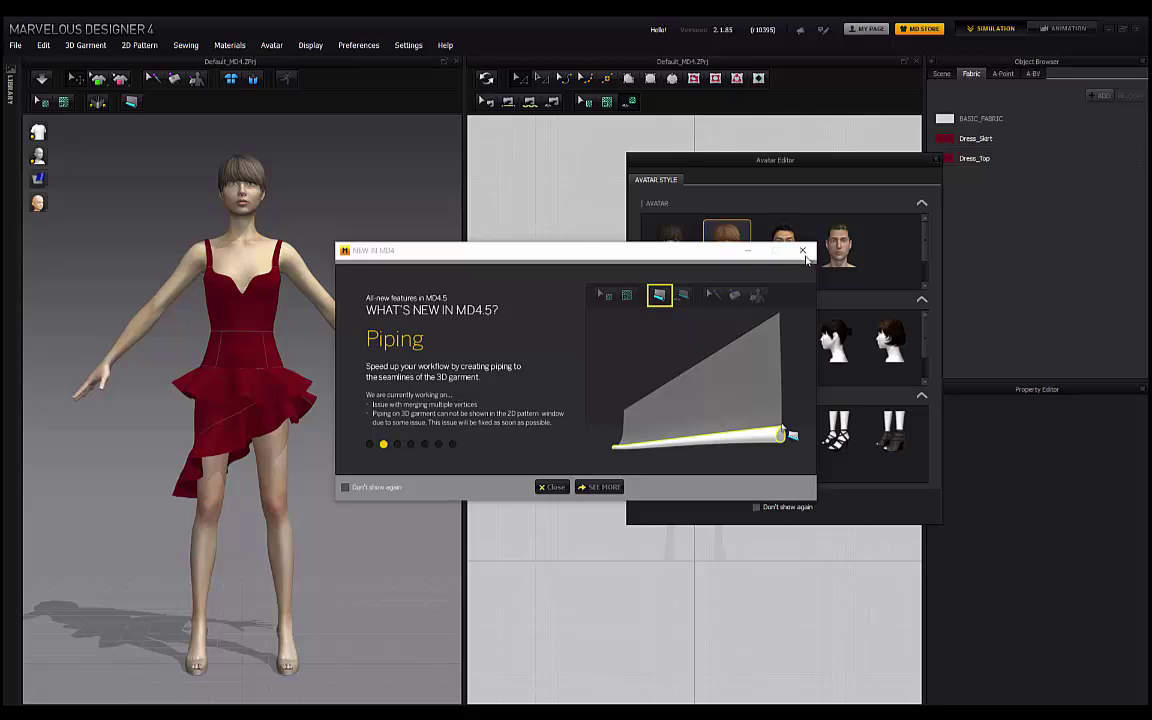
# Step: Dismiss the startup windows, clear all avatars and start a new empty project
pyautogui.click(803, 251)
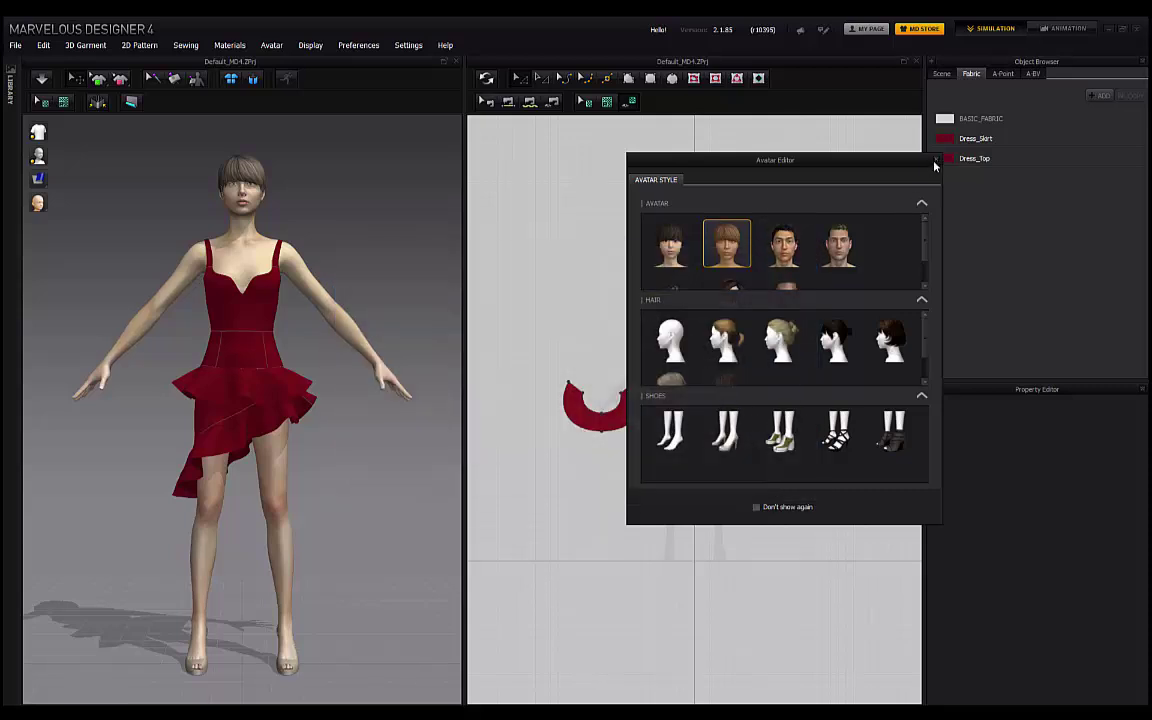
pyautogui.click(936, 162)
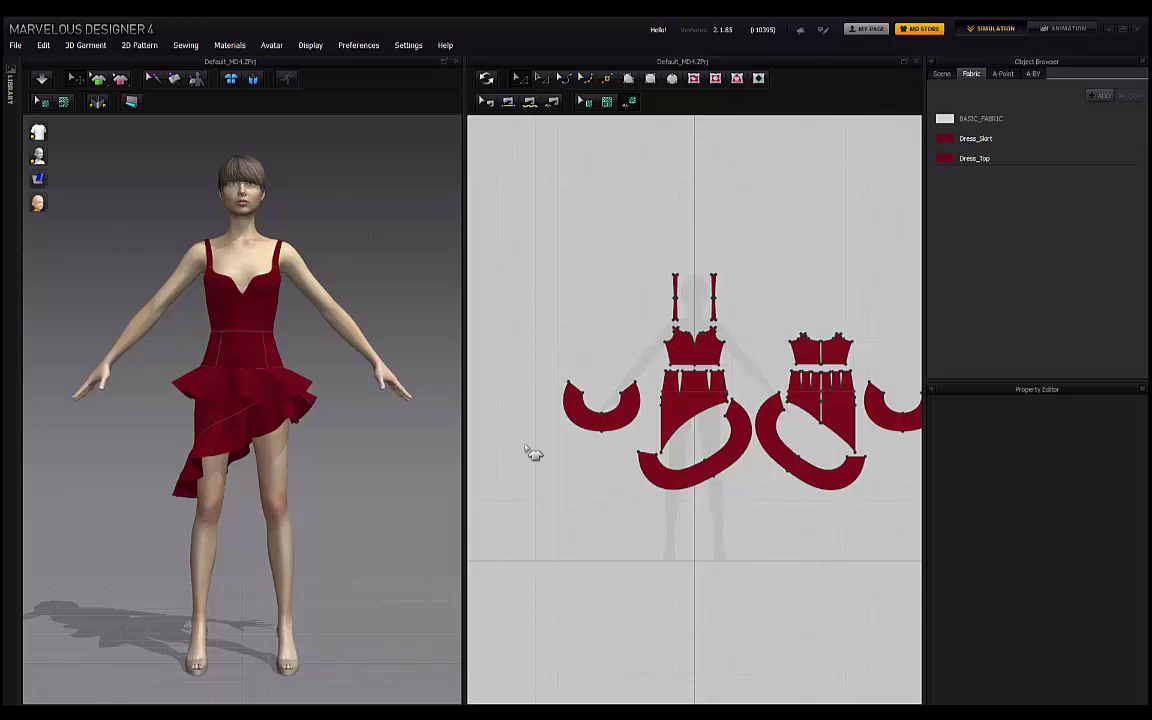
pyautogui.click(278, 47)
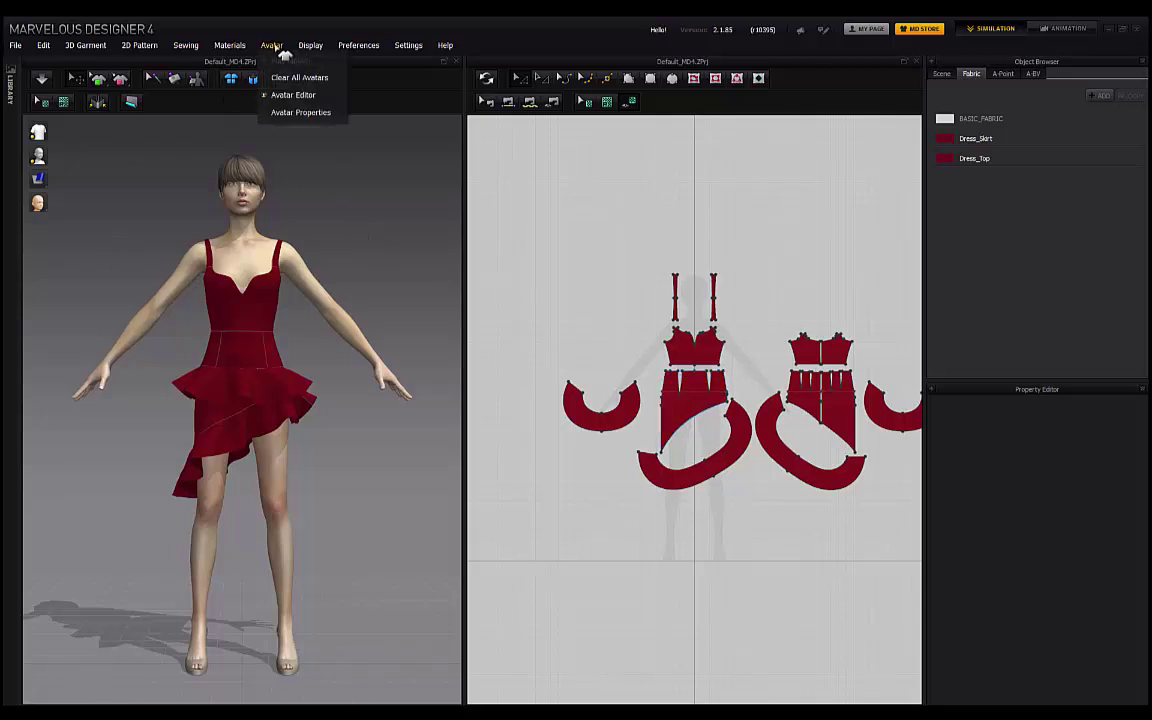
pyautogui.click(289, 76)
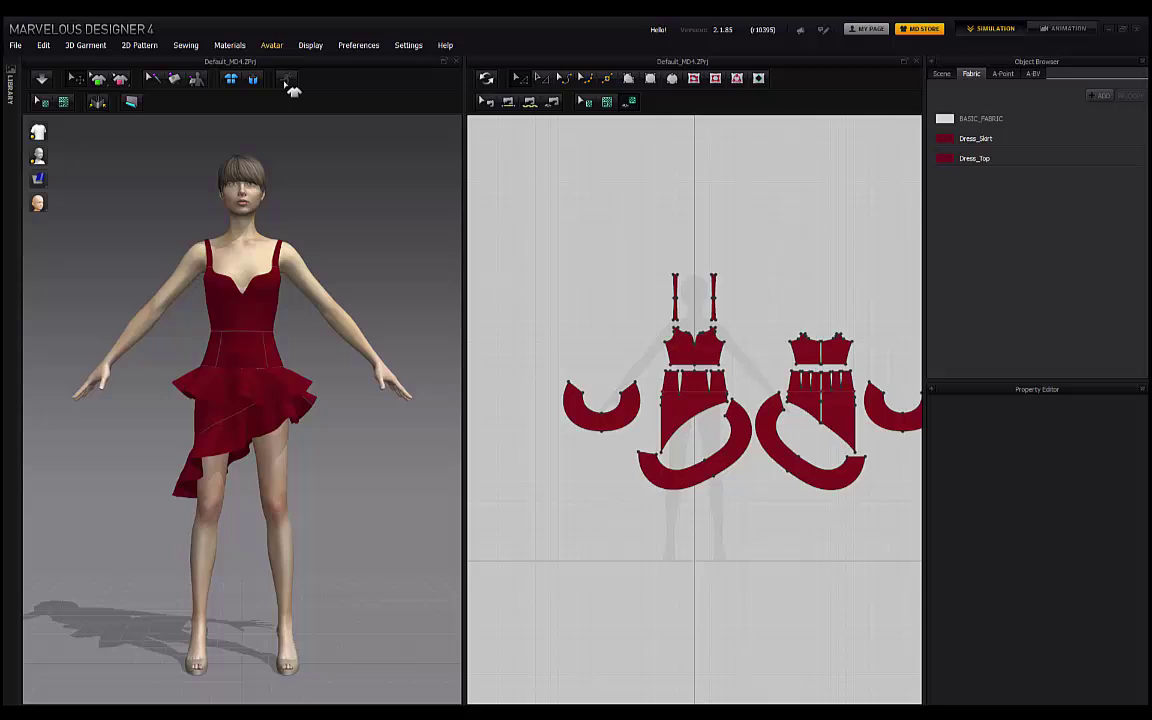
pyautogui.click(15, 45)
pyautogui.click(15, 45)
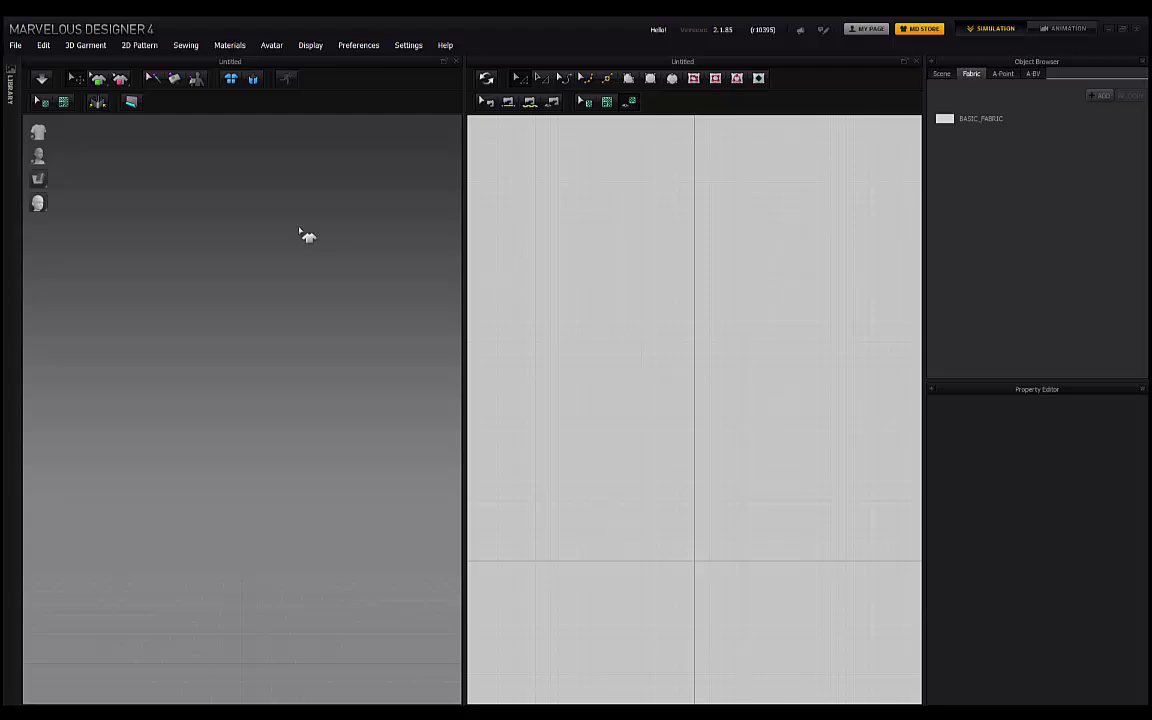
# Step: Import test.dae through File > Import > Collada, loading it as the avatar
pyautogui.click(18, 46)
pyautogui.moveTo(60, 149)
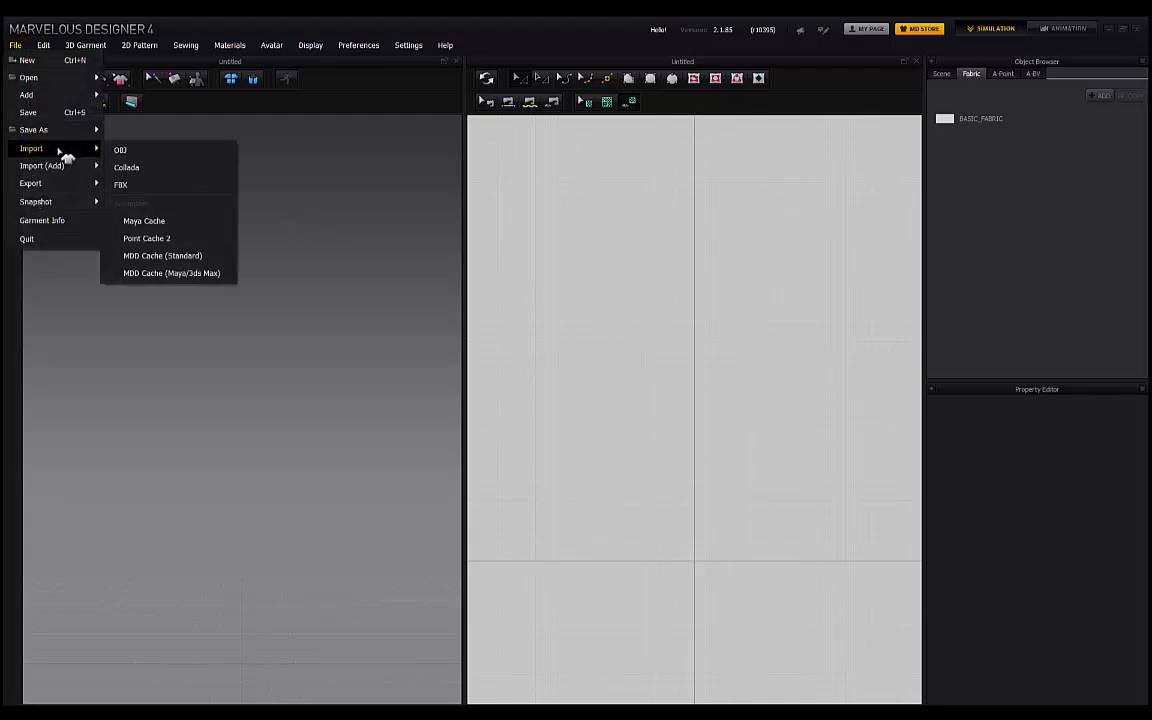
pyautogui.click(140, 170)
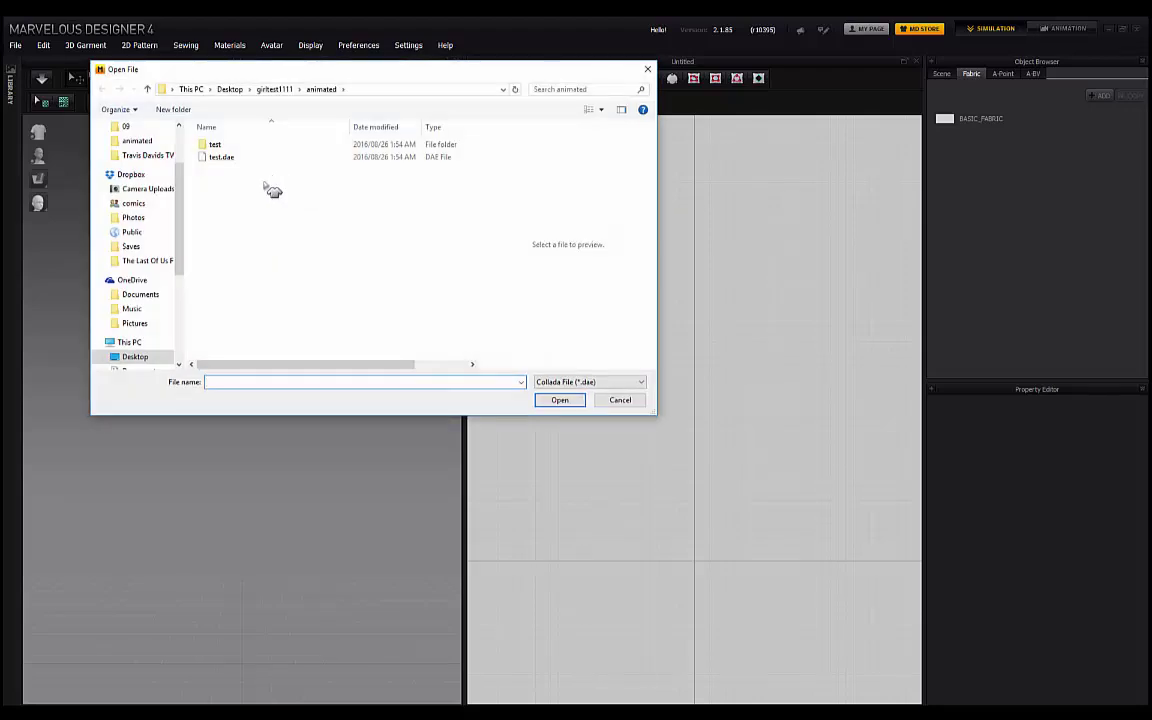
pyautogui.click(222, 157)
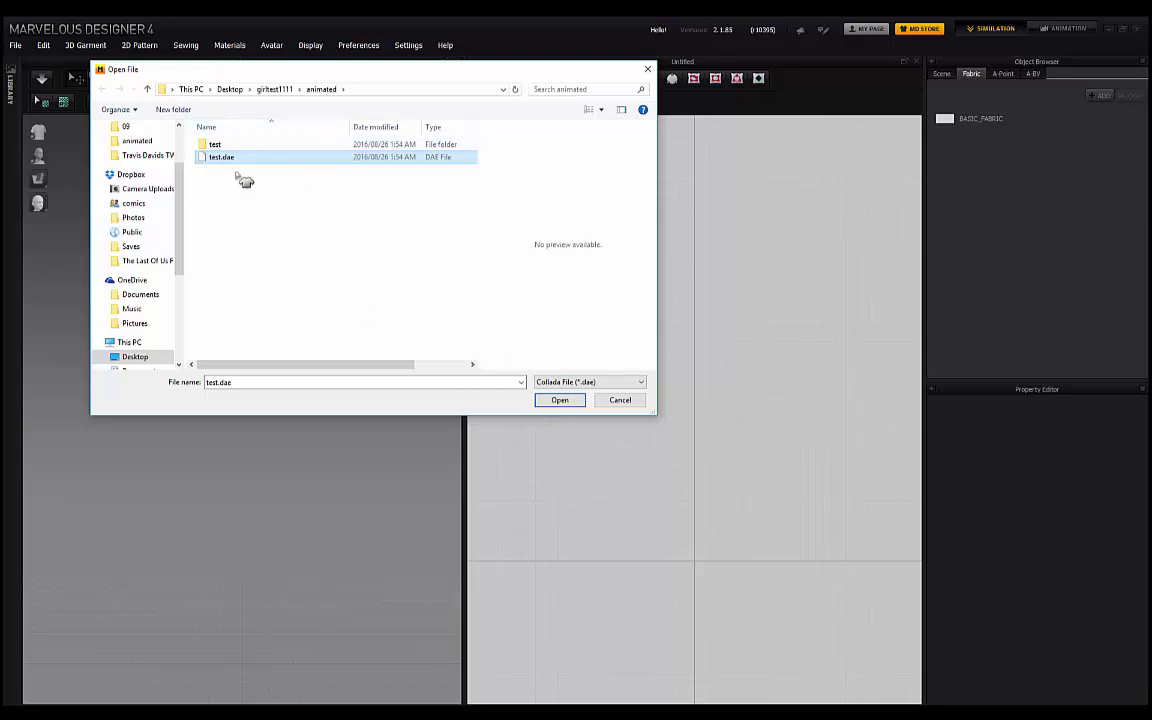
pyautogui.click(560, 400)
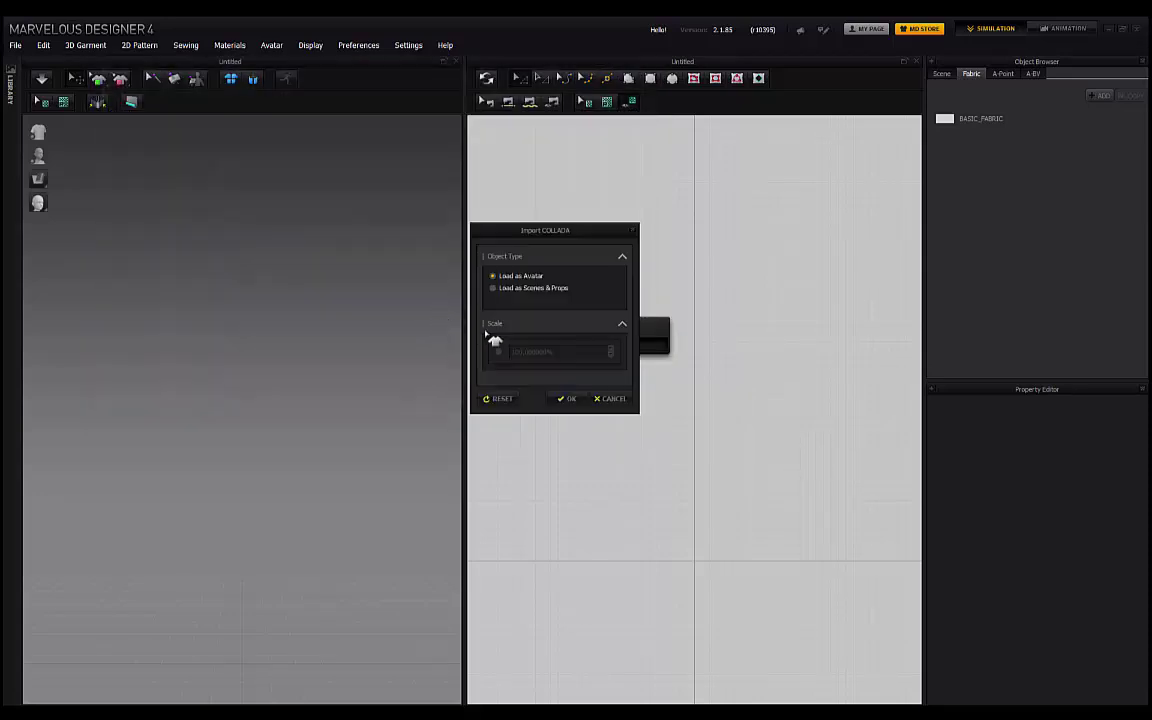
pyautogui.click(567, 399)
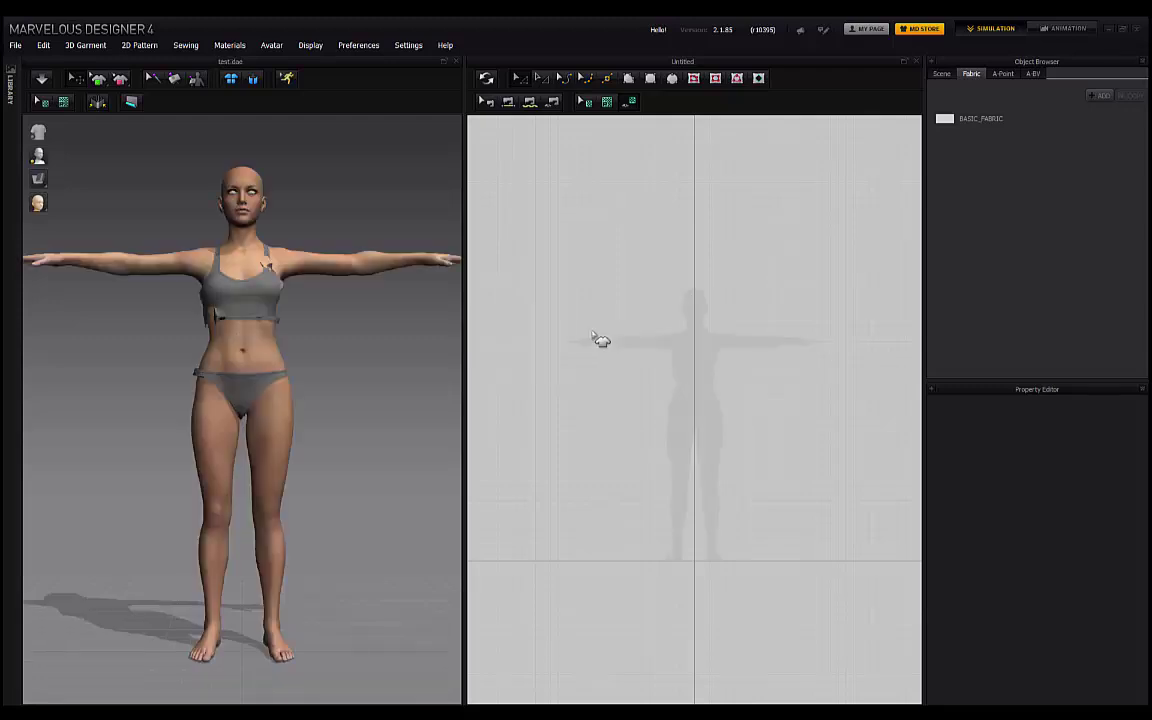
# Step: Orbit and zoom around the avatar, viewing its front and side profile
pyautogui.moveTo(342, 213); pyautogui.dragTo(263, 285, button='right')
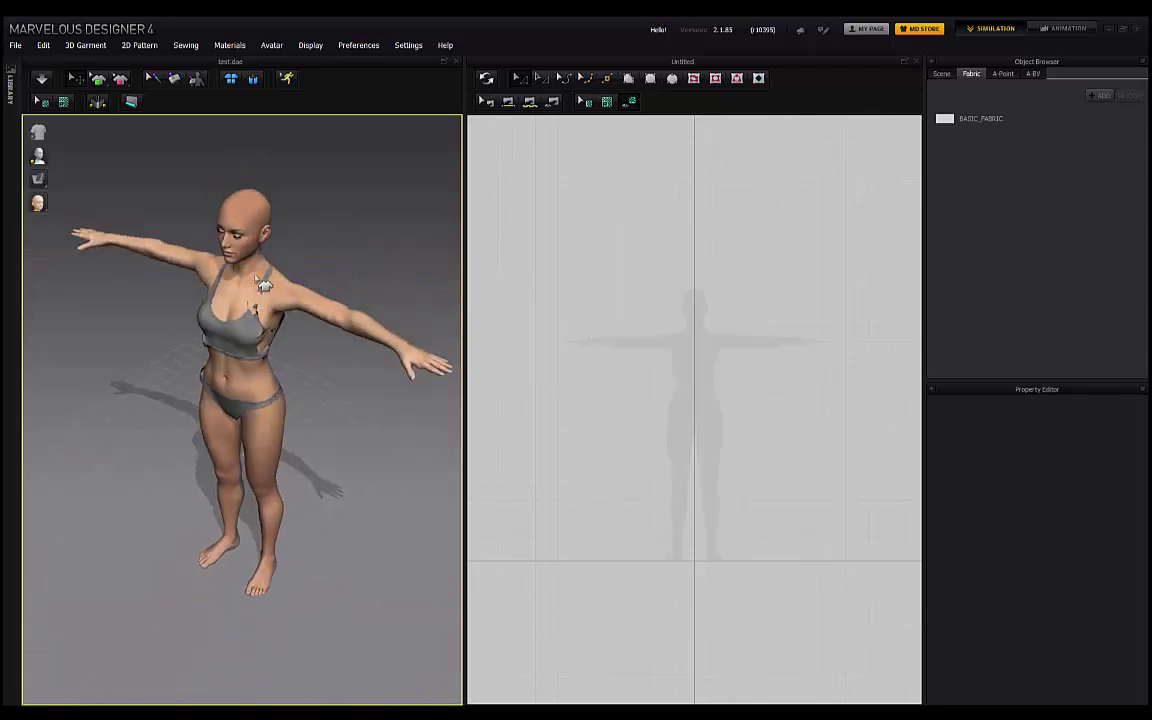
pyautogui.scroll(5, 263, 285)
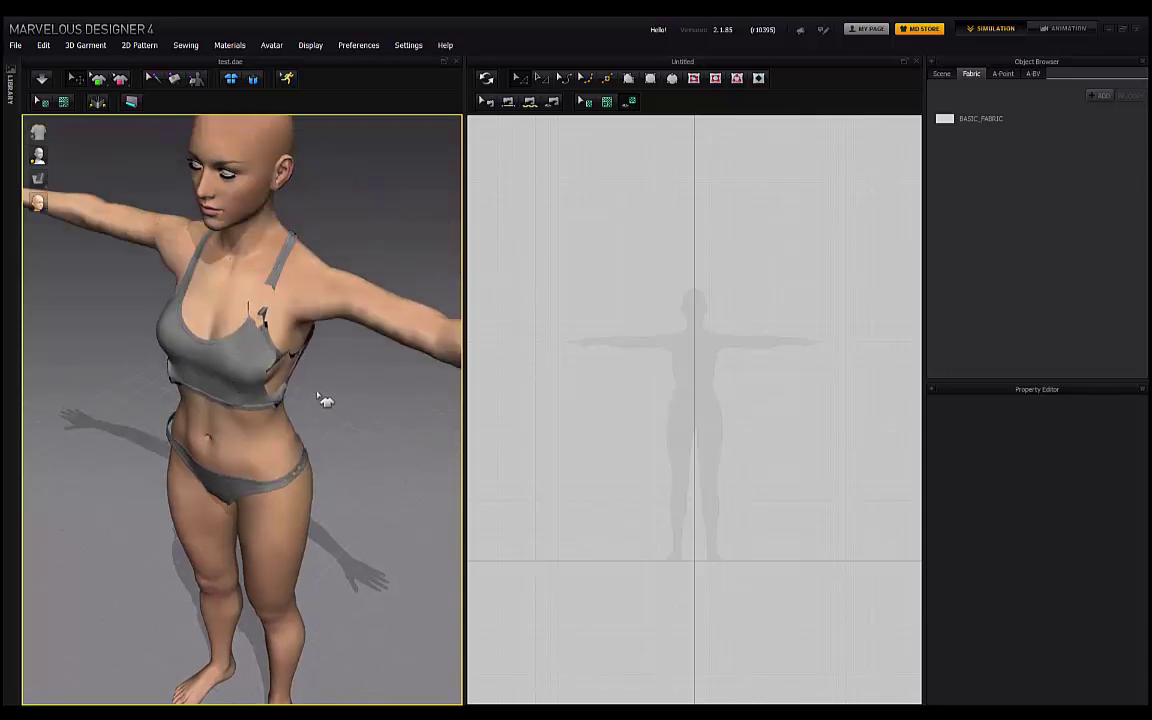
pyautogui.moveTo(318, 398); pyautogui.dragTo(378, 345, button='right')
pyautogui.moveTo(339, 213); pyautogui.dragTo(210, 340, button='right')
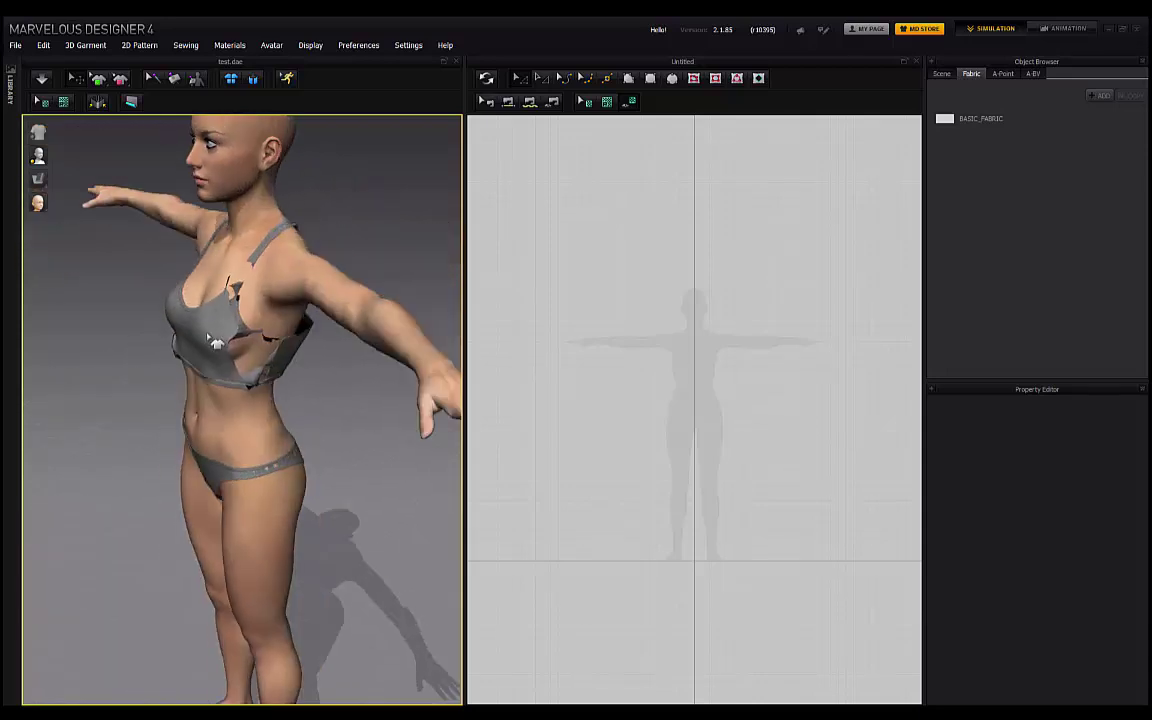
pyautogui.moveTo(305, 190); pyautogui.dragTo(386, 190, button='right')
pyautogui.moveTo(311, 195); pyautogui.dragTo(365, 347, button='right')
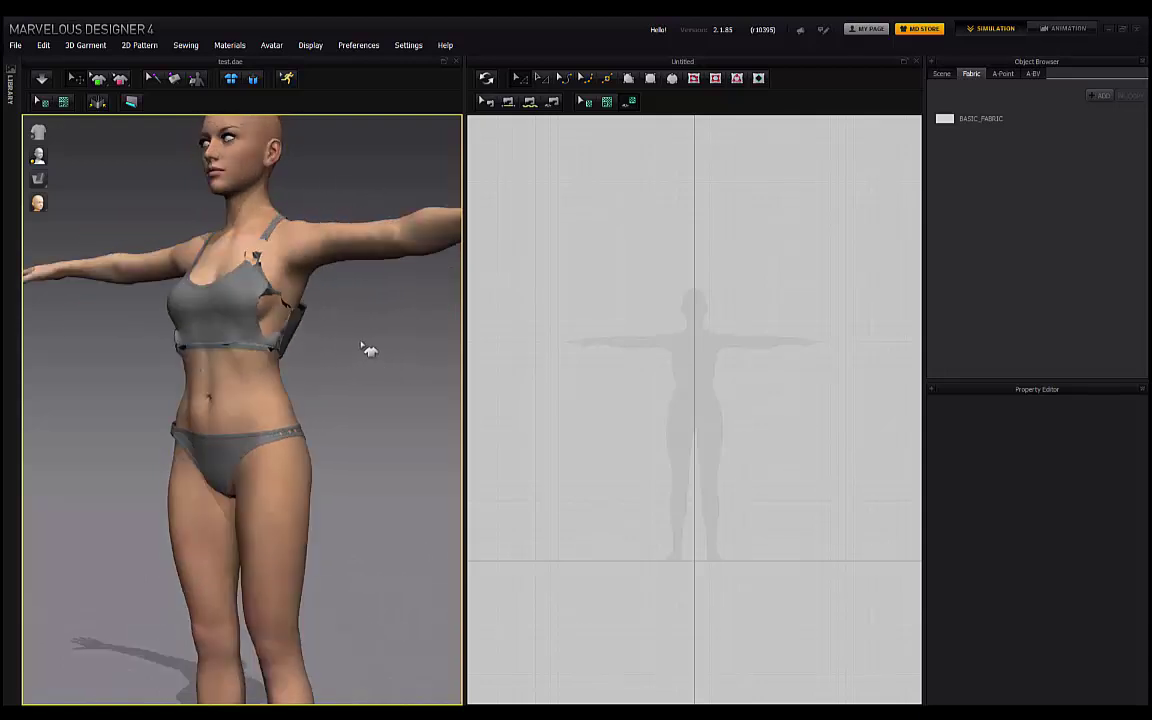
pyautogui.moveTo(310, 300); pyautogui.dragTo(278, 336, button='right')
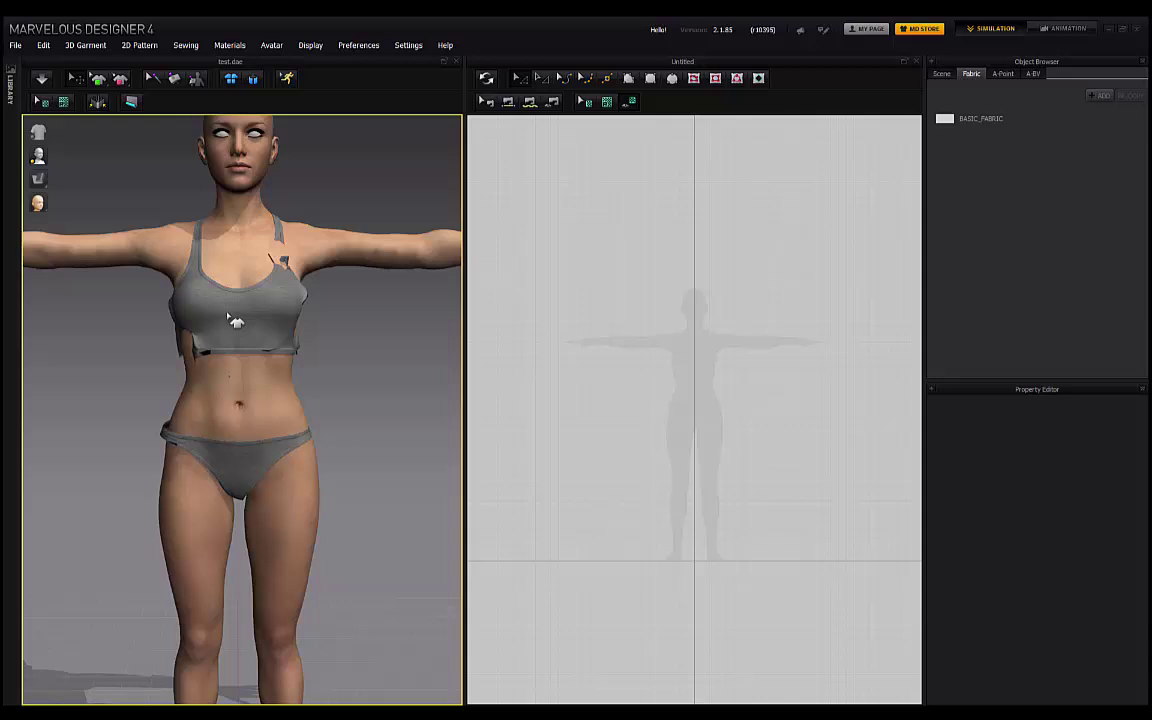
# Step: Orbit to inspect the avatar's back and front, then enter the Animation workspace
pyautogui.moveTo(330, 356); pyautogui.dragTo(274, 345, button='right')
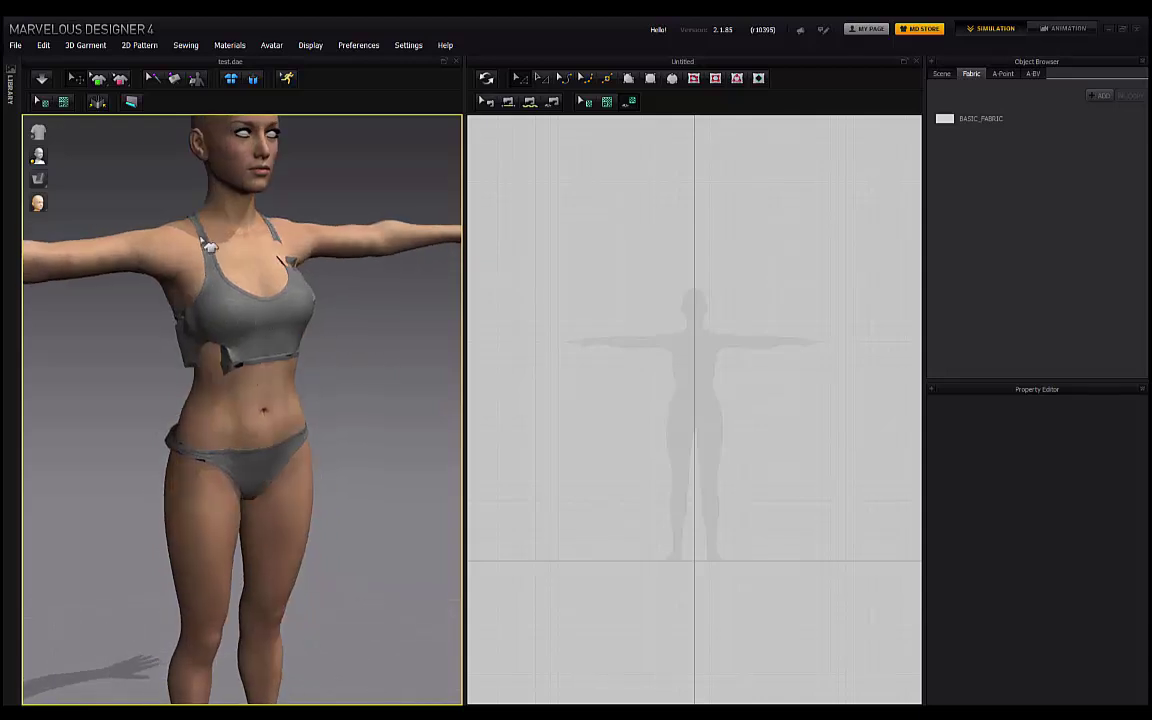
pyautogui.moveTo(355, 340); pyautogui.dragTo(251, 343, button='right')
pyautogui.moveTo(319, 355); pyautogui.dragTo(249, 228, button='right')
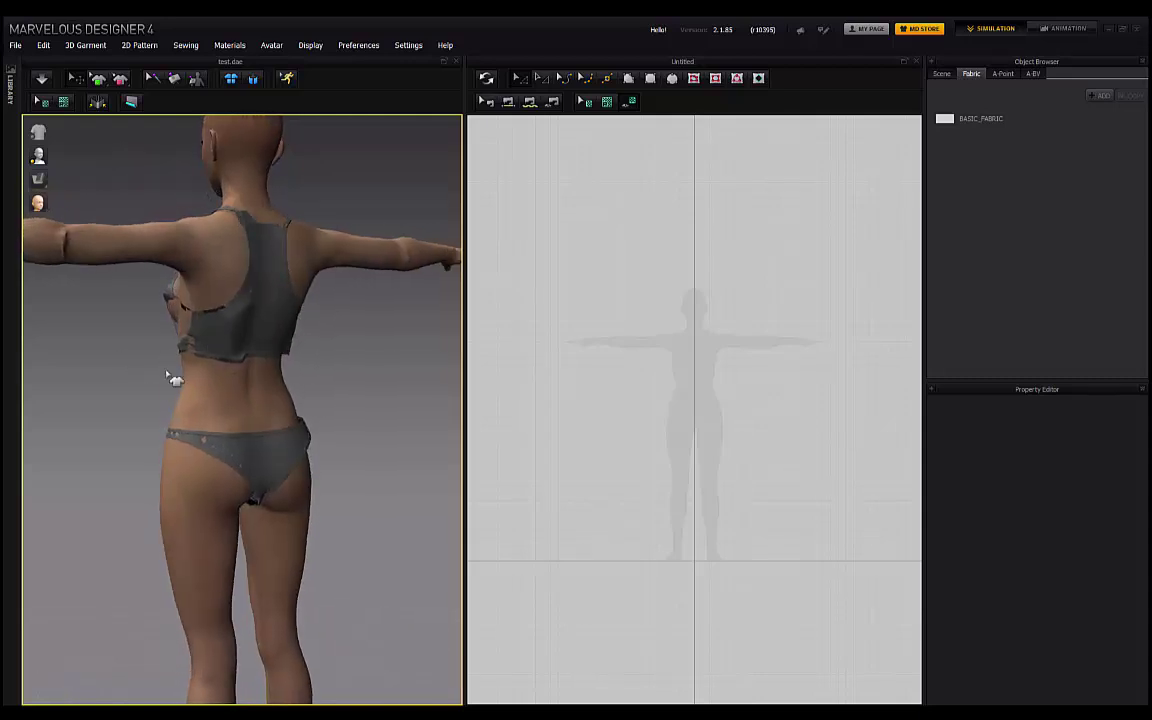
pyautogui.moveTo(170, 378); pyautogui.dragTo(290, 207, button='right')
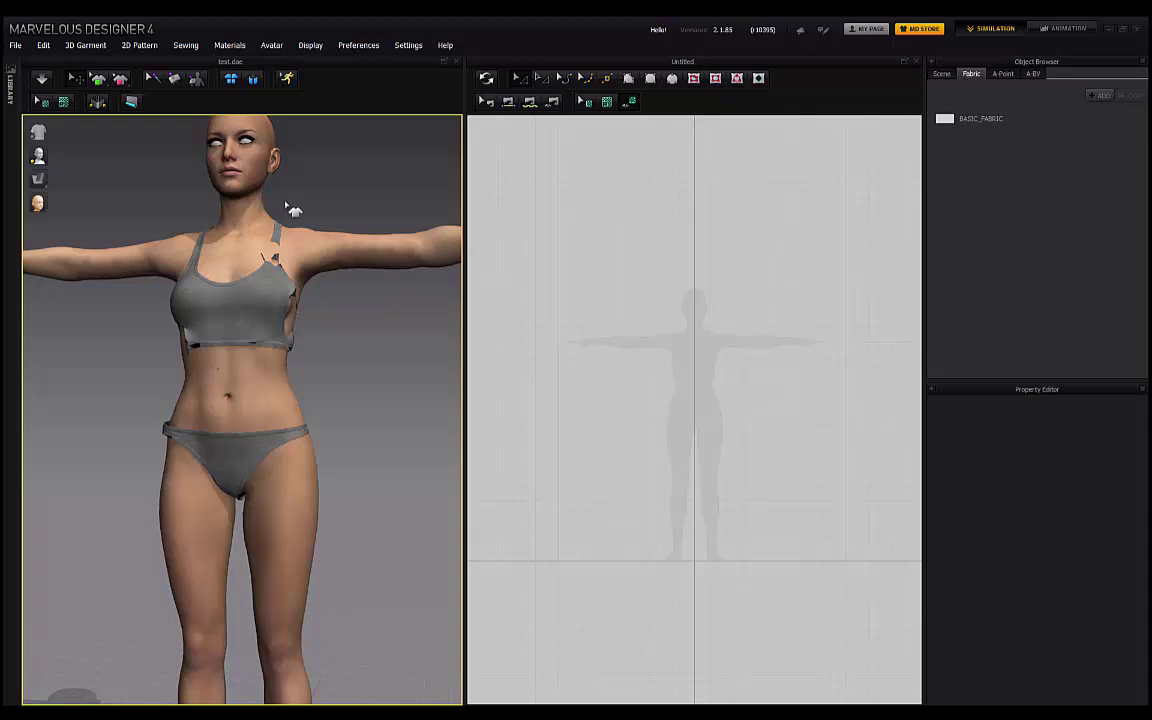
pyautogui.moveTo(319, 291); pyautogui.dragTo(309, 372, button='right')
pyautogui.scroll(-4, 331, 375)
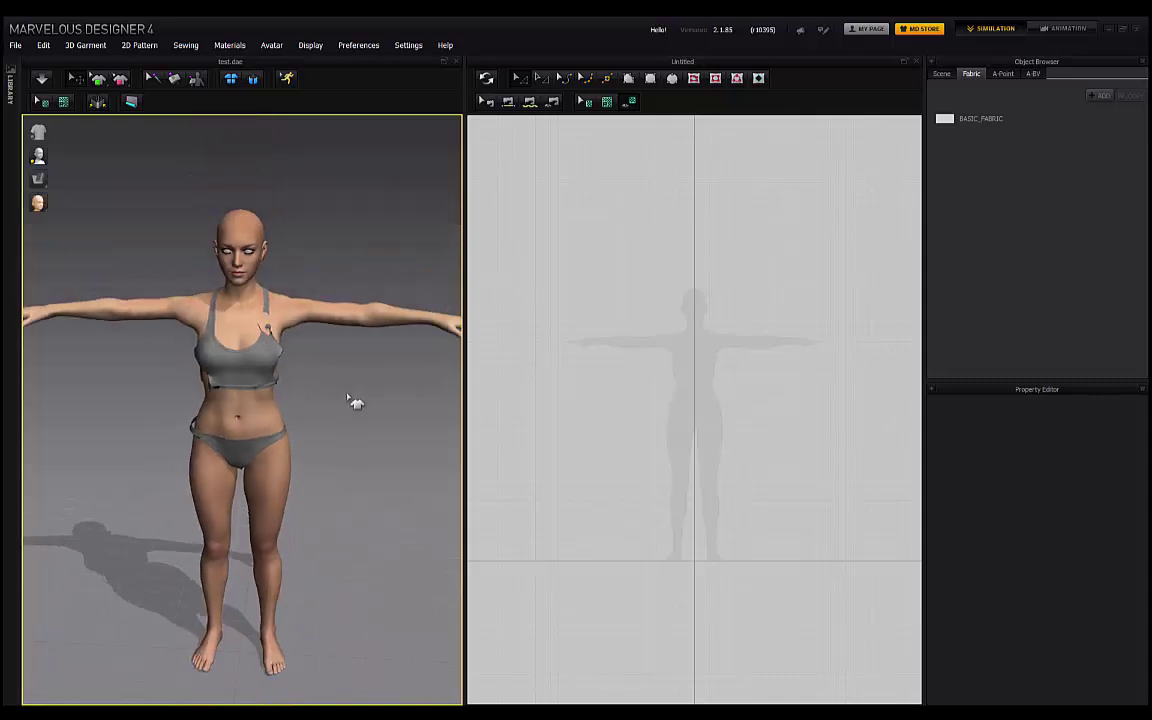
pyautogui.moveTo(350, 390); pyautogui.dragTo(331, 316, button='middle')
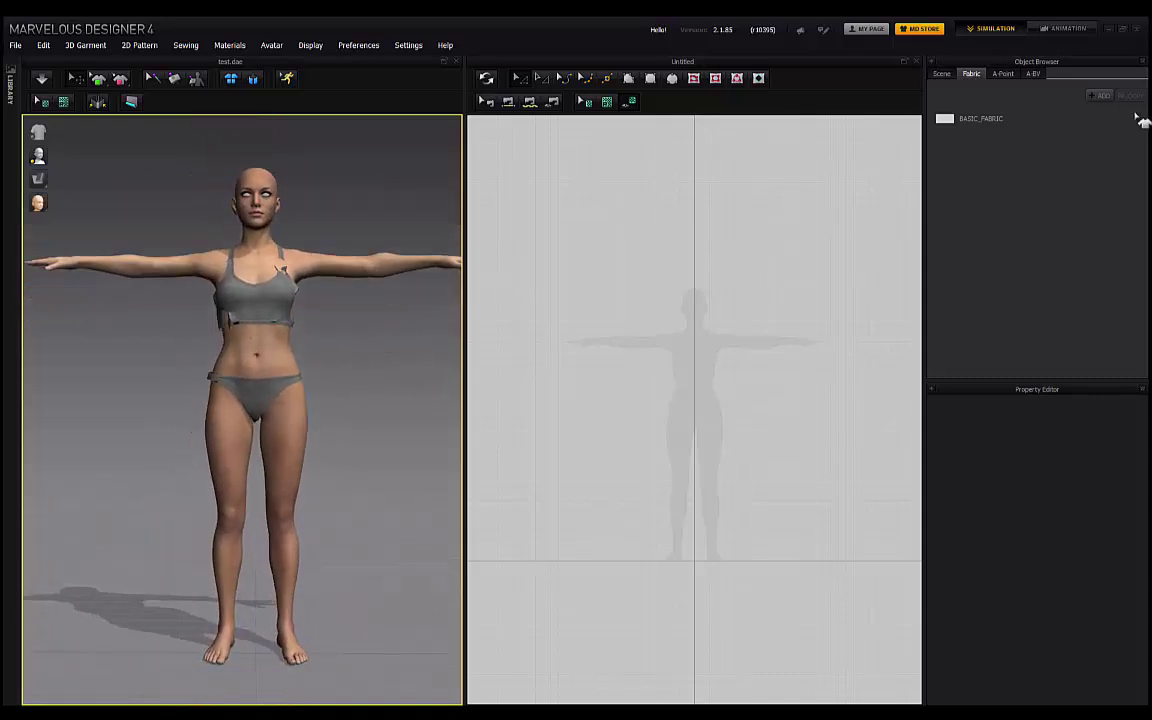
pyautogui.click(958, 34)
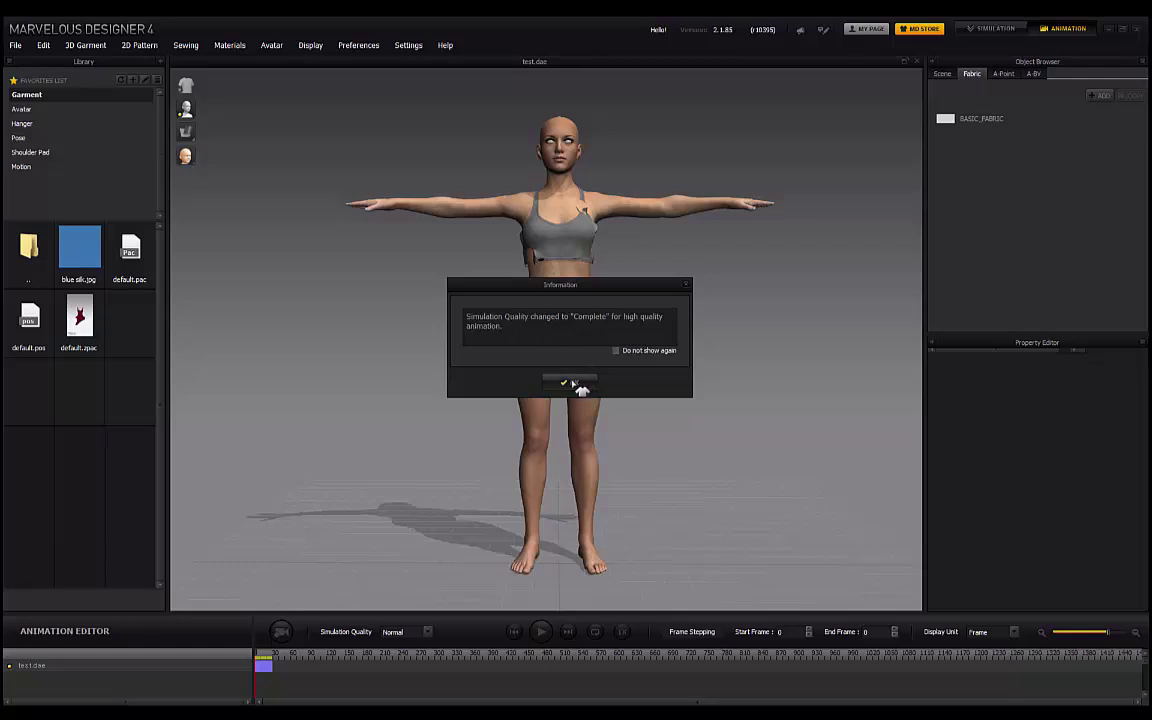
# Step: Confirm Complete quality, then play and scrub the test.dae avatar's animation back to its T-pose start frame
pyautogui.click(575, 385)
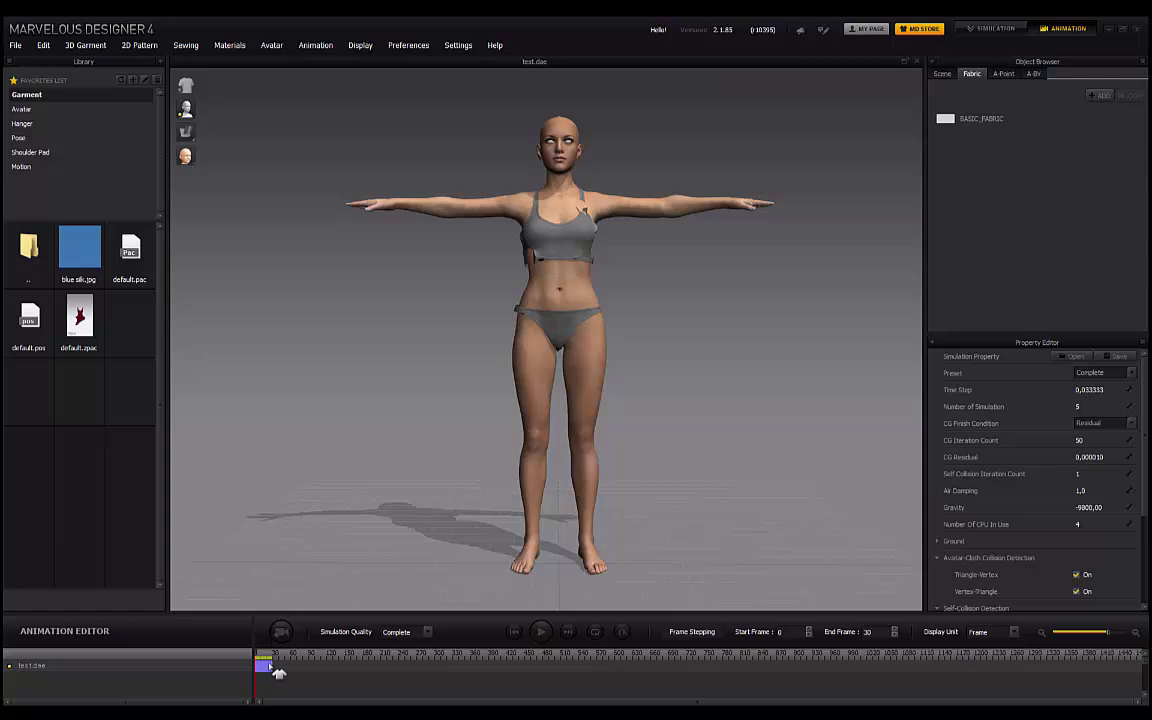
pyautogui.click(545, 637)
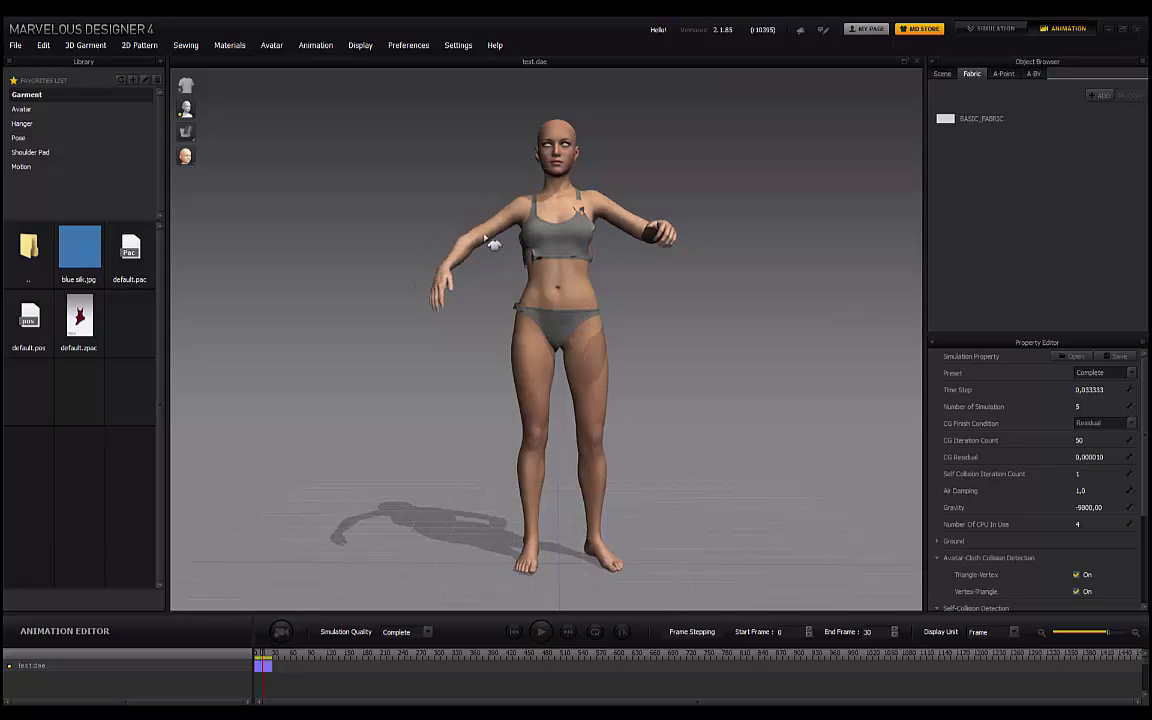
pyautogui.moveTo(272, 663)
pyautogui.mouseDown()
pyautogui.moveTo(283, 663)
pyautogui.moveTo(264, 663)
pyautogui.mouseUp()
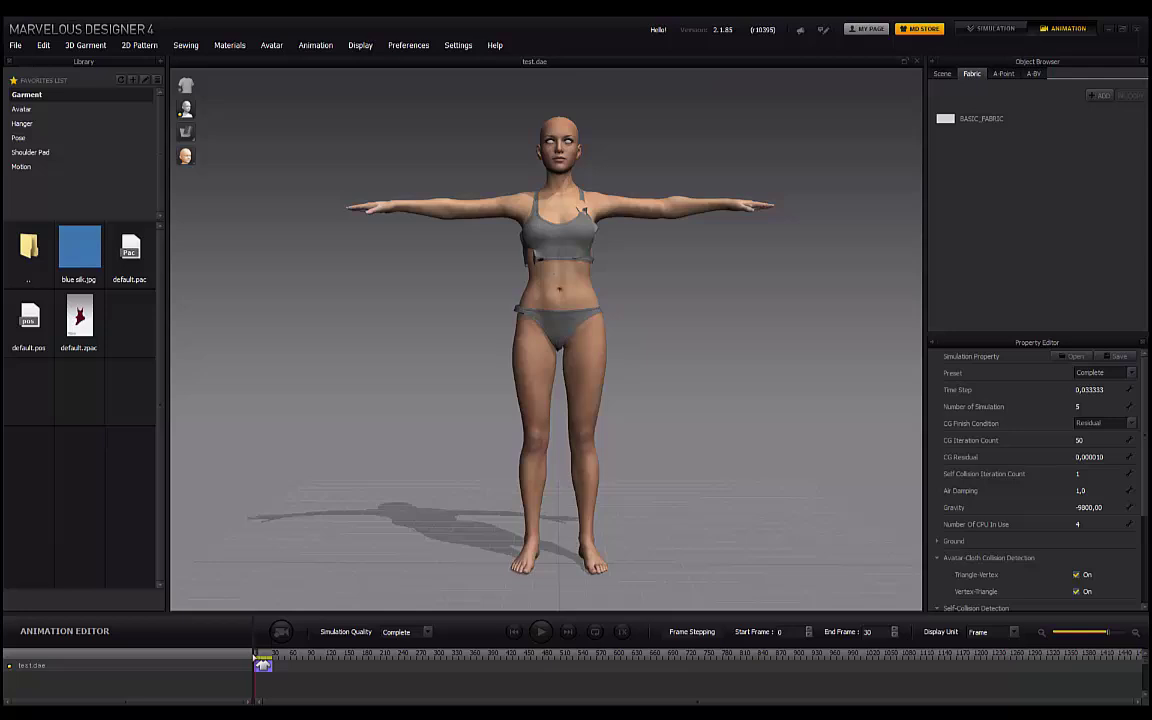
# Step: In the Simulation workspace, draw a square pattern over the chest with a small internal rectangle inside
pyautogui.click(990, 29)
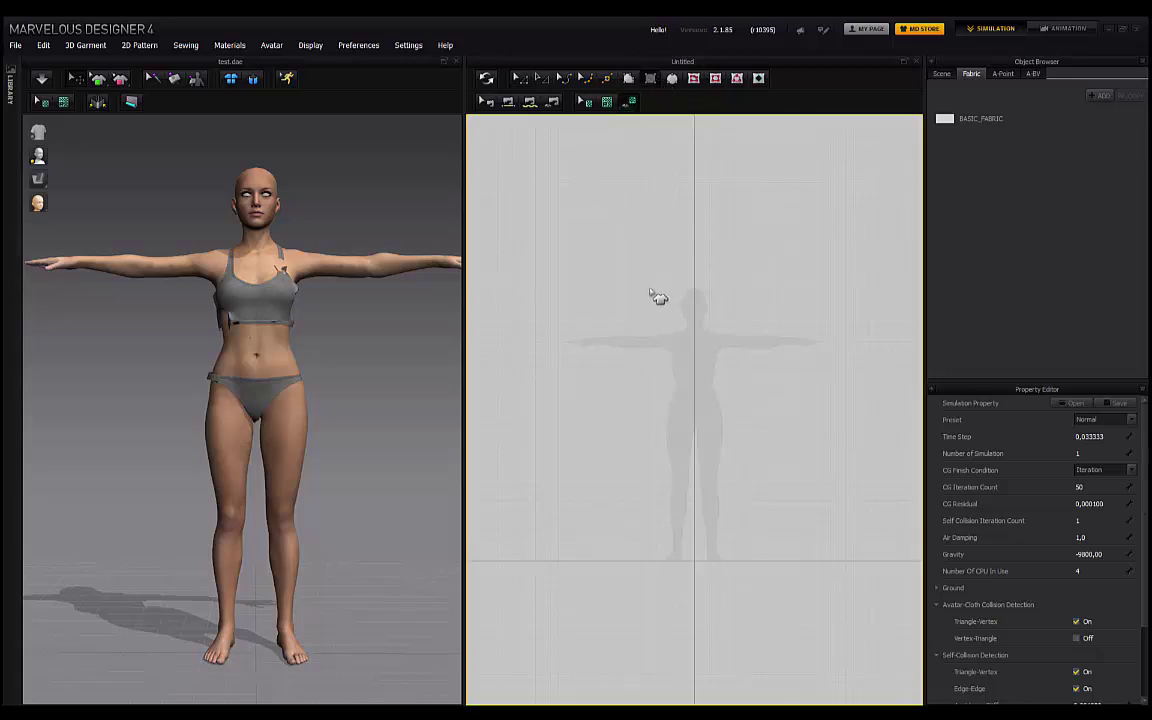
pyautogui.moveTo(628, 248); pyautogui.dragTo(767, 388)
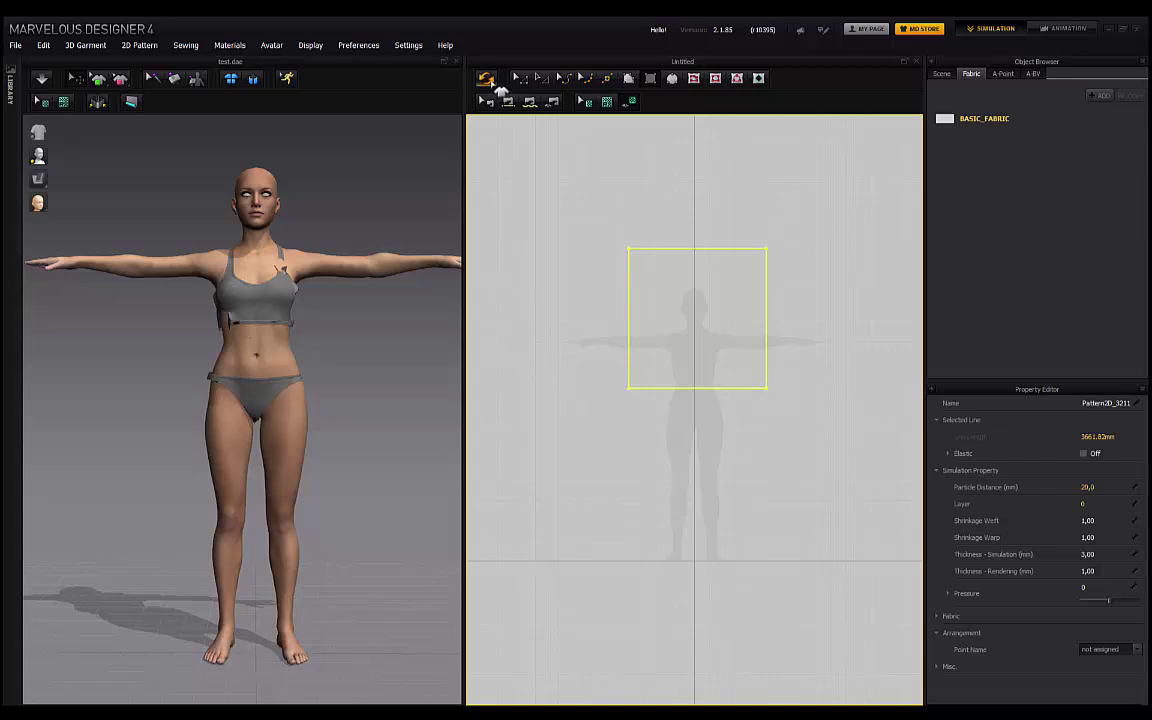
pyautogui.click(720, 85)
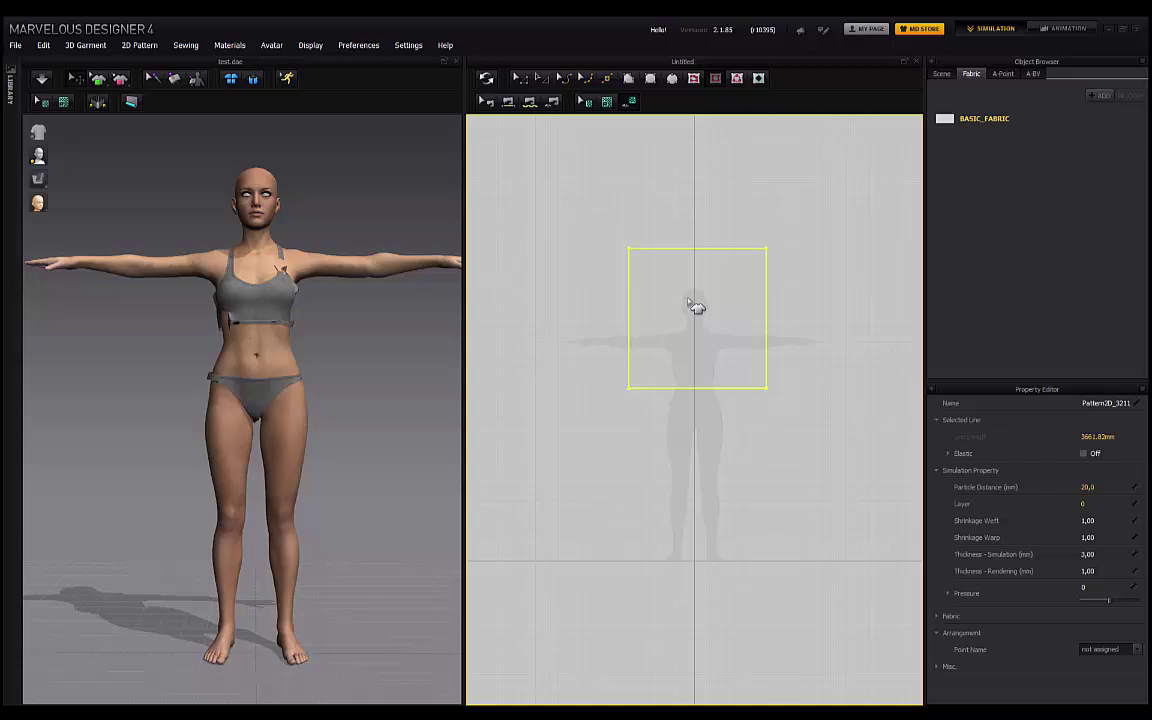
pyautogui.moveTo(688, 298); pyautogui.dragTo(716, 338)
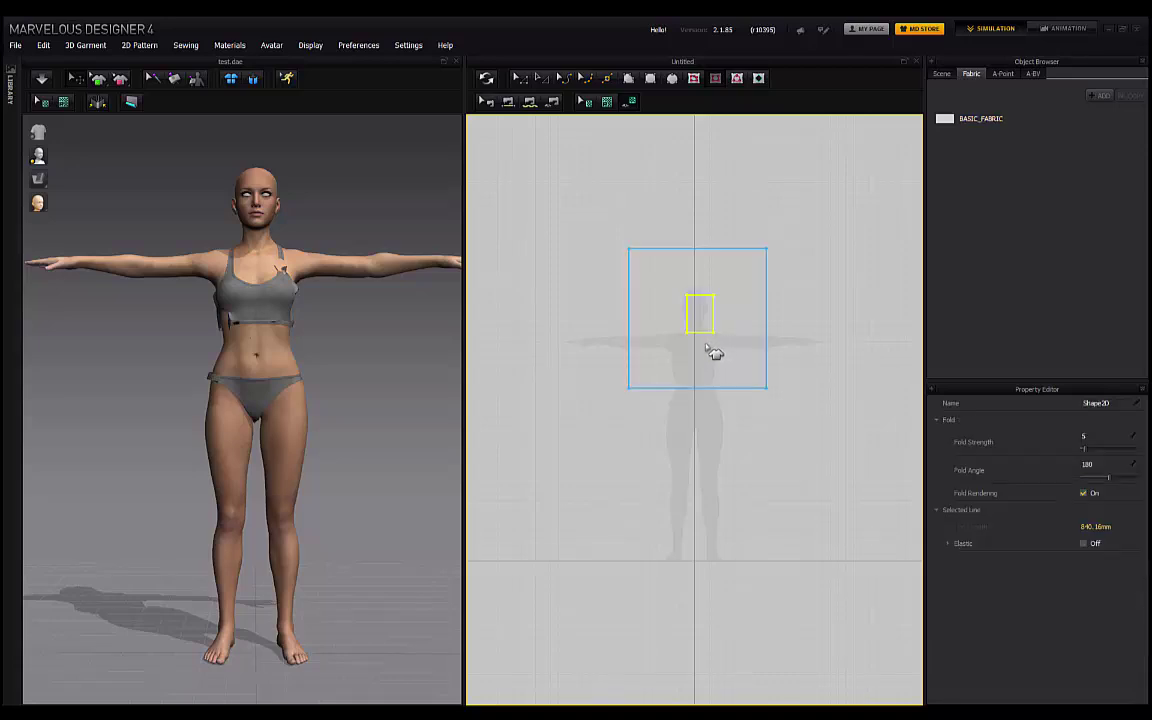
# Step: Add a top point to the internal rectangle and drag its points into a kite shape
pyautogui.click(487, 80)
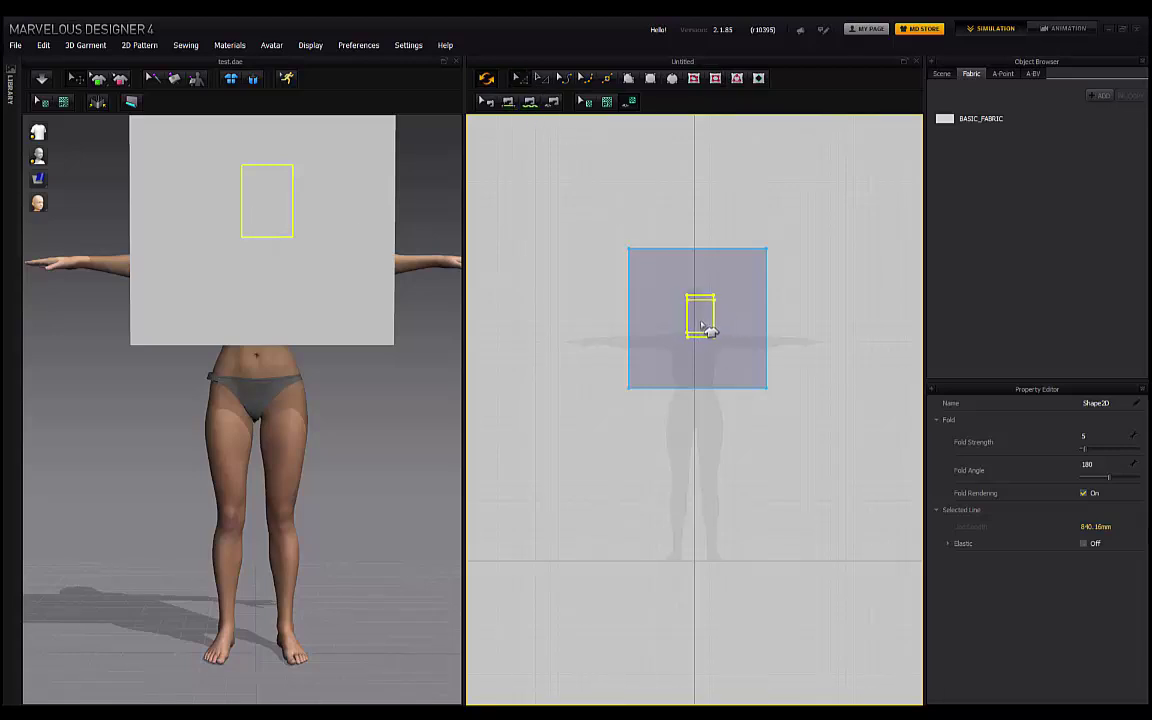
pyautogui.moveTo(705, 328); pyautogui.dragTo(712, 310)
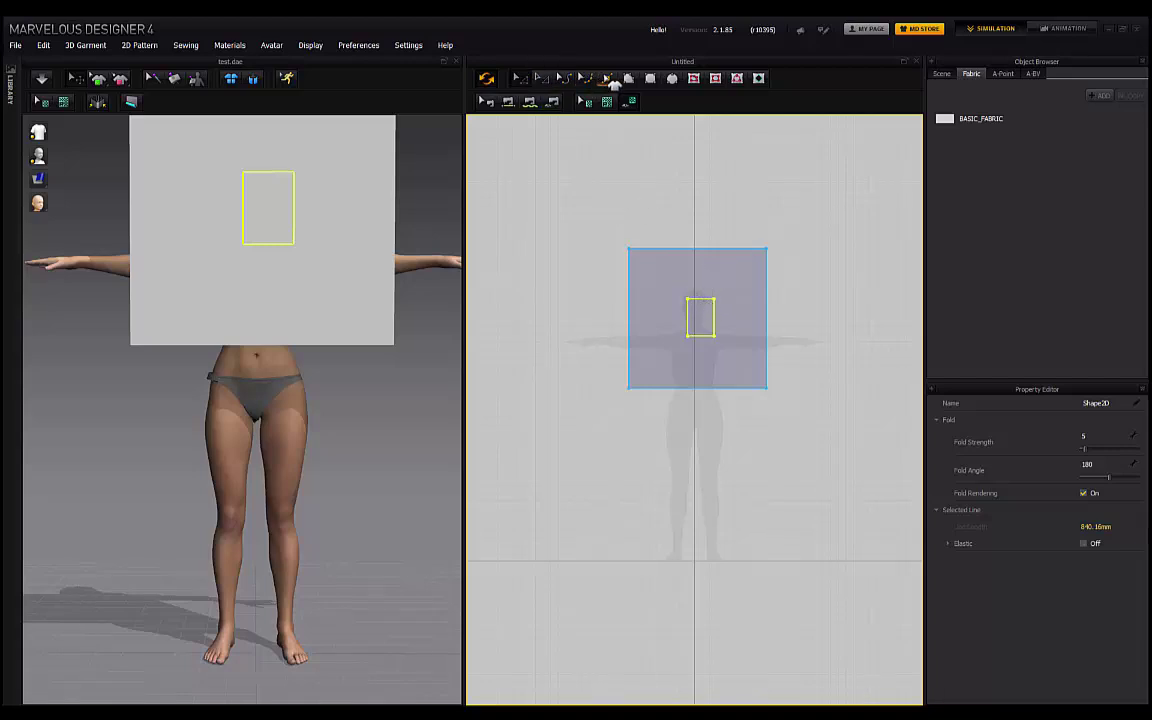
pyautogui.click(562, 79)
pyautogui.click(702, 299)
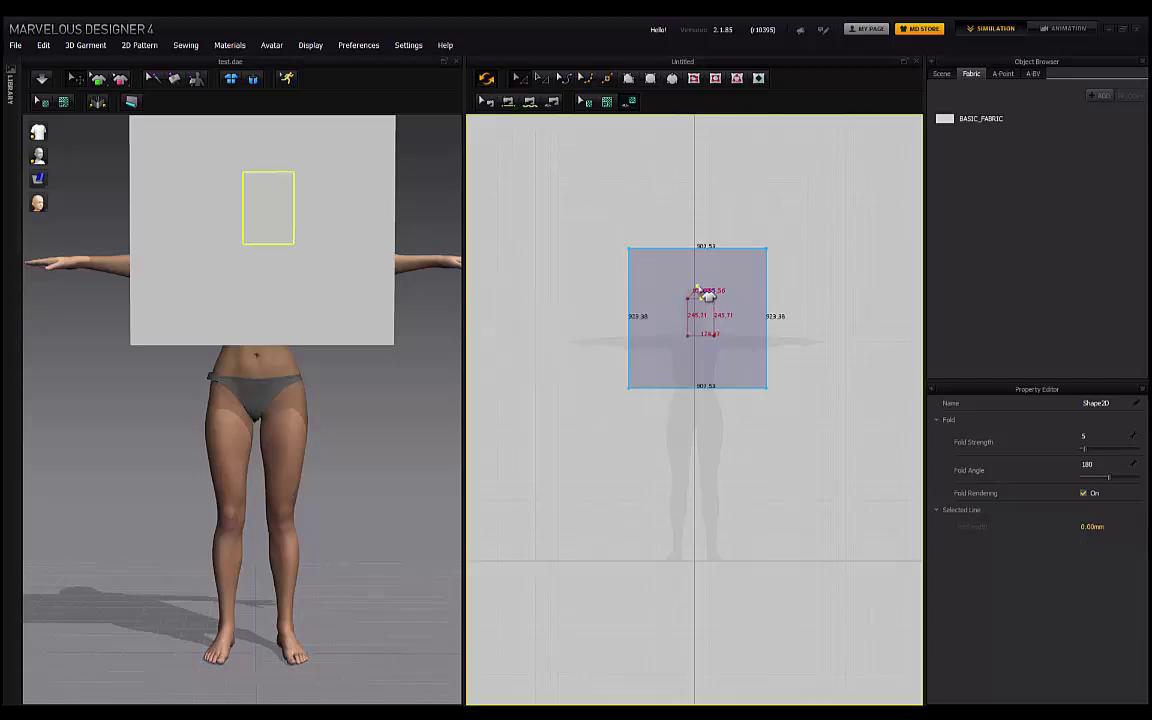
pyautogui.moveTo(708, 290); pyautogui.dragTo(709, 293)
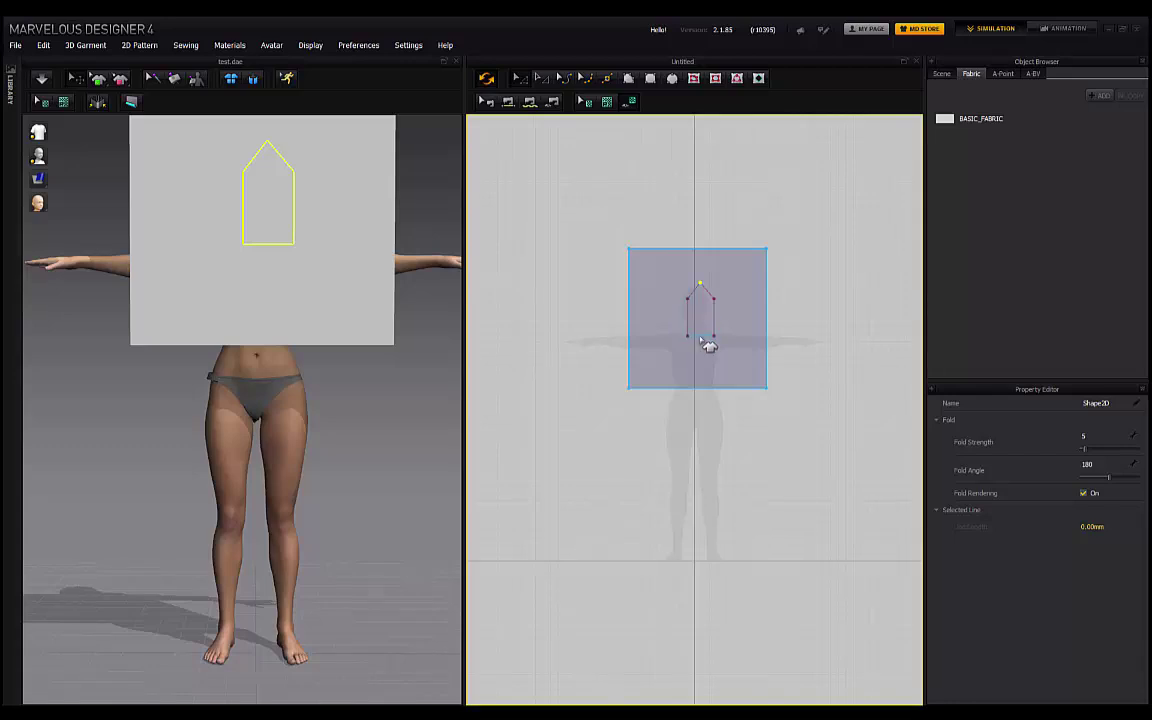
pyautogui.moveTo(697, 345)
pyautogui.mouseDown()
pyautogui.moveTo(728, 357)
pyautogui.moveTo(702, 344)
pyautogui.mouseUp()
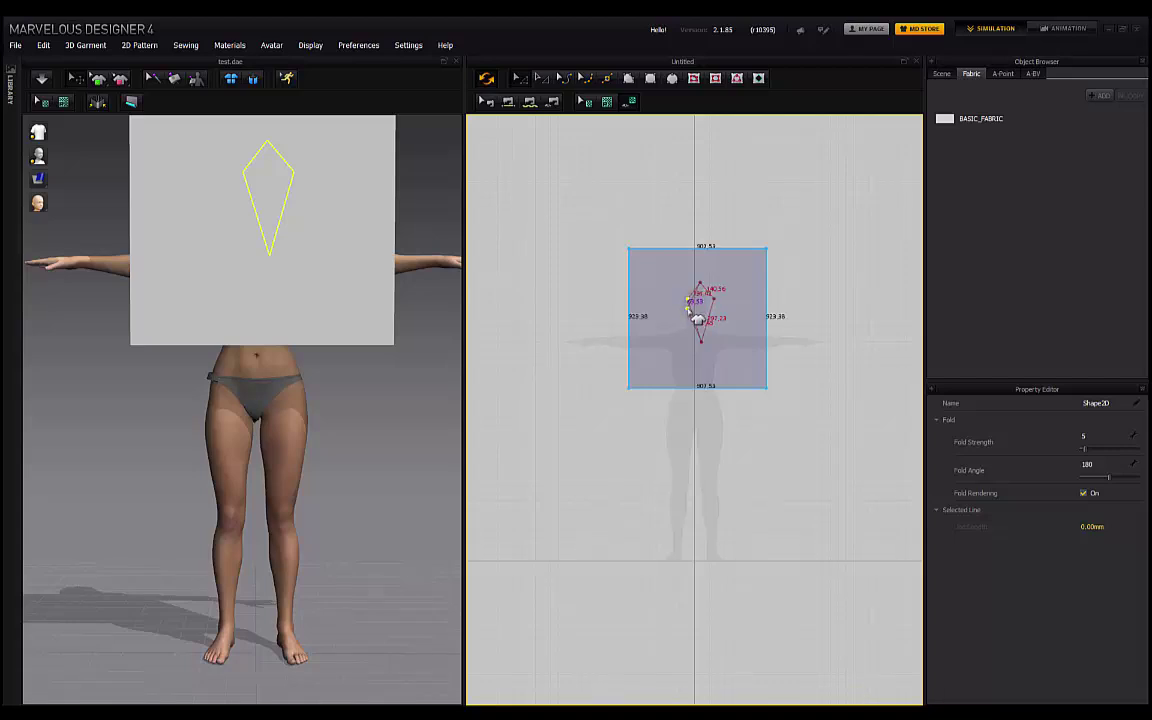
pyautogui.moveTo(688, 298); pyautogui.dragTo(716, 307)
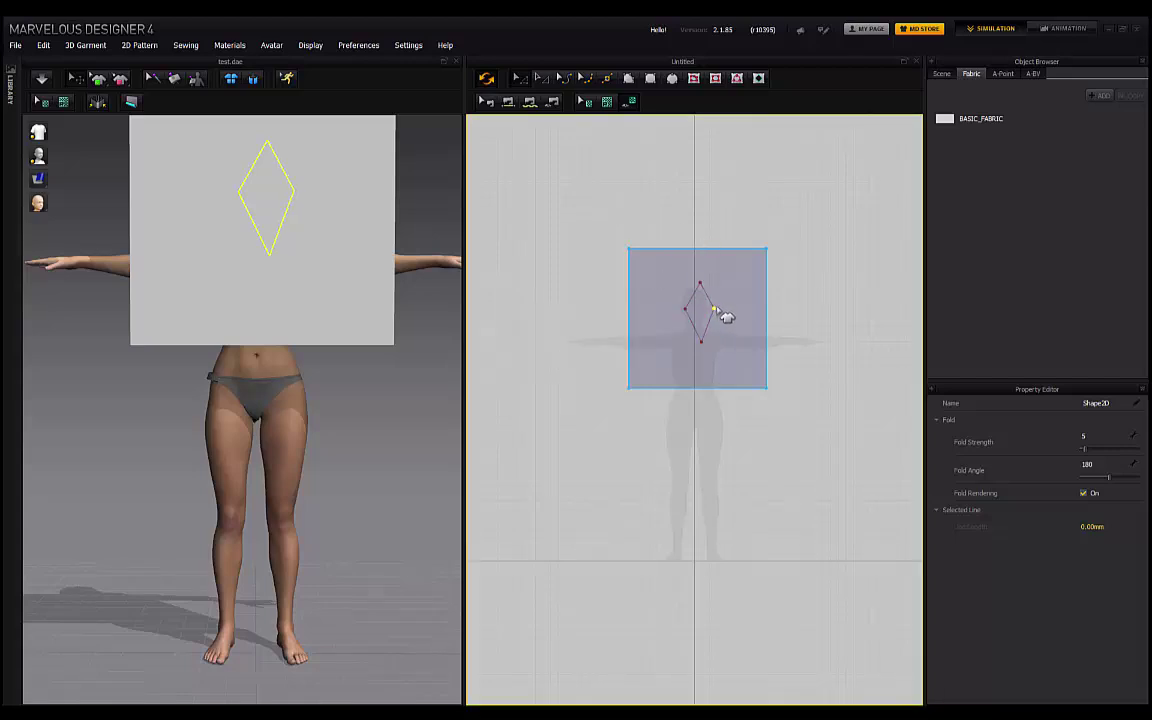
# Step: Convert the kite outline to a hole and even it into a symmetric diamond
pyautogui.click(706, 319)
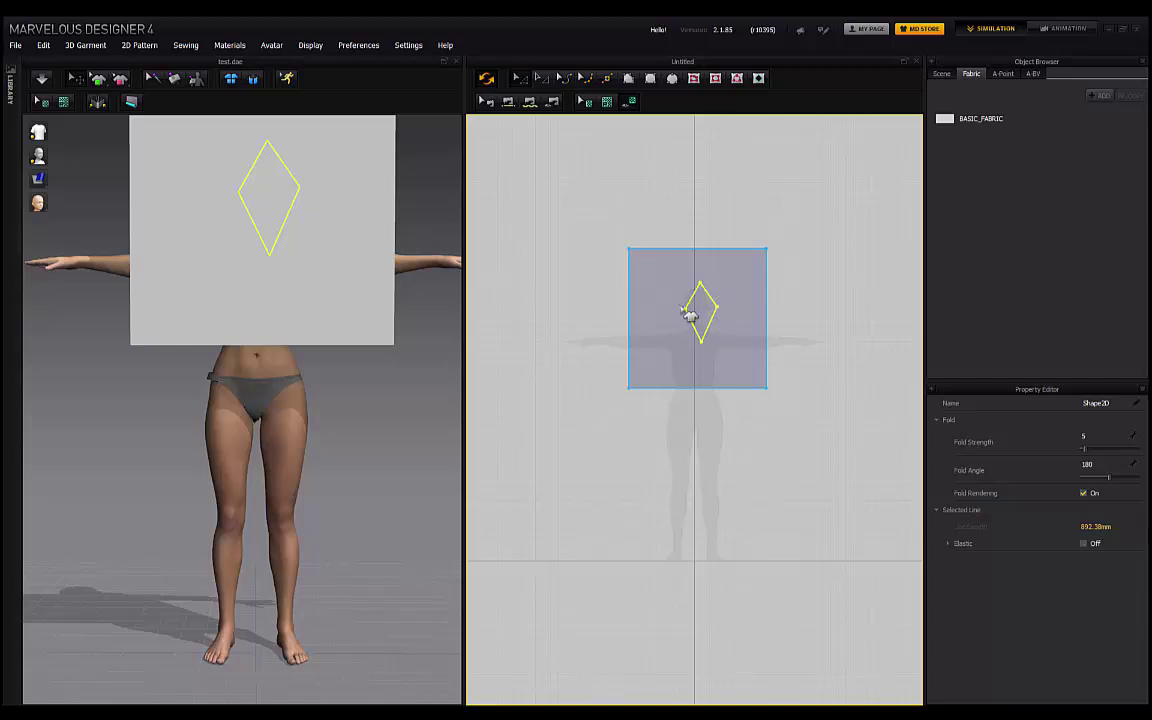
pyautogui.rightClick(708, 317)
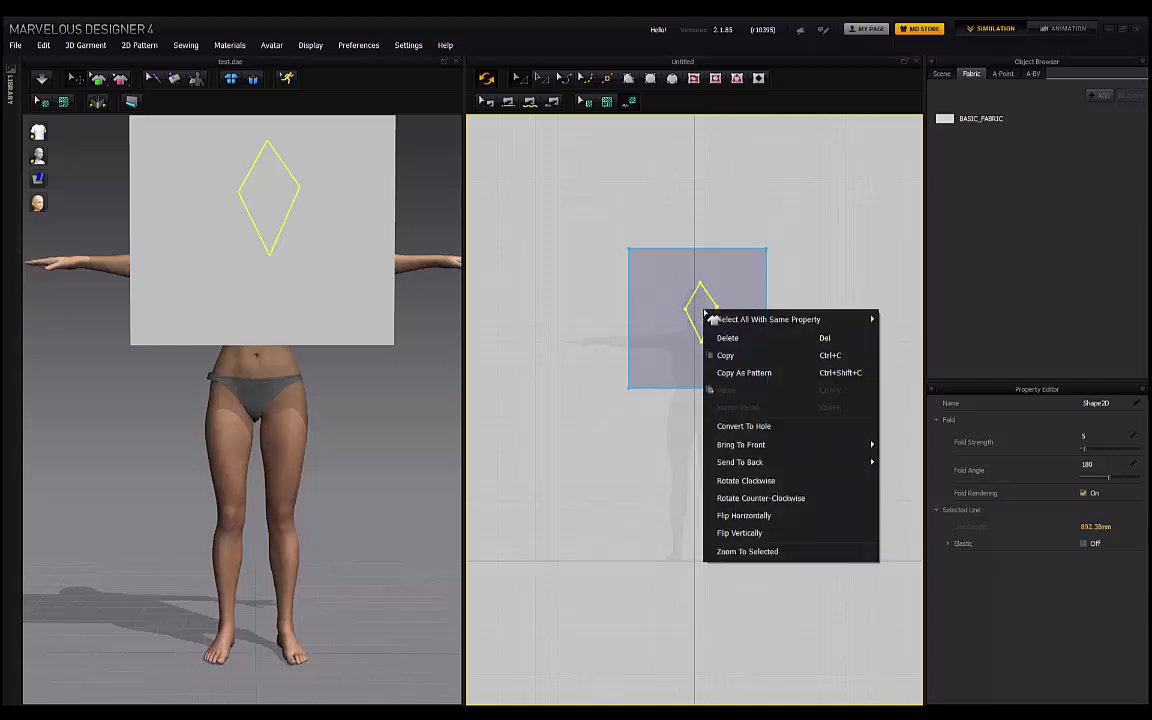
pyautogui.click(748, 427)
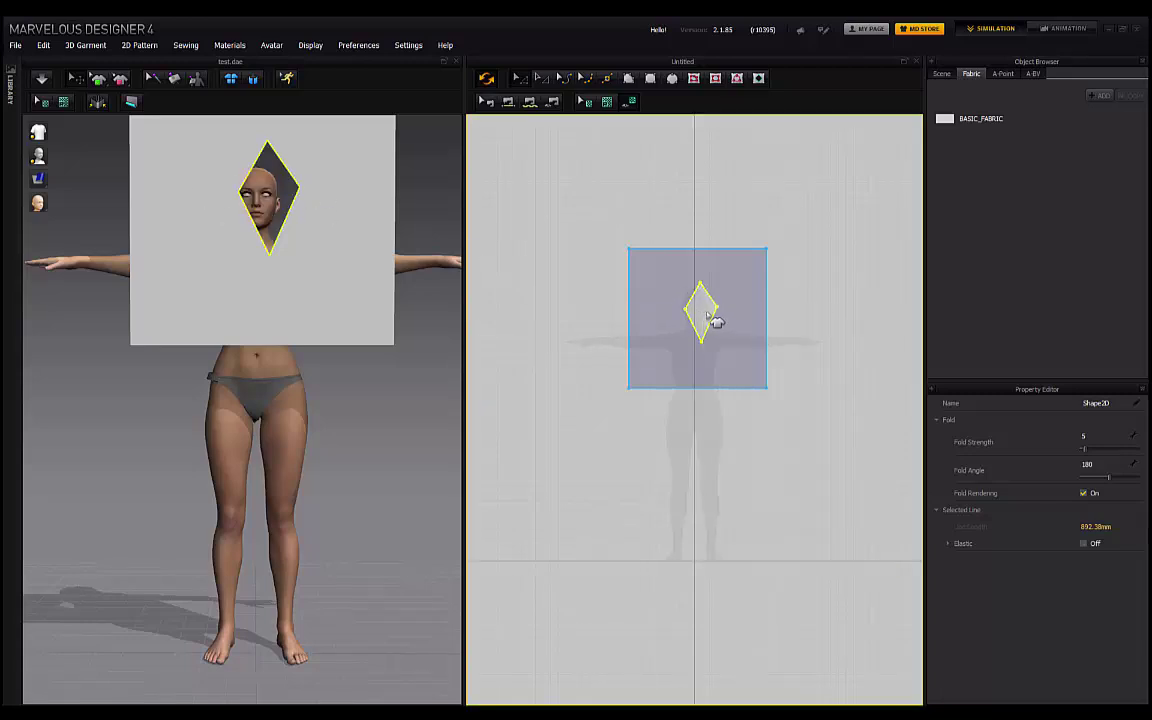
pyautogui.moveTo(708, 323); pyautogui.dragTo(714, 309)
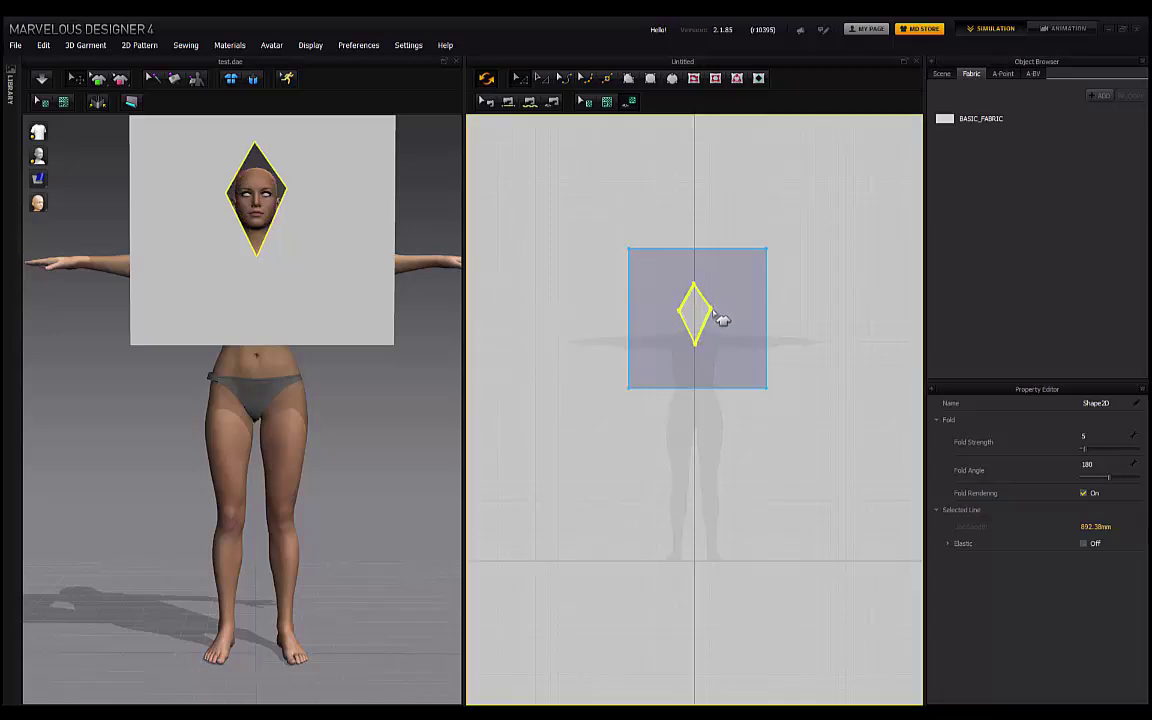
pyautogui.moveTo(301, 398); pyautogui.dragTo(330, 202, button='right')
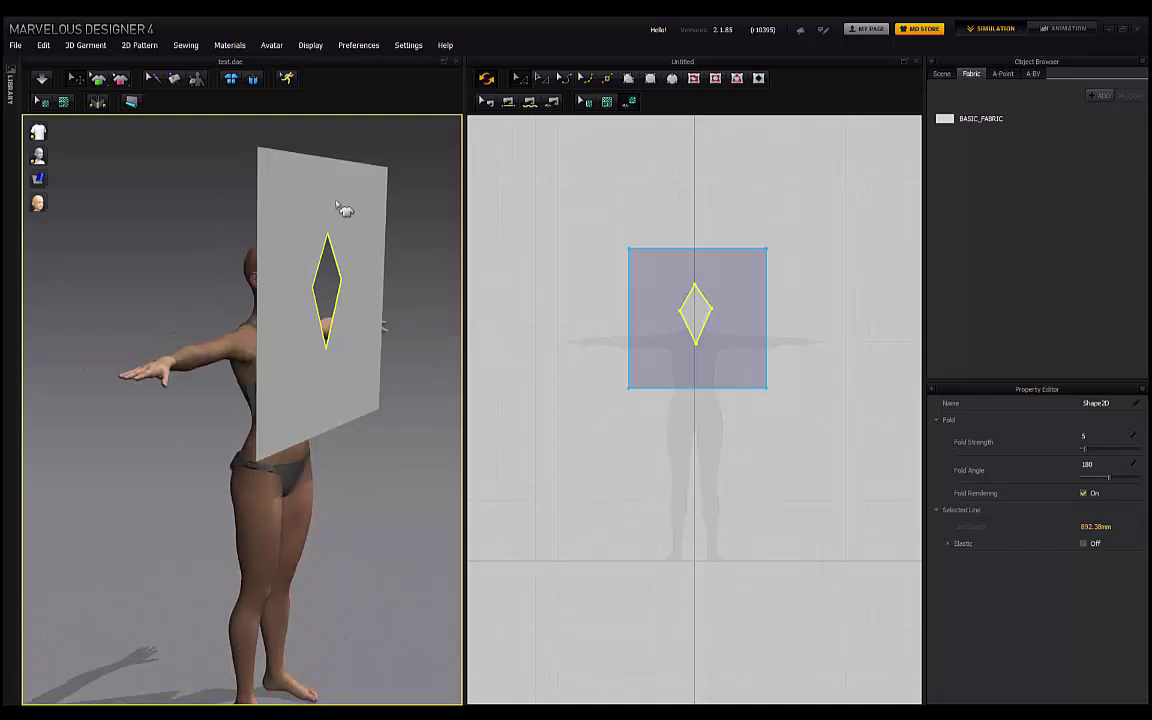
# Step: Rotate the square pattern horizontal with the gizmo and centre its diamond hole above the avatar's head
pyautogui.click(334, 198)
pyautogui.moveTo(405, 330); pyautogui.dragTo(372, 190, button='right')
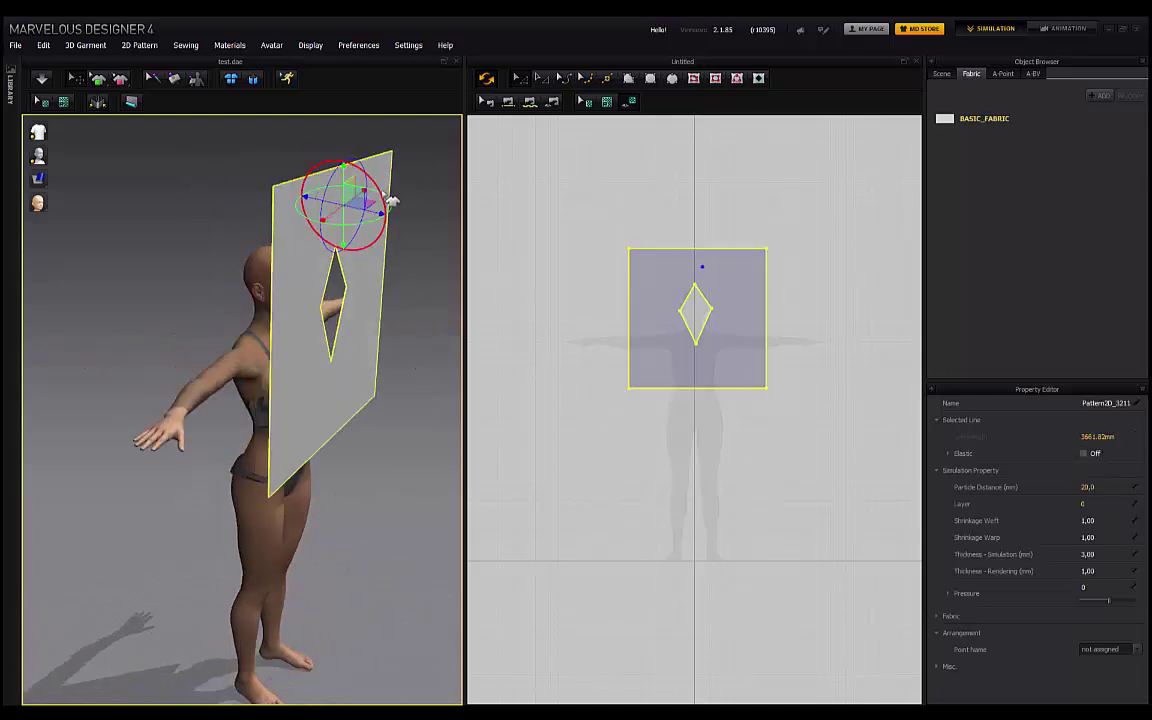
pyautogui.moveTo(380, 190); pyautogui.dragTo(323, 155)
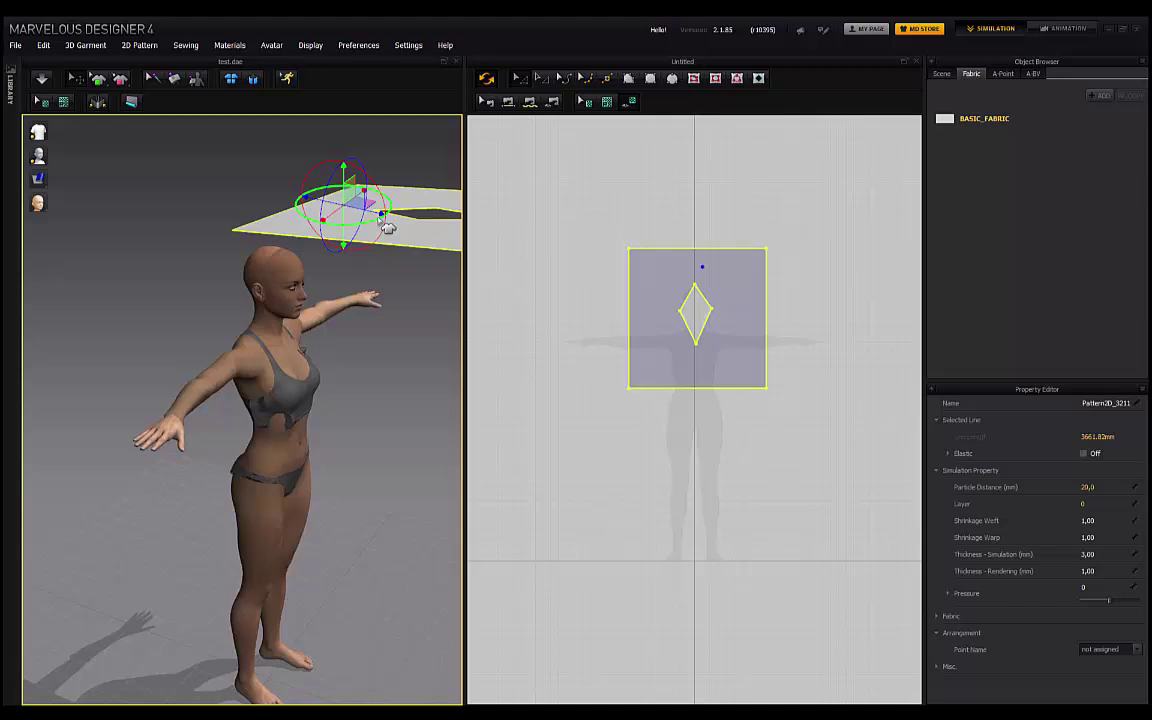
pyautogui.moveTo(338, 200)
pyautogui.mouseDown(button='right')
pyautogui.moveTo(375, 368)
pyautogui.moveTo(340, 413)
pyautogui.moveTo(300, 318)
pyautogui.moveTo(278, 305)
pyautogui.moveTo(350, 172)
pyautogui.moveTo(311, 185)
pyautogui.moveTo(328, 180)
pyautogui.mouseUp(button='right')
pyautogui.moveTo(296, 318); pyautogui.dragTo(313, 340, button='right')
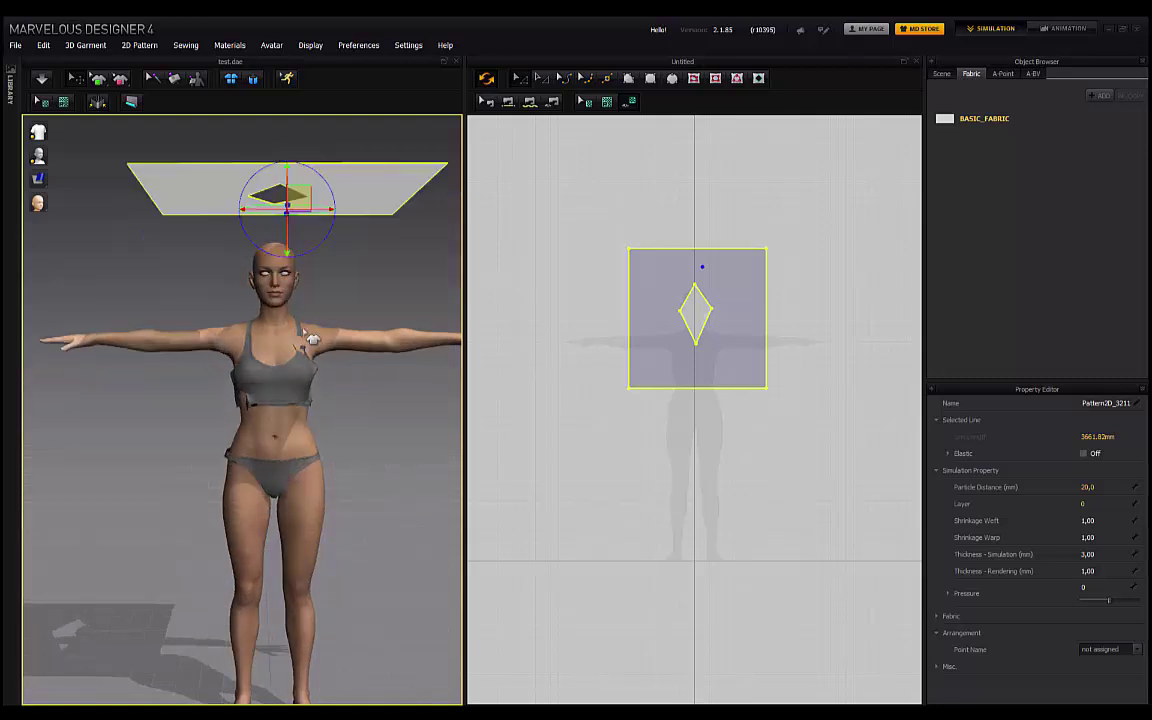
pyautogui.moveTo(352, 426); pyautogui.dragTo(318, 246, button='right')
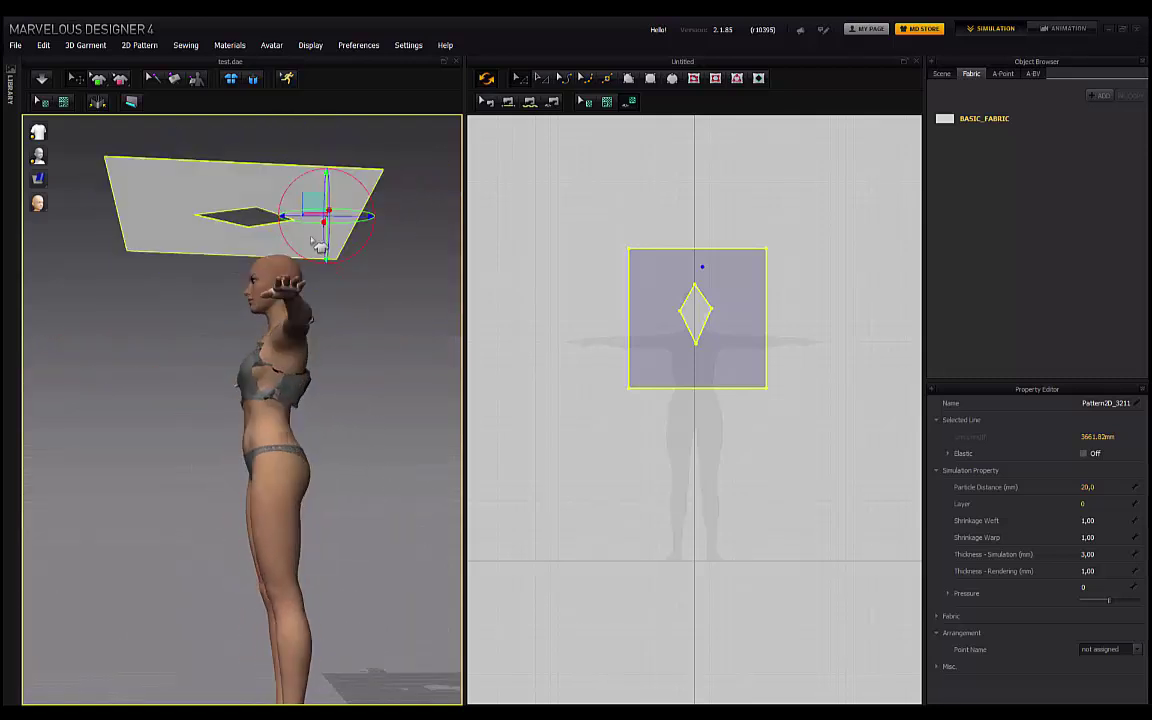
pyautogui.moveTo(306, 229); pyautogui.dragTo(327, 235)
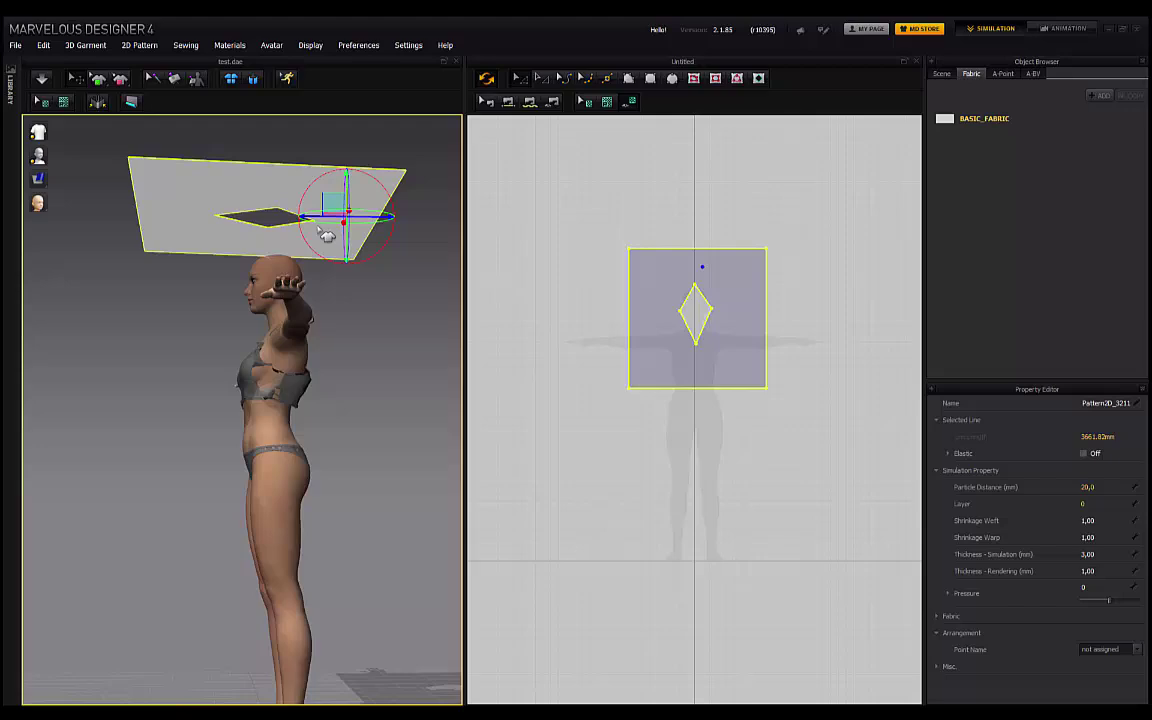
pyautogui.moveTo(200, 308); pyautogui.dragTo(347, 406, button='right')
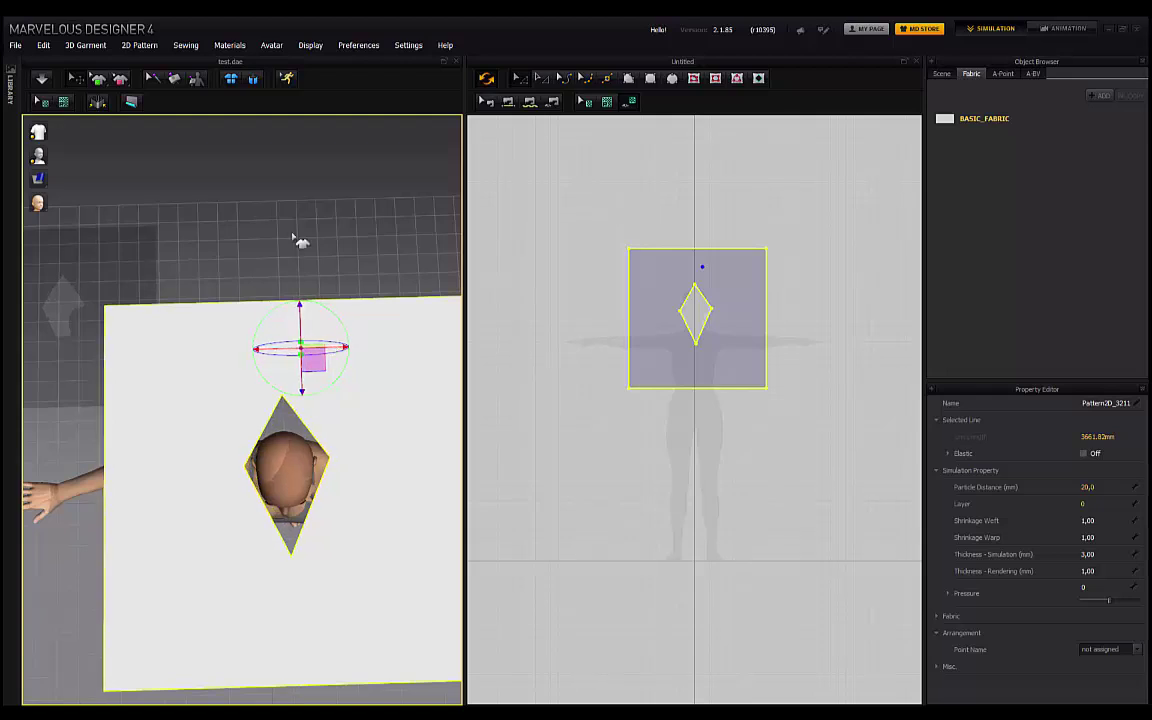
pyautogui.moveTo(300, 240); pyautogui.dragTo(120, 118, button='right')
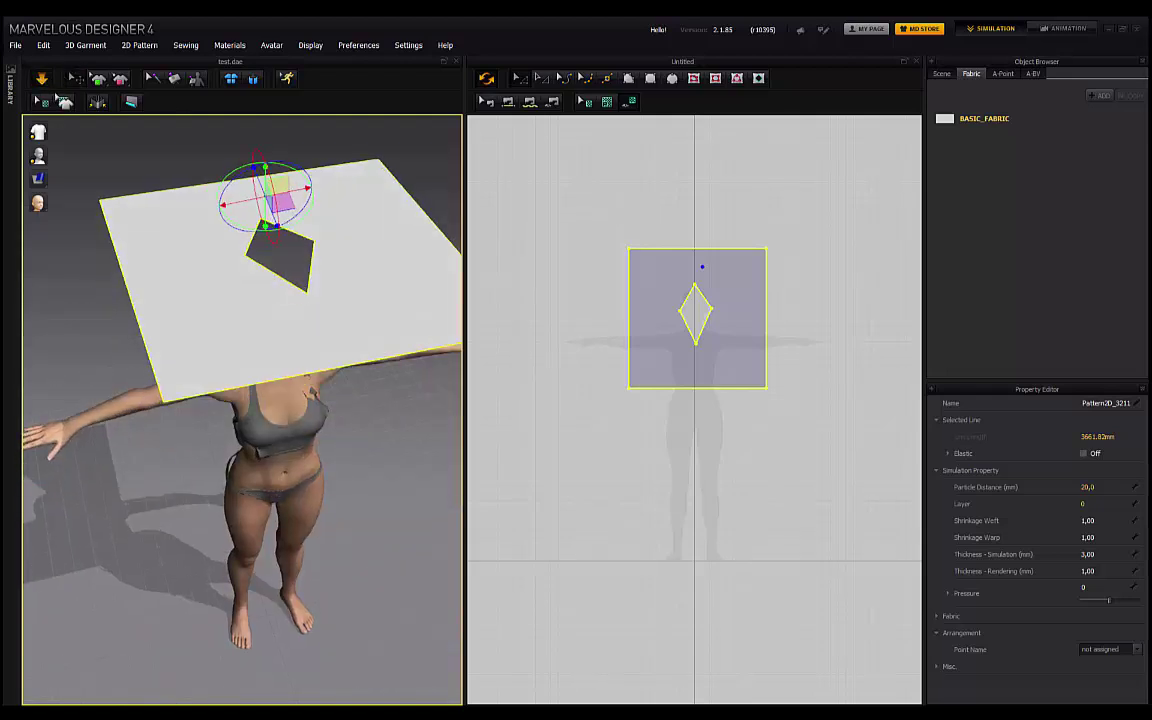
# Step: Run the simulation so the square drops onto the T-pose avatar as a V-neck poncho
pyautogui.click(62, 100)
pyautogui.moveTo(288, 354); pyautogui.dragTo(334, 321, button='right')
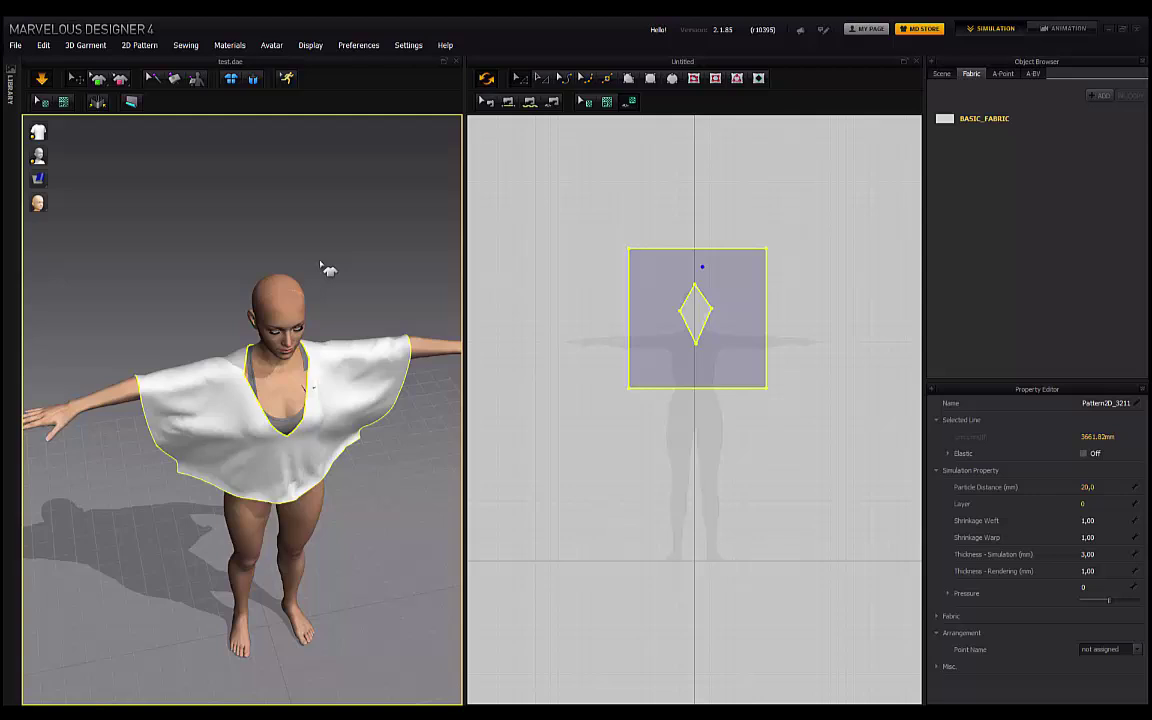
pyautogui.moveTo(321, 264)
pyautogui.mouseDown(button='right')
pyautogui.moveTo(316, 226)
pyautogui.moveTo(221, 249)
pyautogui.moveTo(312, 250)
pyautogui.moveTo(249, 265)
pyautogui.moveTo(337, 257)
pyautogui.mouseUp(button='right')
pyautogui.moveTo(340, 312); pyautogui.dragTo(352, 471, button='right')
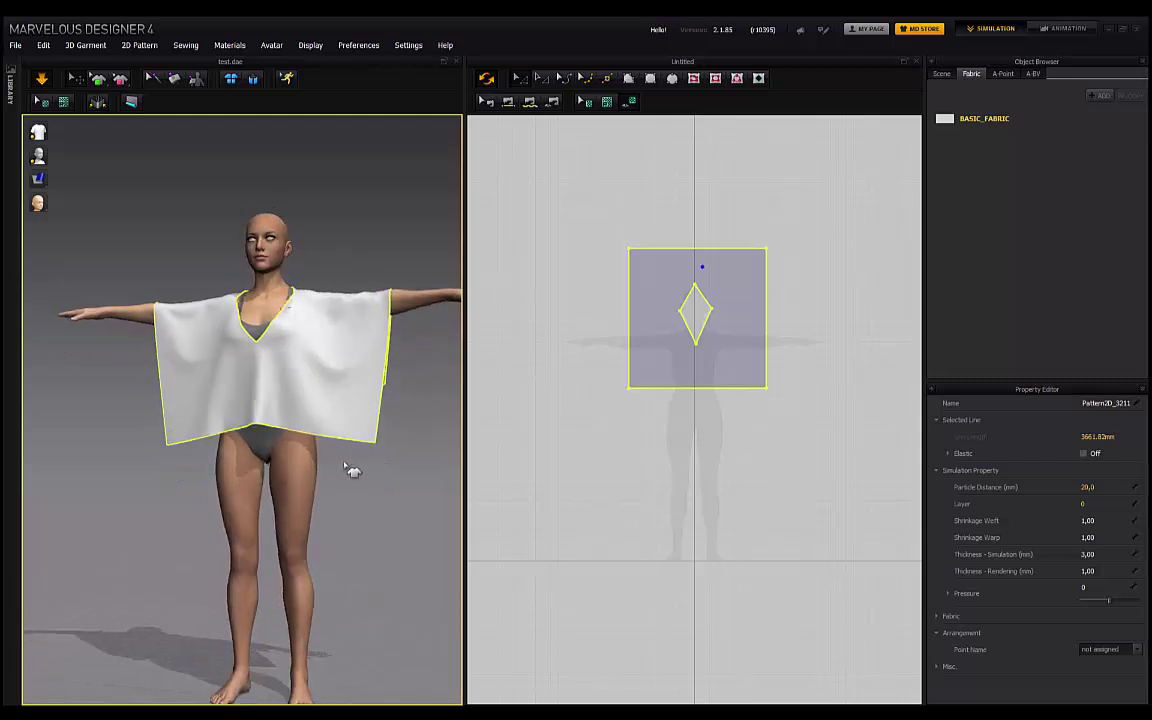
pyautogui.moveTo(343, 232); pyautogui.dragTo(344, 206, button='right')
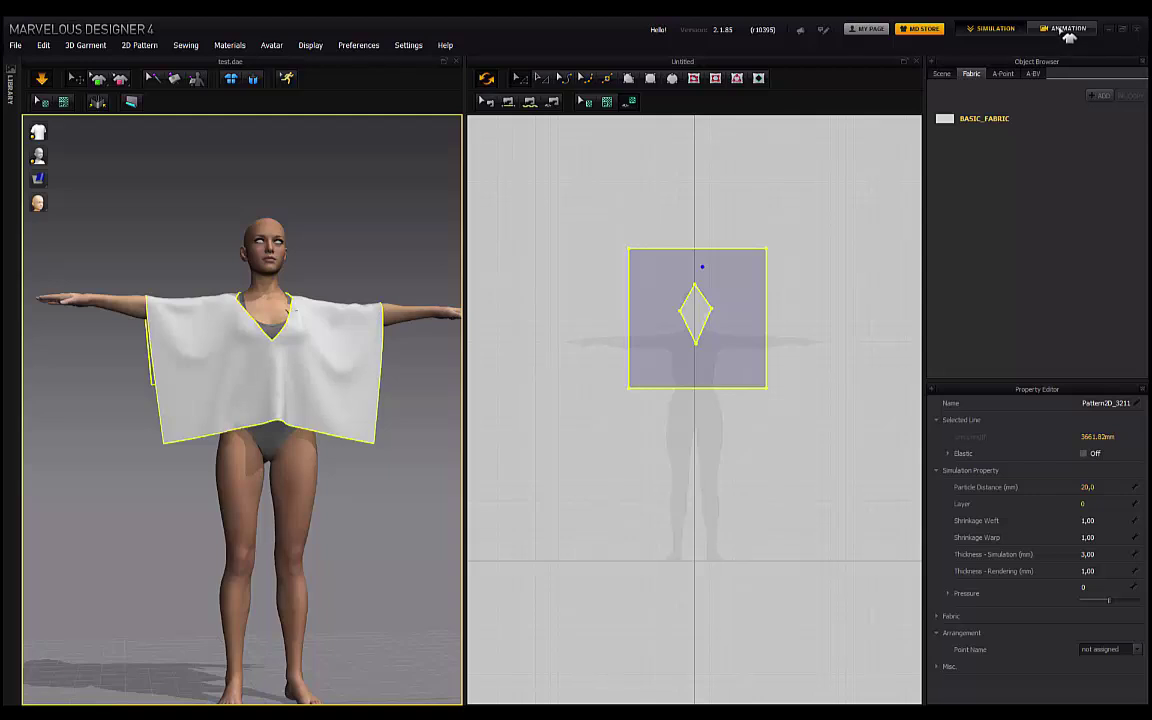
# Step: Record the cloth animation in the Animation workspace and inspect the poncho on the pensive pose
pyautogui.click(1066, 29)
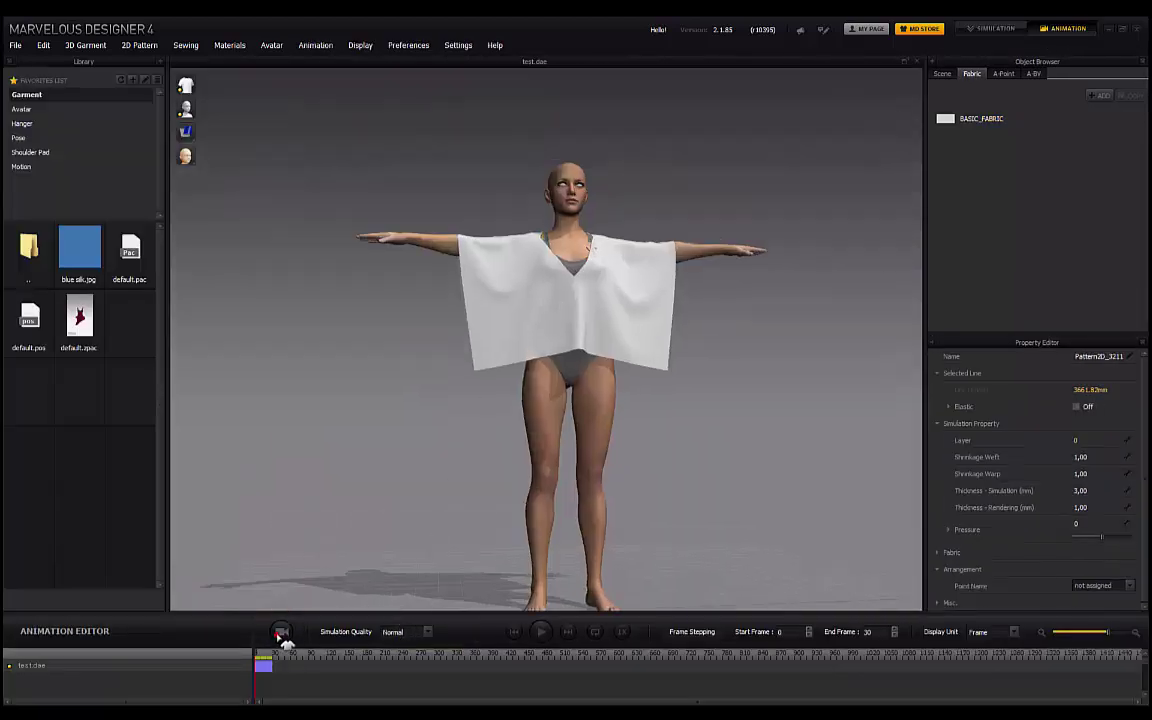
pyautogui.click(281, 633)
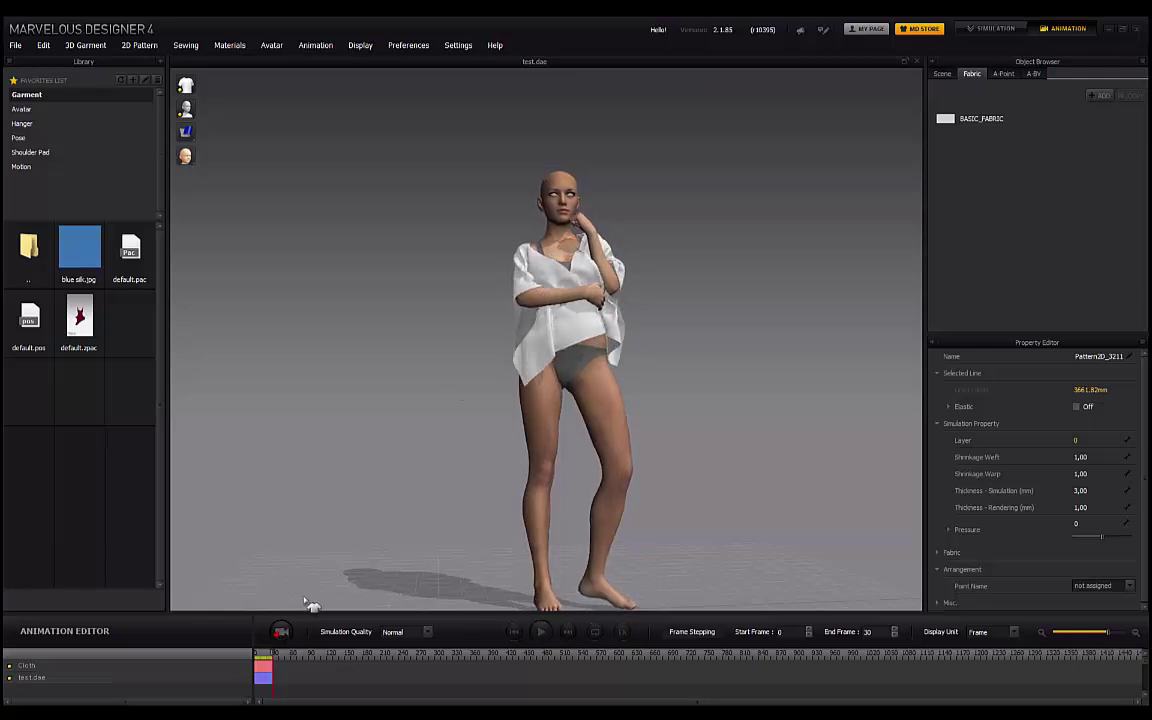
pyautogui.moveTo(690, 260); pyautogui.dragTo(636, 405, button='right')
pyautogui.press('2')
pyautogui.scroll(6, 672, 295)
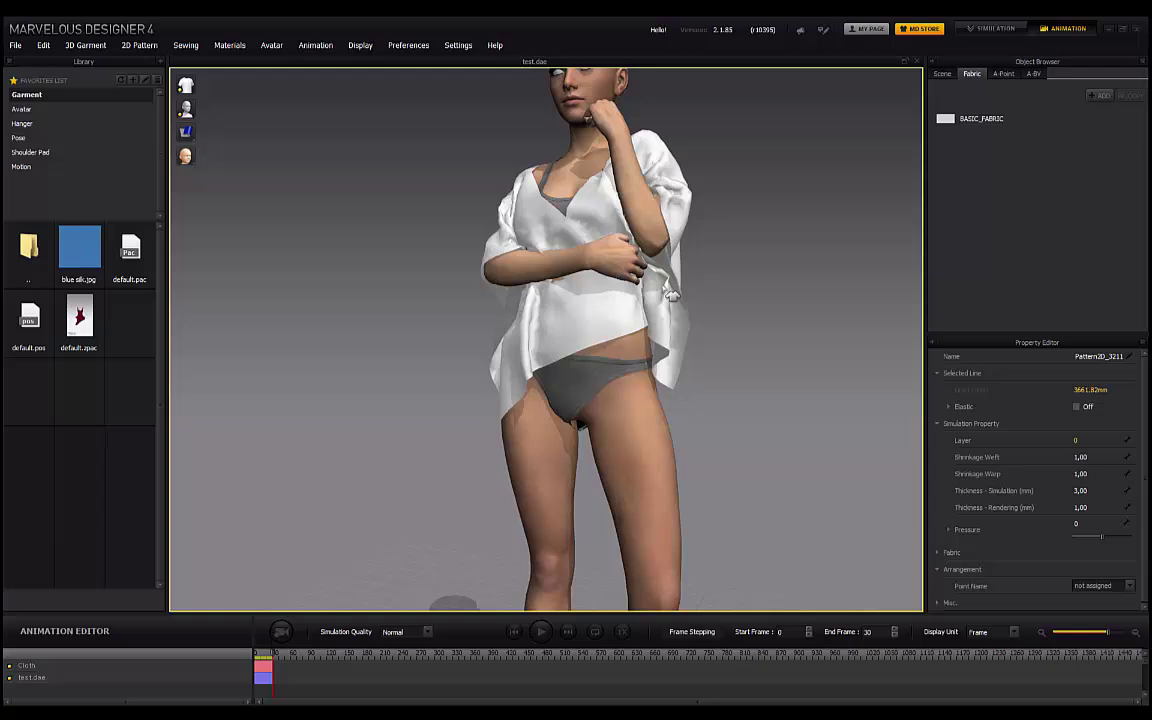
pyautogui.moveTo(672, 295); pyautogui.dragTo(578, 284, button='right')
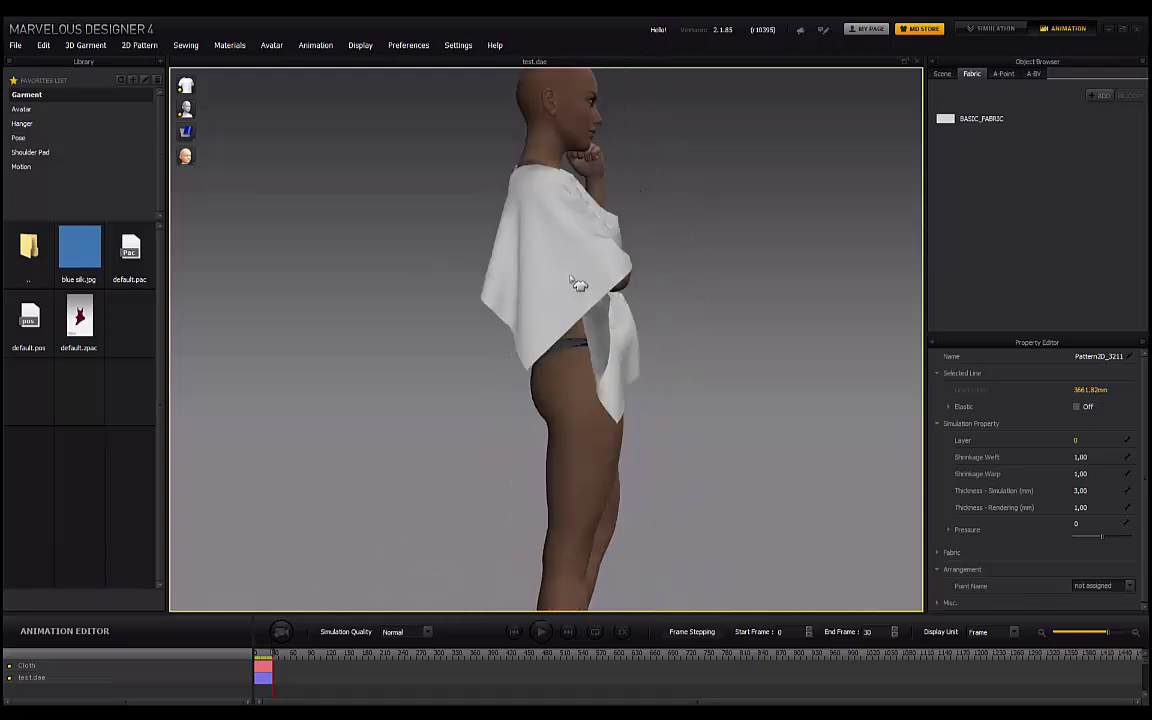
pyautogui.moveTo(697, 257); pyautogui.dragTo(489, 231, button='right')
pyautogui.moveTo(658, 332); pyautogui.dragTo(493, 207, button='right')
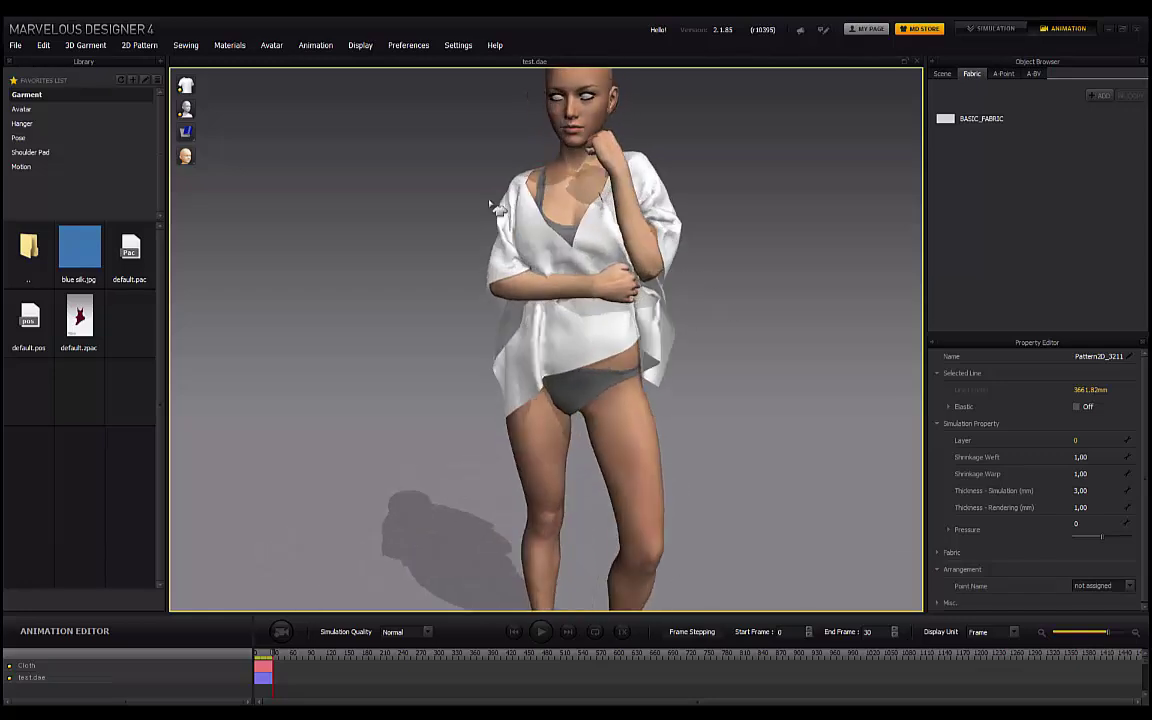
# Step: Back in the Simulation workspace, simulate the poncho on the posed avatar and check it from several angles
pyautogui.click(993, 31)
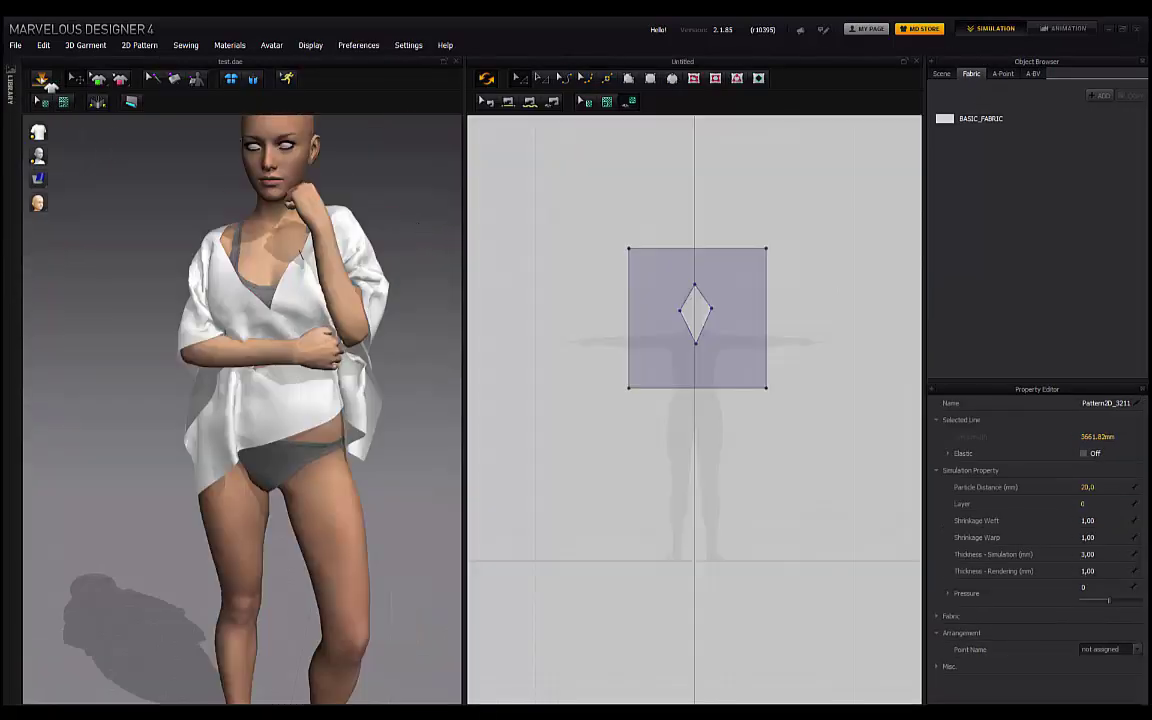
pyautogui.click(44, 80)
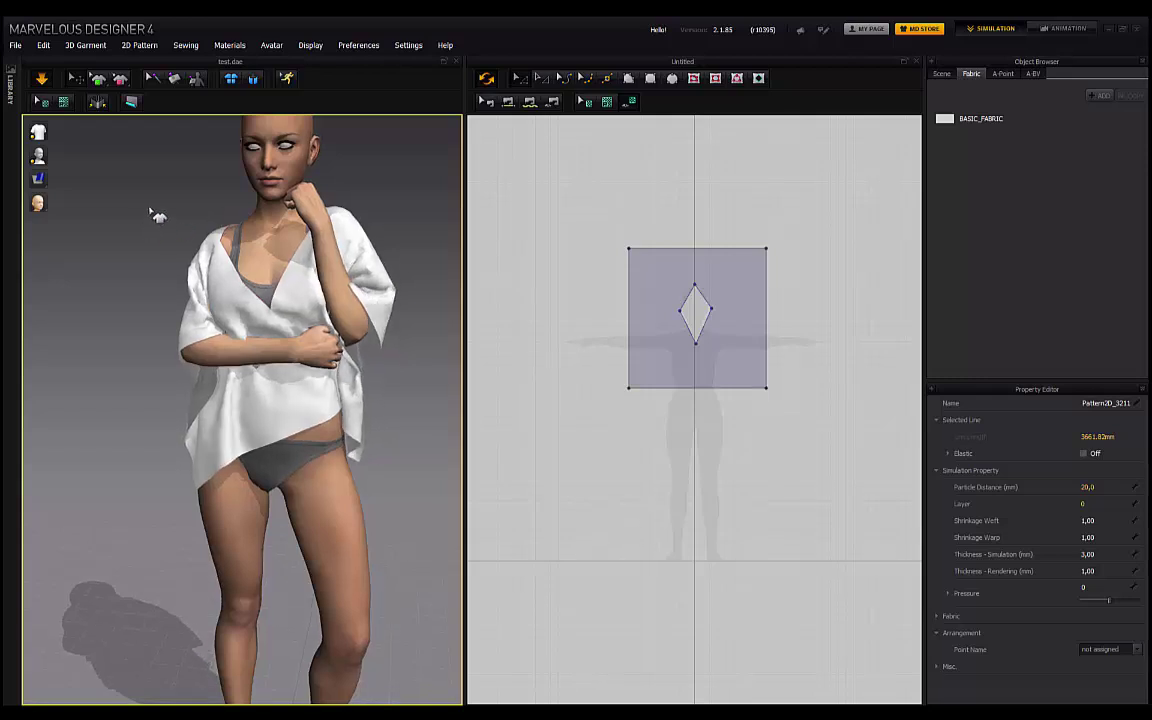
pyautogui.moveTo(150, 215)
pyautogui.mouseDown(button='right')
pyautogui.moveTo(345, 190)
pyautogui.moveTo(165, 200)
pyautogui.mouseUp(button='right')
pyautogui.moveTo(404, 311); pyautogui.dragTo(401, 279, button='right')
pyautogui.moveTo(213, 237); pyautogui.dragTo(330, 435, button='right')
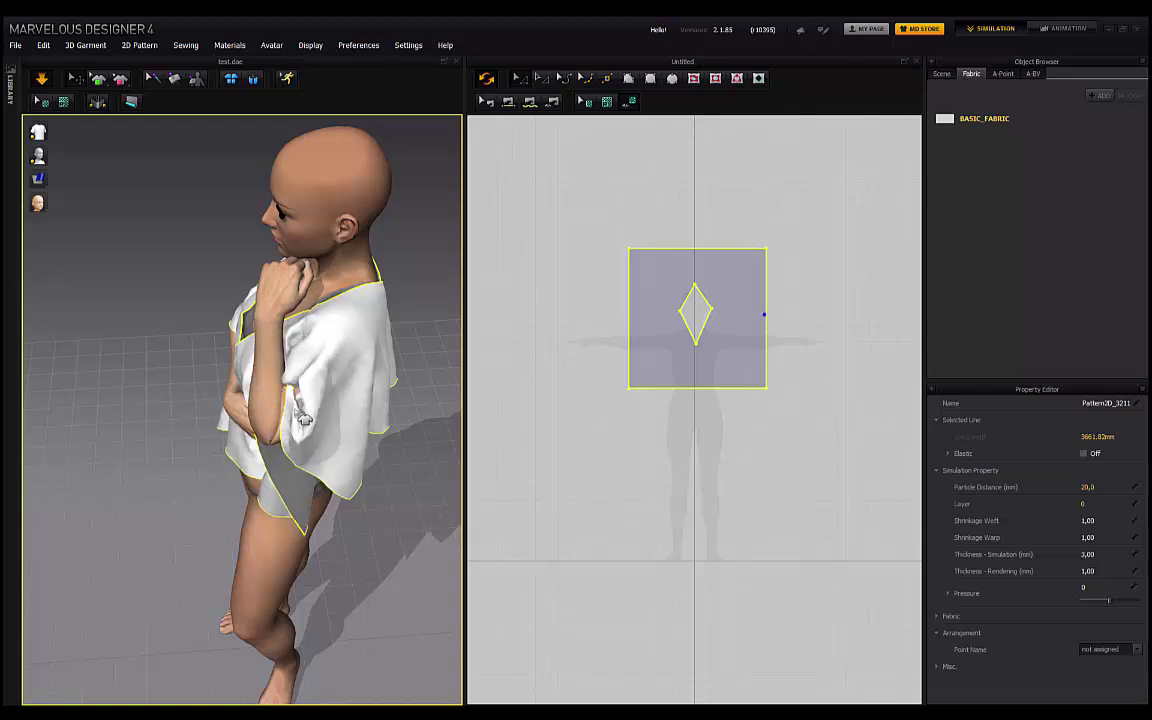
pyautogui.moveTo(238, 408); pyautogui.dragTo(350, 297, button='right')
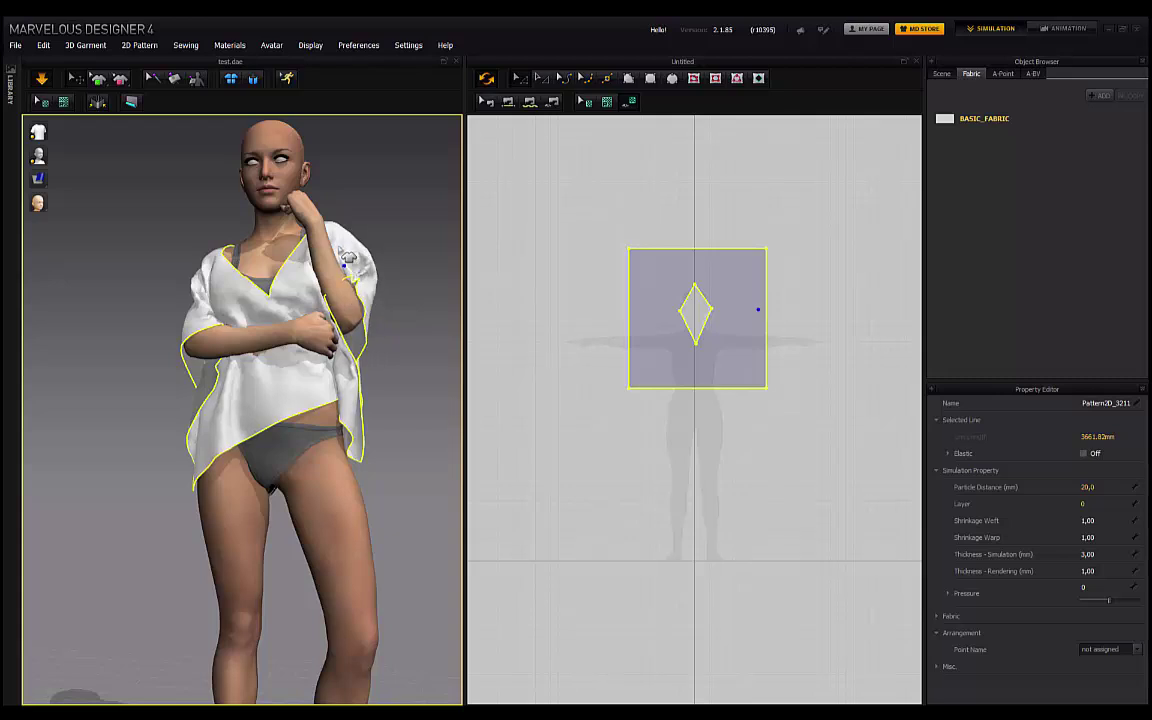
# Step: Deselect the poncho and inspect its loose deep-V drape around the full avatar
pyautogui.click(398, 228)
pyautogui.moveTo(378, 329); pyautogui.dragTo(340, 207, button='right')
pyautogui.click(220, 299)
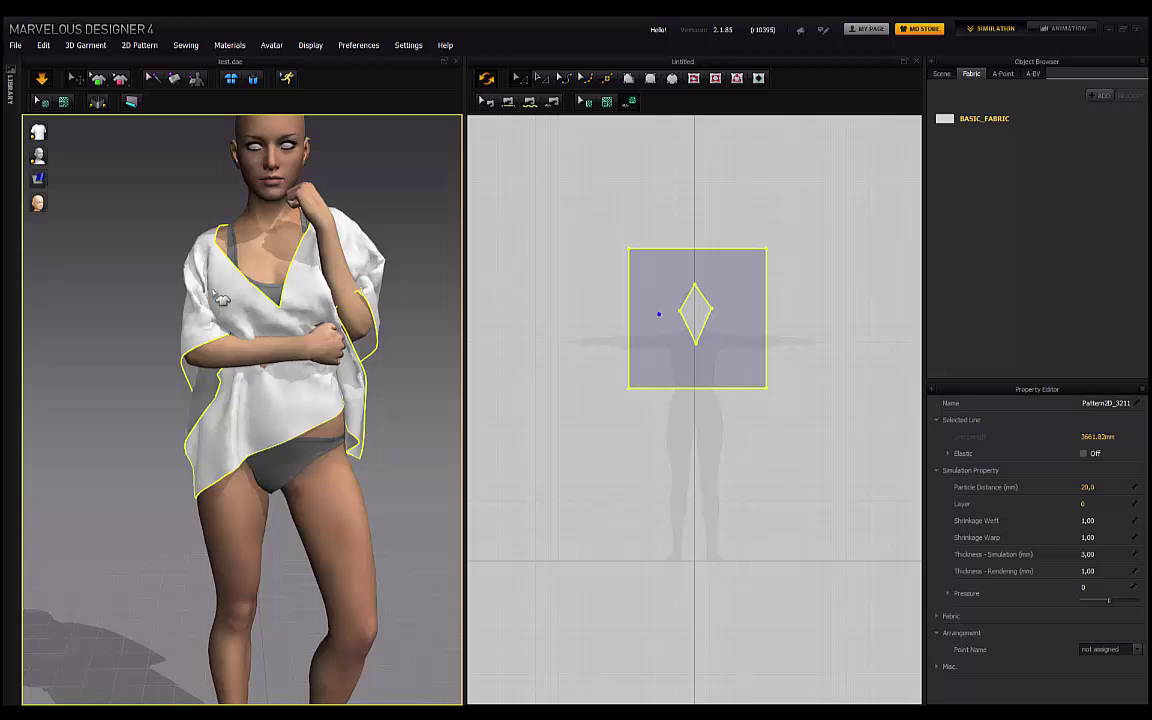
pyautogui.scroll(-3, 178, 275)
pyautogui.moveTo(180, 283); pyautogui.dragTo(222, 287, button='right')
pyautogui.click(363, 283)
pyautogui.moveTo(363, 283); pyautogui.dragTo(341, 265, button='right')
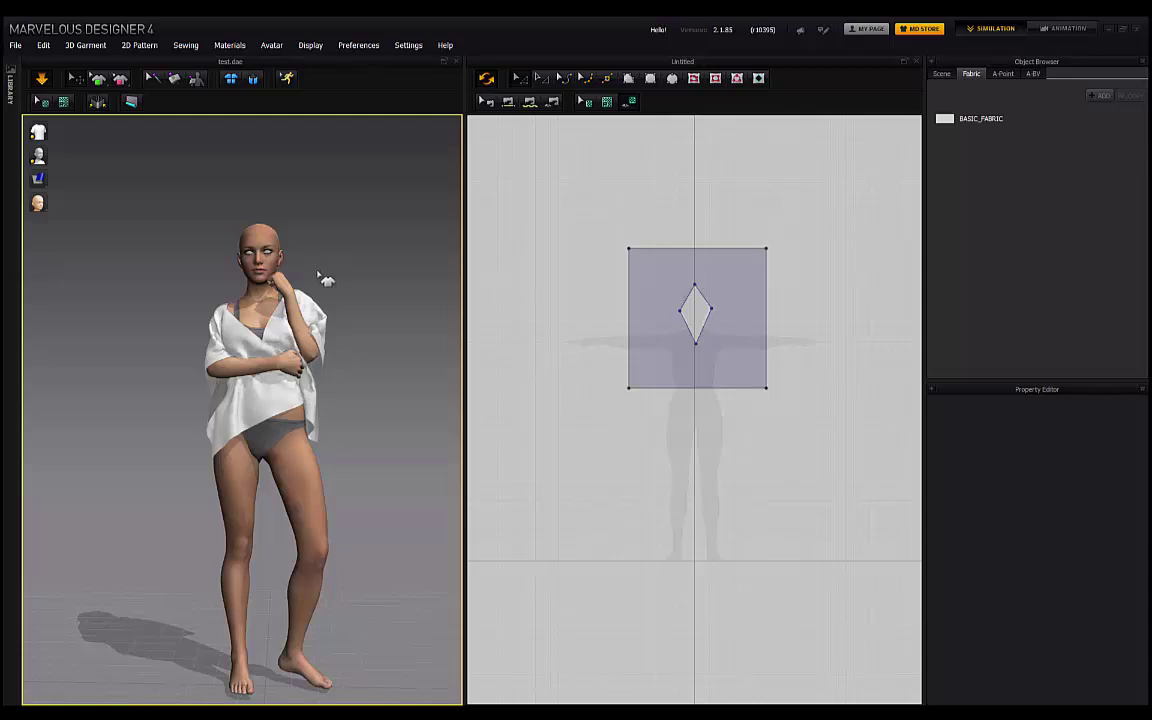